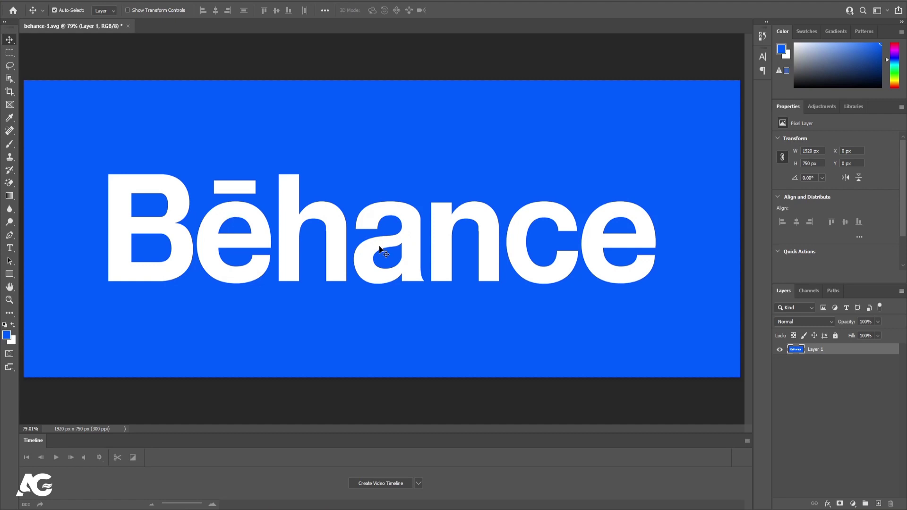
# Step: Crop the canvas on both sides to a narrow portrait area around the letters "Bē"
pyautogui.press('c')
pyautogui.moveTo(736, 232); pyautogui.dragTo(505, 255)
pyautogui.moveTo(255, 231); pyautogui.dragTo(292, 233)
pyautogui.press('Return')
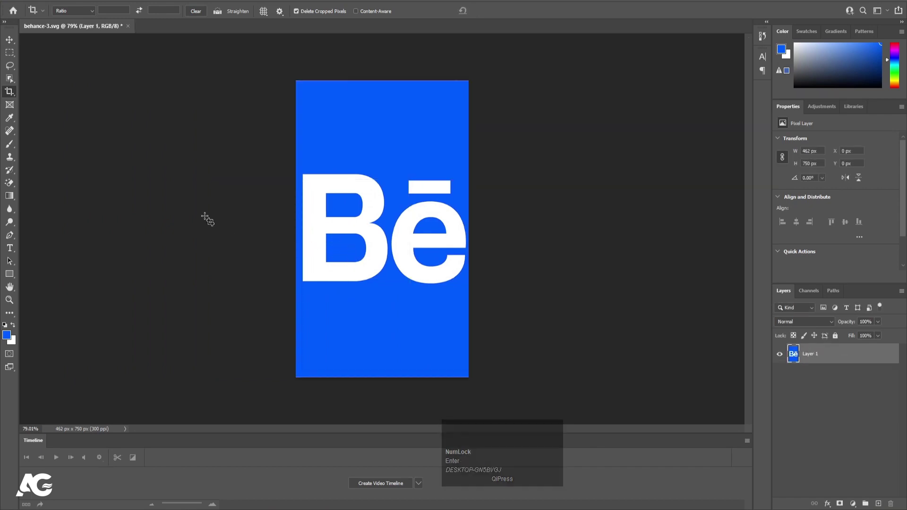
pyautogui.press('v')
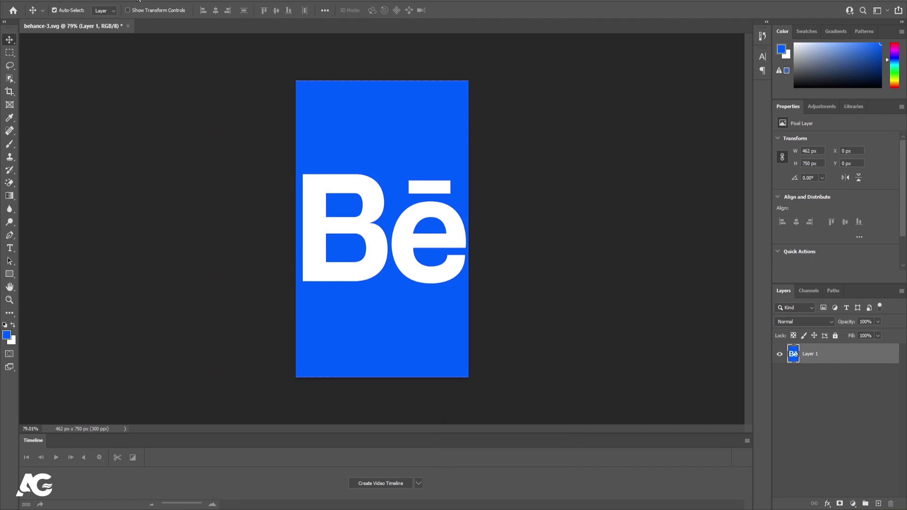
# Step: Select the white "Bē" letters with Color Range by sampling their white colour
pyautogui.click(134, 1)
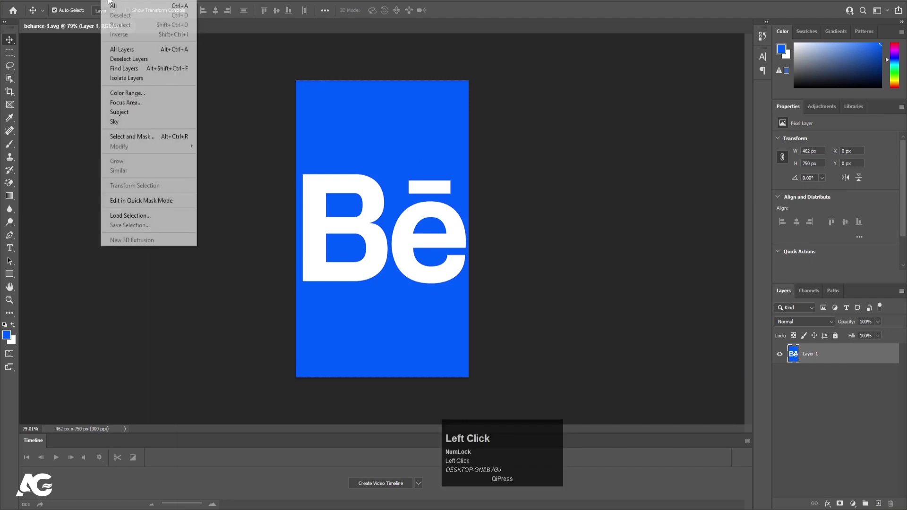
pyautogui.click(126, 93)
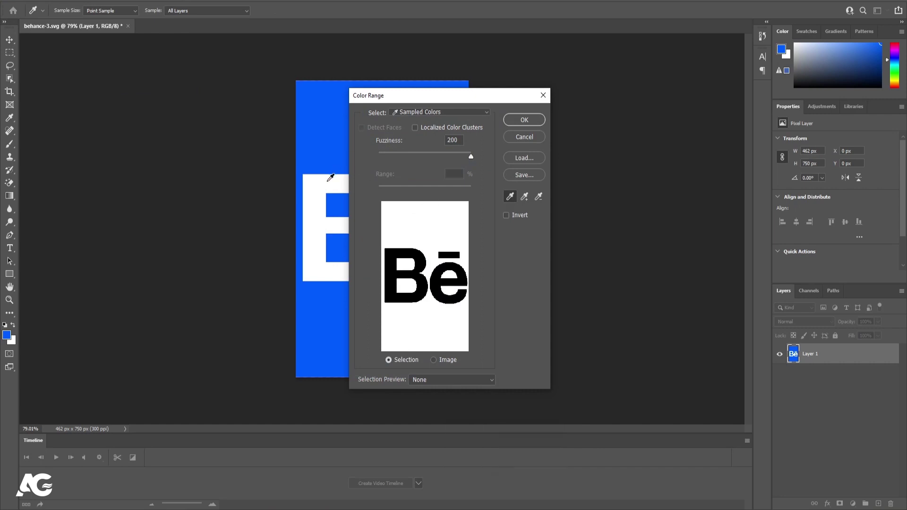
pyautogui.click(330, 177)
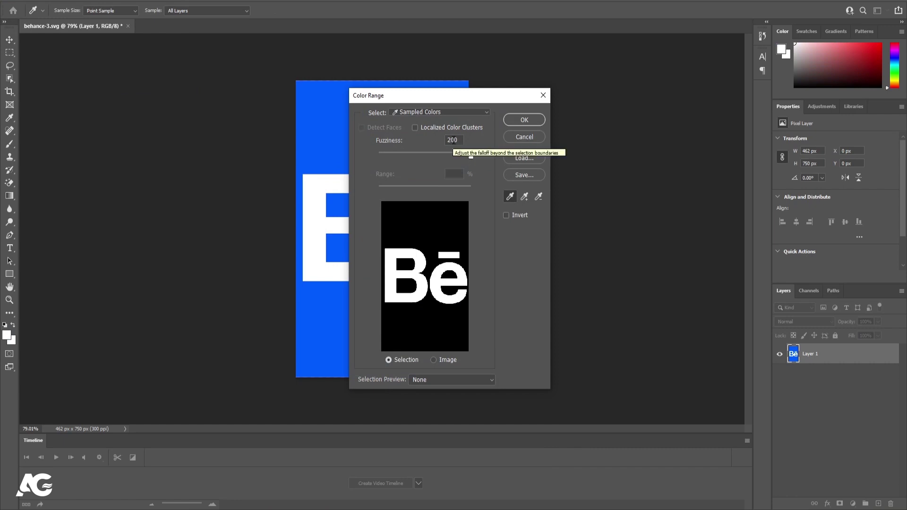
pyautogui.click(524, 120)
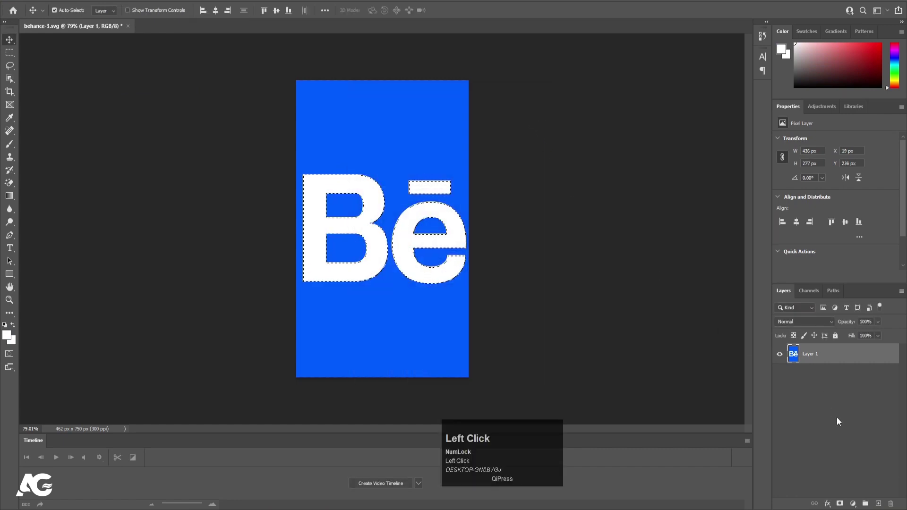
# Step: Put white-filled "Bē" letters on a new layer and hide the original Layer 1
pyautogui.click(878, 503)
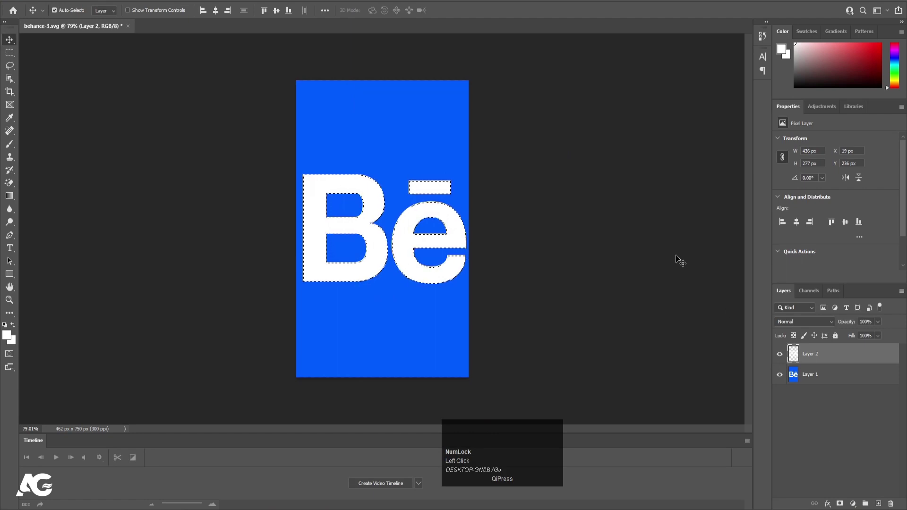
pyautogui.click(780, 373)
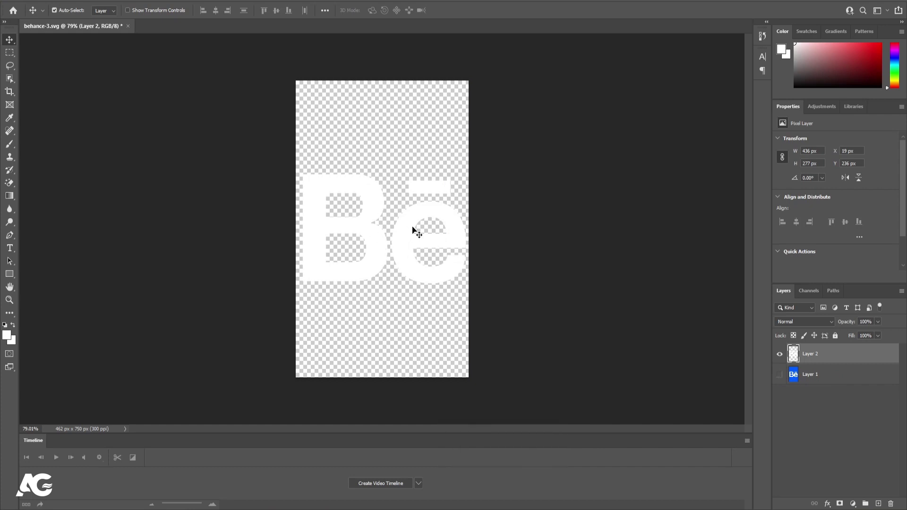
# Step: Cut the "ē" from Layer 2 with a rectangular marquee selection and paste it in place on a new layer
pyautogui.keyDown('alt'); pyautogui.scroll(1, 390, 226); pyautogui.keyUp('alt')
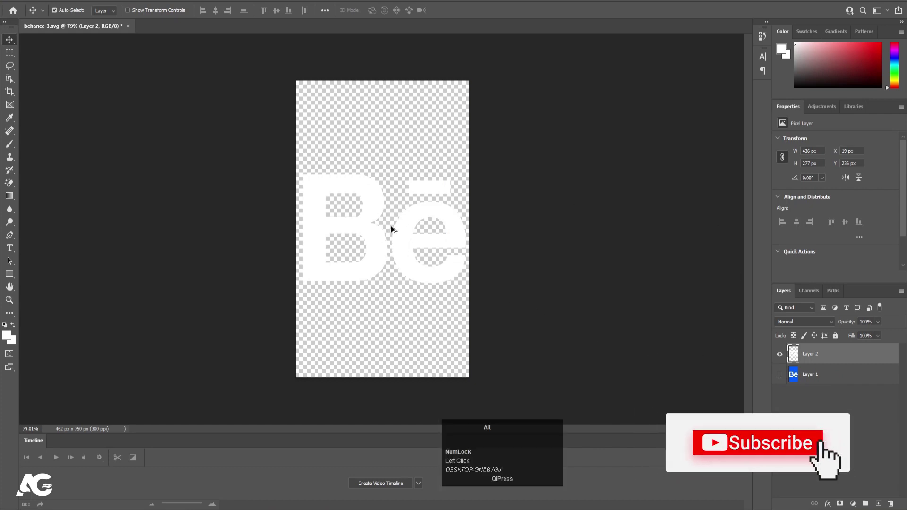
pyautogui.click(9, 54)
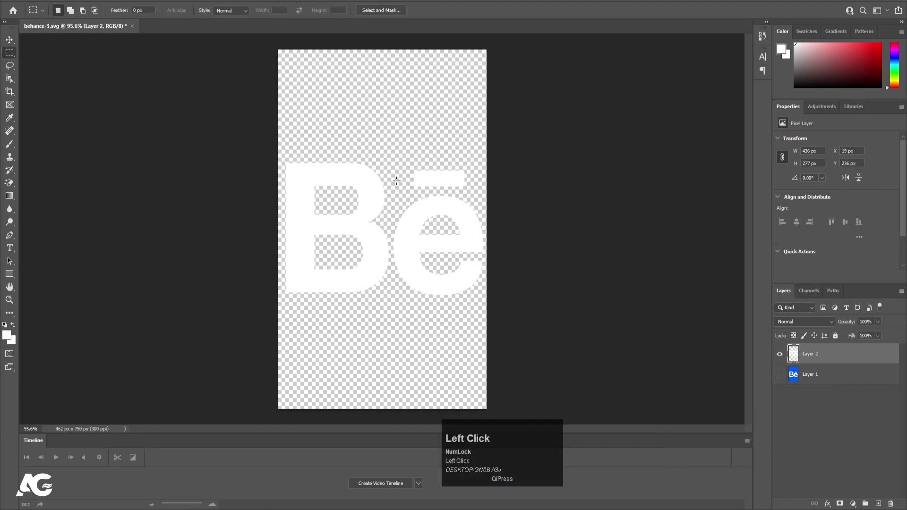
pyautogui.moveTo(391, 160); pyautogui.dragTo(521, 311)
pyautogui.hotkey('ctrl', 'x')
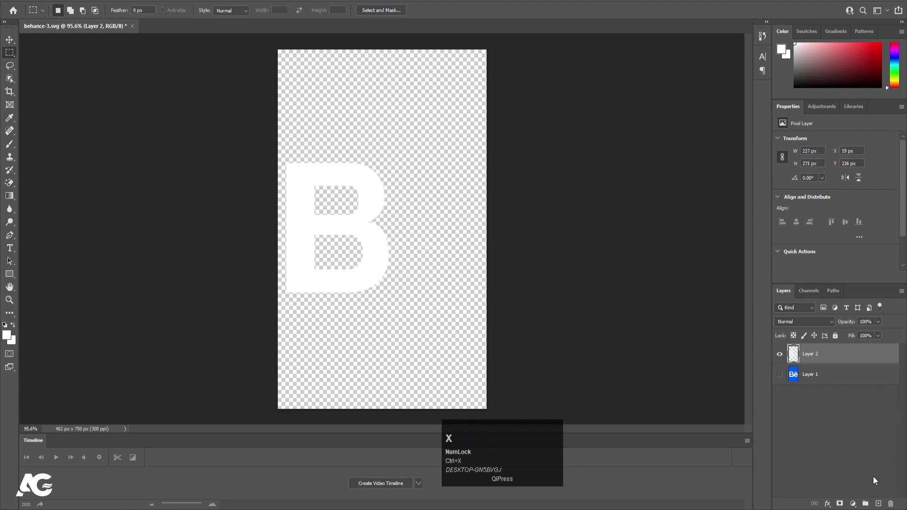
pyautogui.click(877, 504)
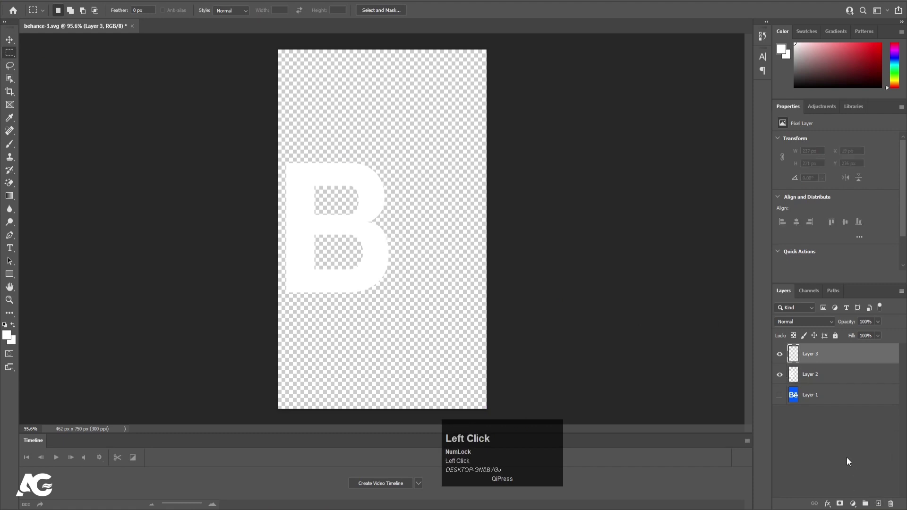
pyautogui.hotkey('ctrl', 'shift', 'v')
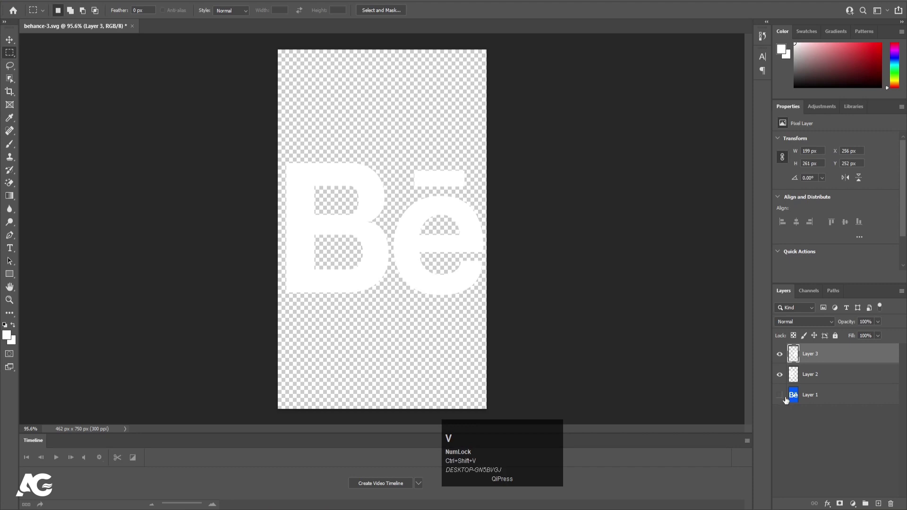
# Step: Show Layer 1 again and save the document as behance-3 in PSD format, replacing the existing file and keeping Maximize Compatibility on
pyautogui.click(780, 395)
pyautogui.hotkey('ctrl', 's')
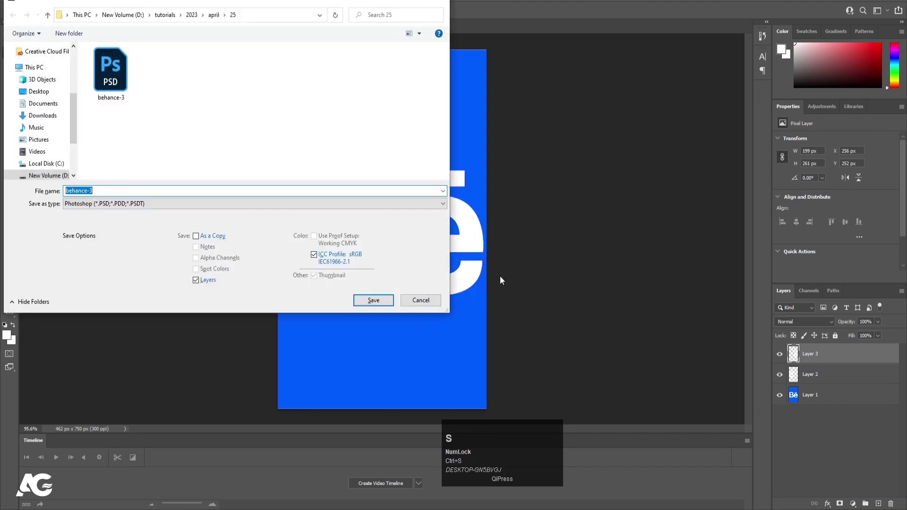
pyautogui.click(374, 301)
pyautogui.click(475, 255)
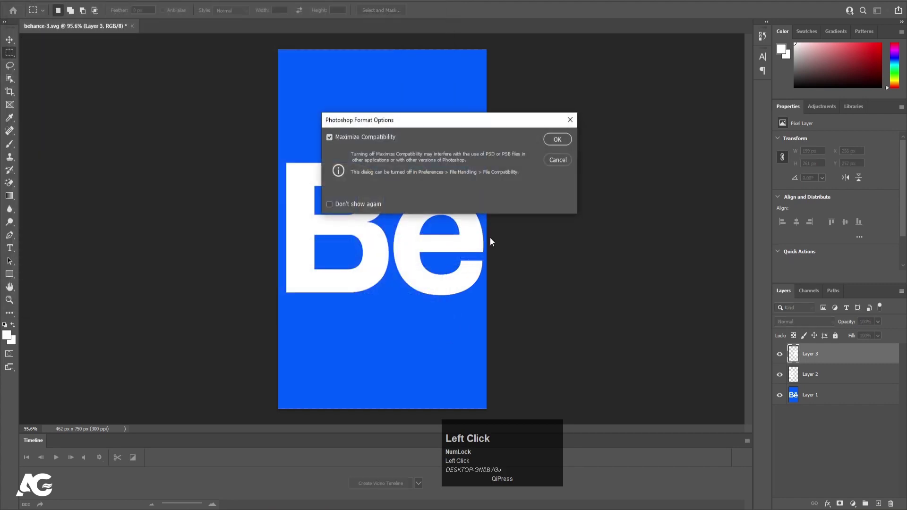
pyautogui.click(557, 140)
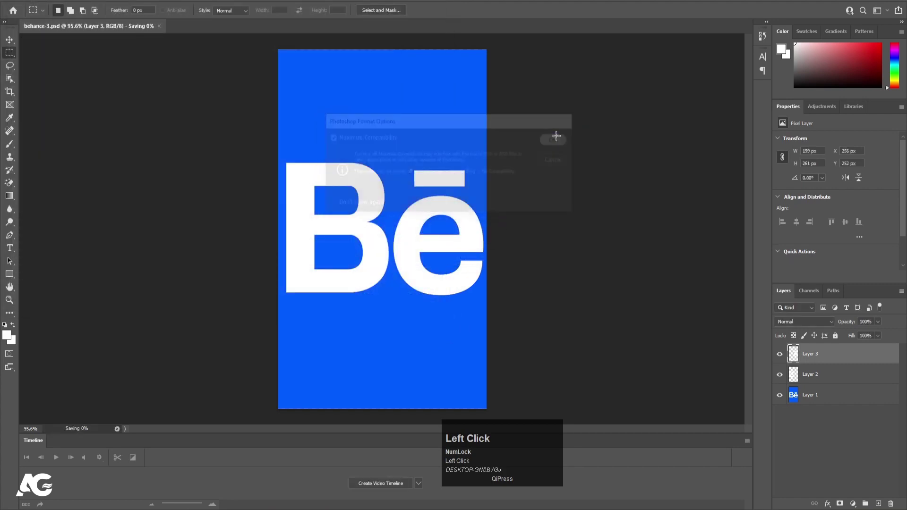
# Step: Check the background, "B" and "ē" layers by hiding them in turn, restore their visibility and save the file
pyautogui.click(779, 395)
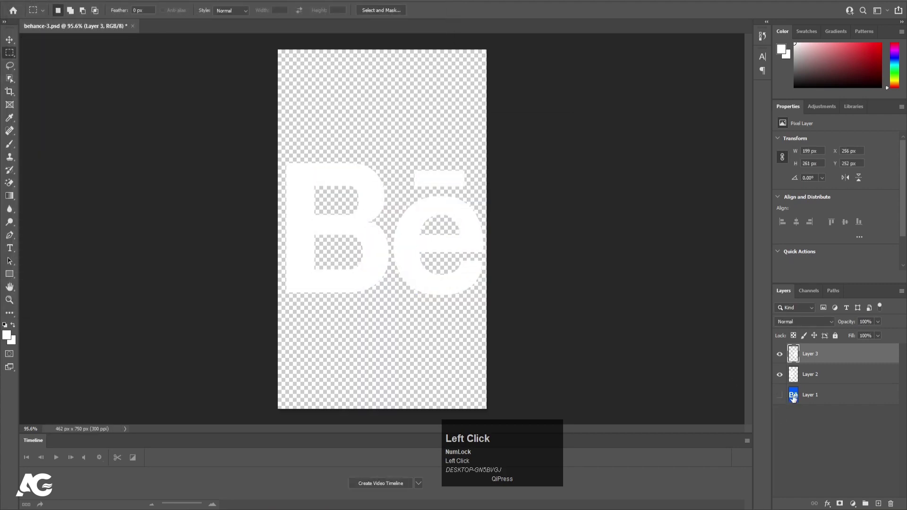
pyautogui.click(780, 375)
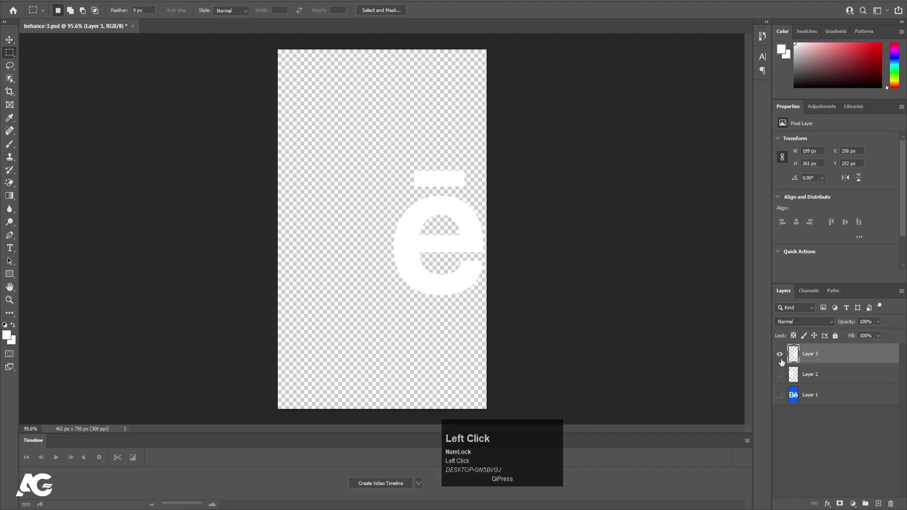
pyautogui.click(780, 360)
pyautogui.click(780, 360)
pyautogui.click(779, 377)
pyautogui.click(779, 395)
pyautogui.hotkey('ctrl', 's')
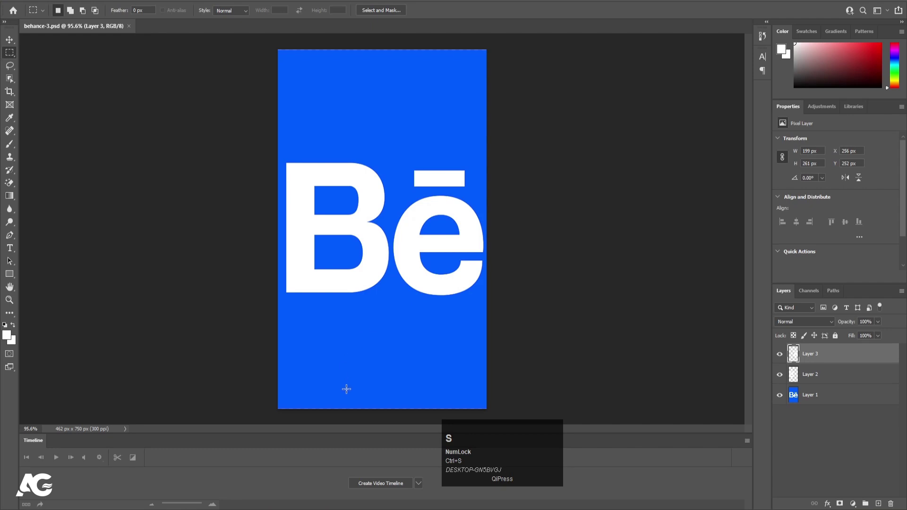
# Step: Switch to After Effects and start a new composition named "Main Animation"
pyautogui.click(459, 453)
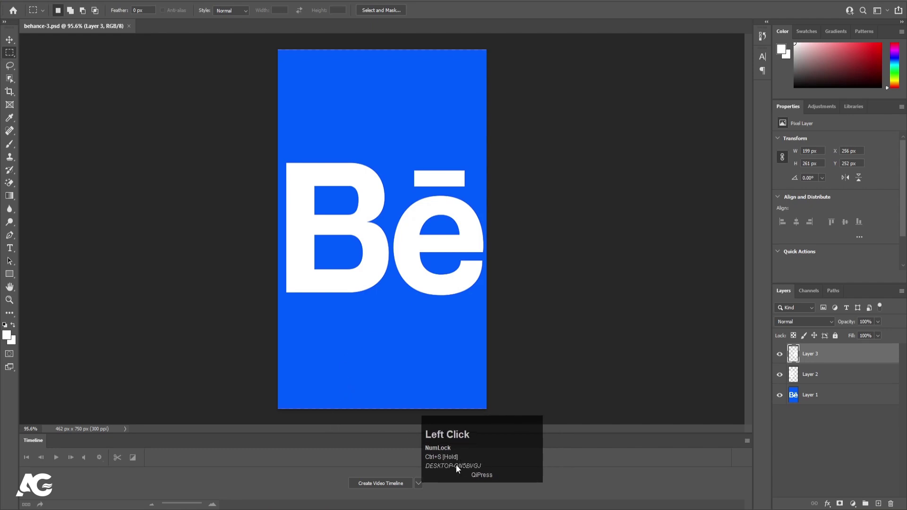
pyautogui.click(269, 508)
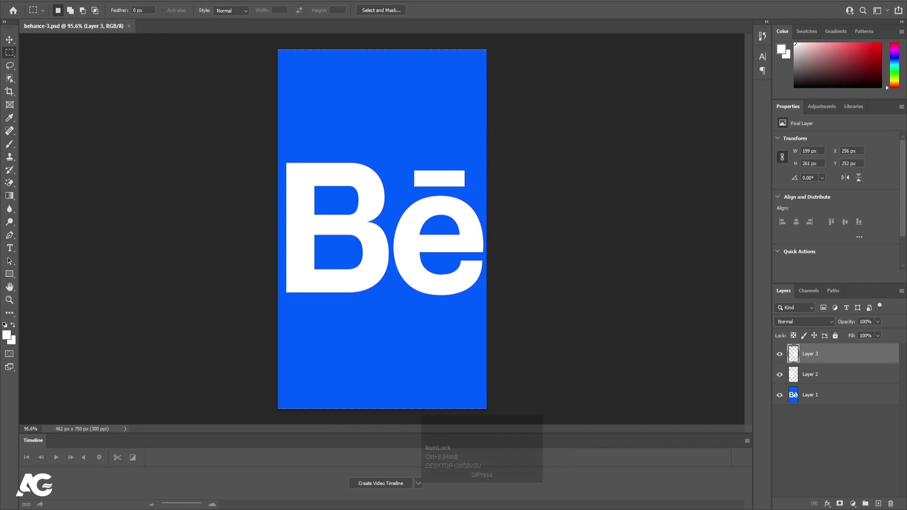
pyautogui.click(413, 192)
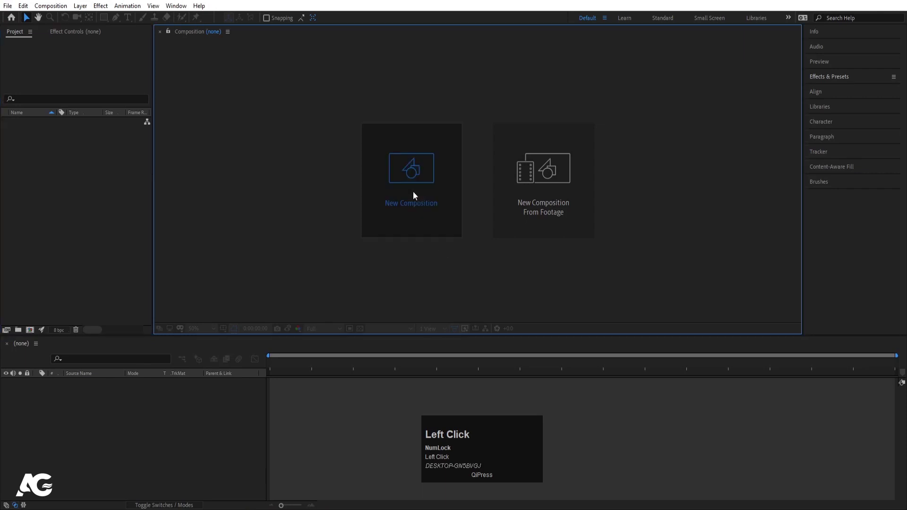
pyautogui.write('Mai')
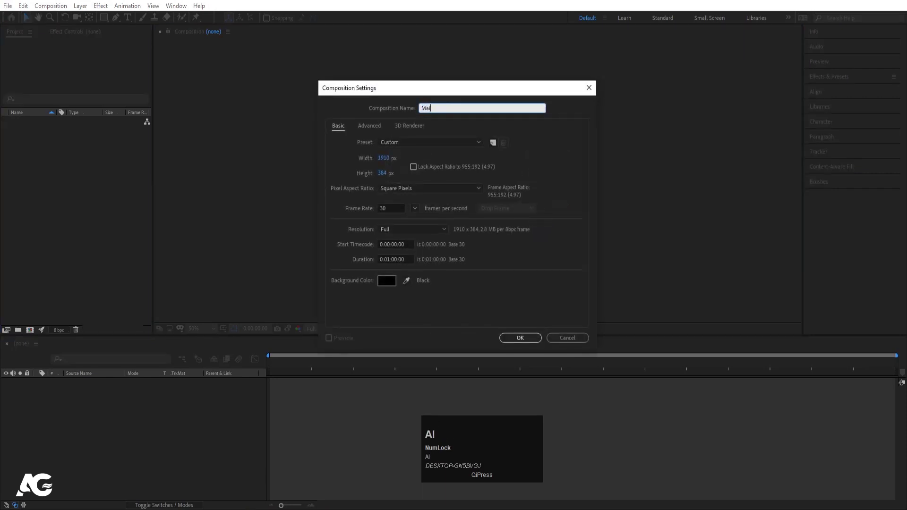
pyautogui.write('n Anima')
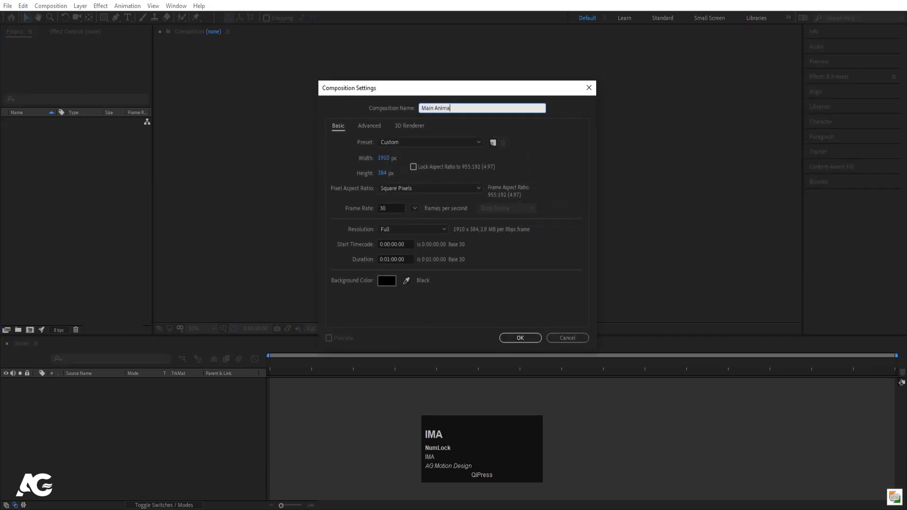
pyautogui.write('rtion')
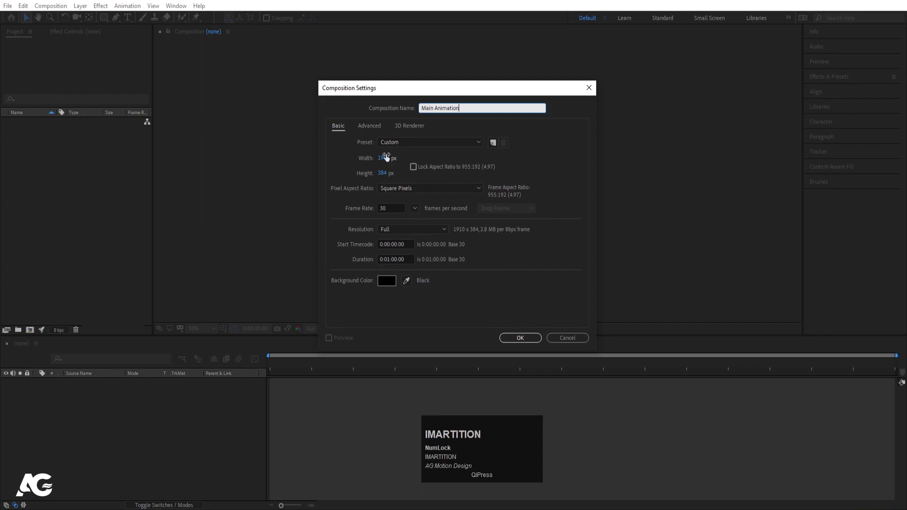
# Step: Set the composition's size to 1920 px wide and 1080 px high
pyautogui.click(383, 158)
pyautogui.write('1920')
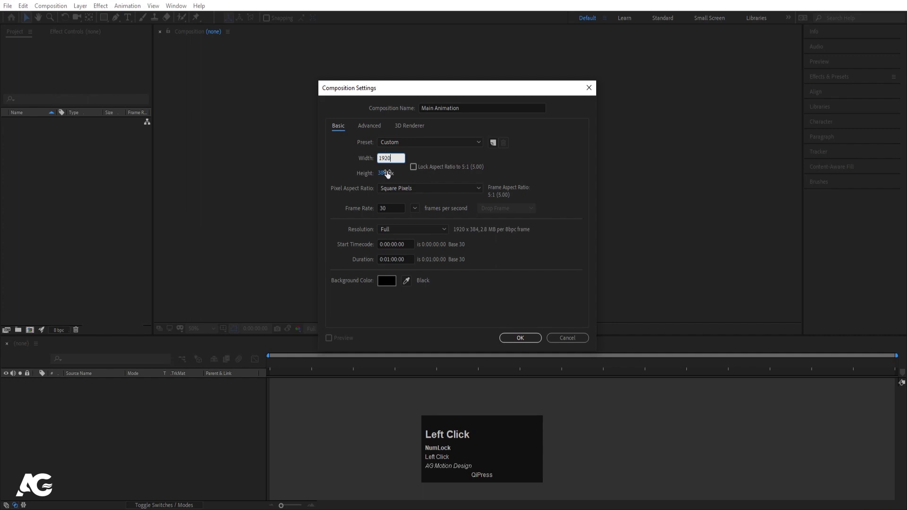
pyautogui.click(385, 173)
pyautogui.write('1080')
pyautogui.click(395, 203)
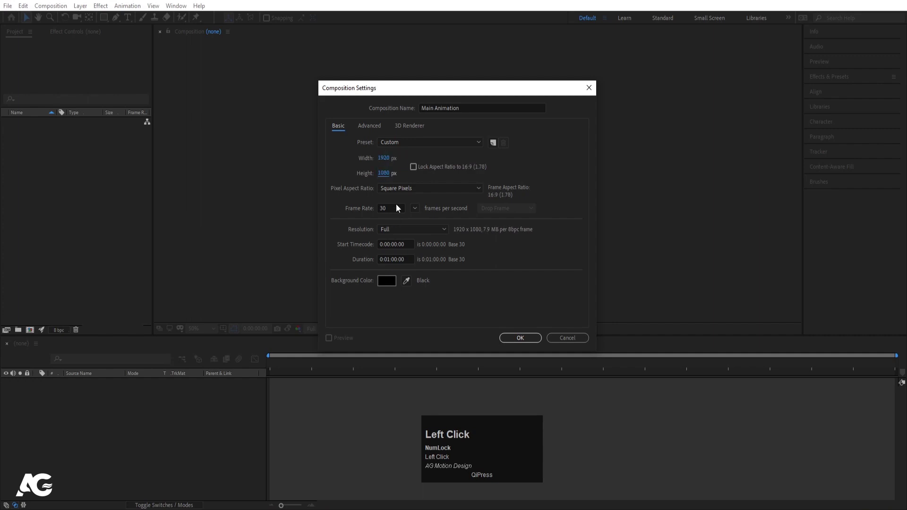
# Step: Set the composition's duration to 0:00:20:00 and its background to an off-white colour, and create it
pyautogui.click(390, 281)
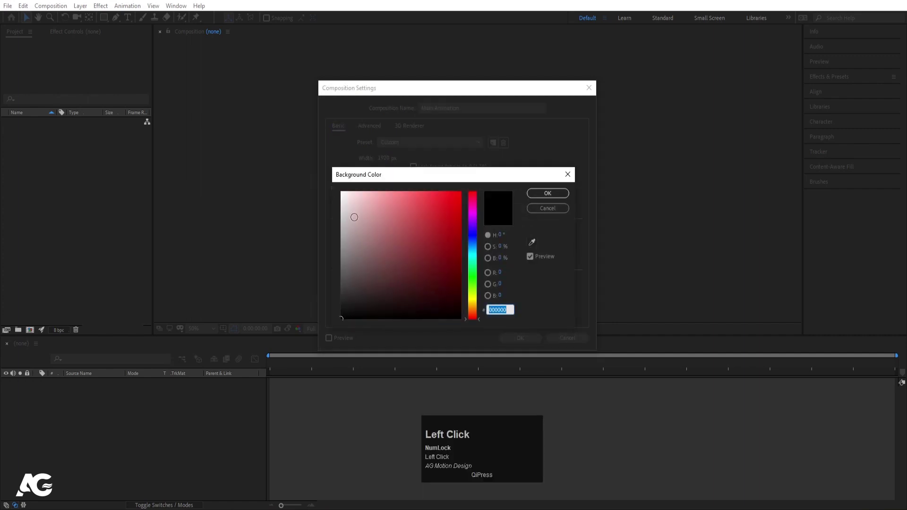
pyautogui.moveTo(344, 204); pyautogui.dragTo(341, 201)
pyautogui.click(548, 193)
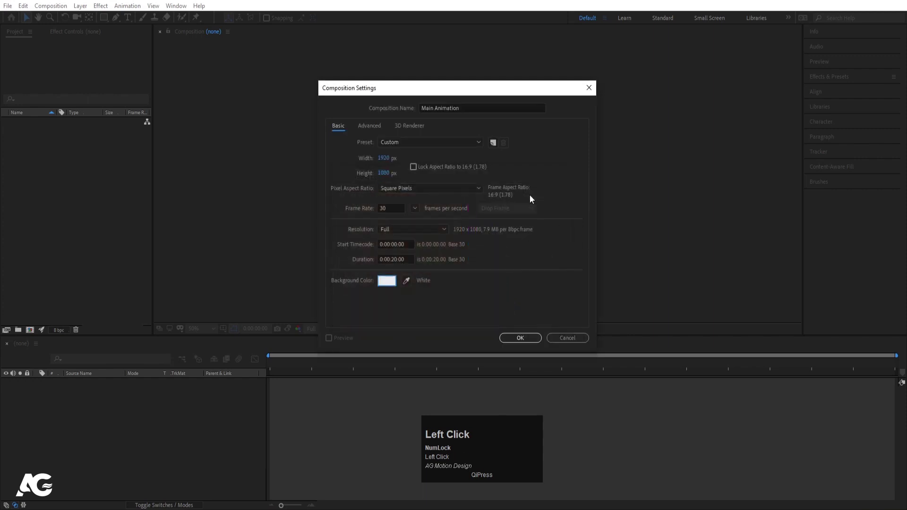
pyautogui.click(520, 338)
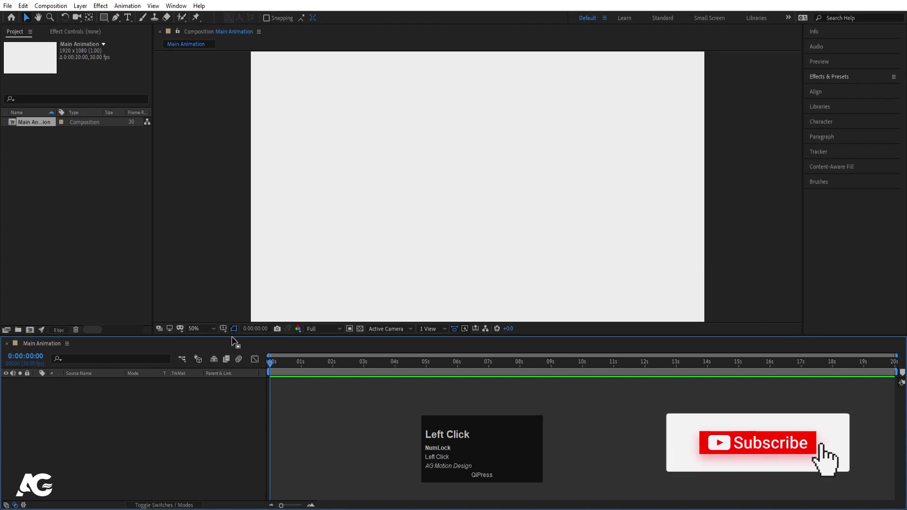
# Step: Turn on the Title/Action Safe overlay for the composition view
pyautogui.click(224, 329)
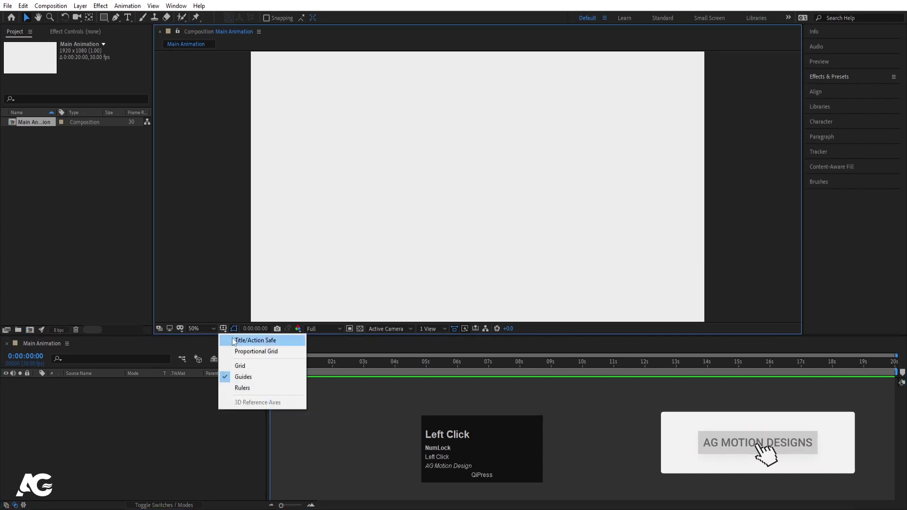
pyautogui.click(233, 338)
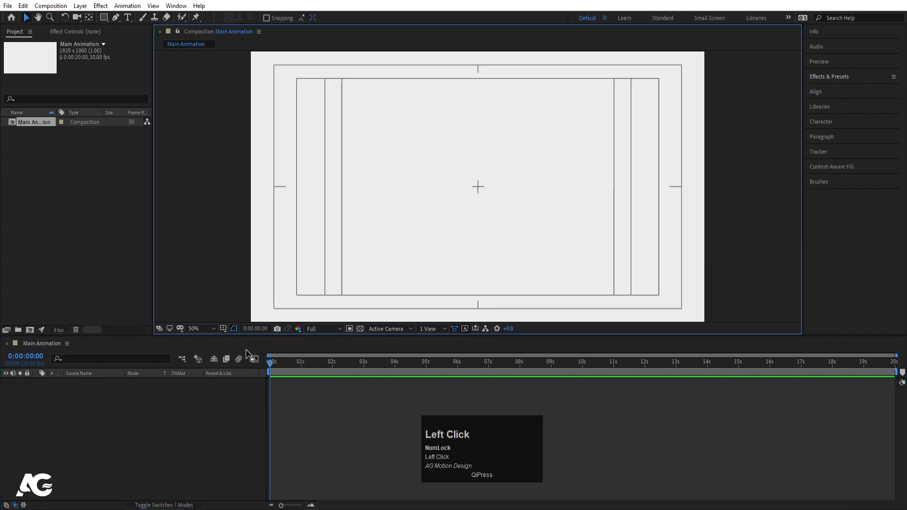
# Step: Import the behance-3 PSD as Composition - Retain Layer Sizes with editable layer styles, and place its composition in the Main Animation timeline
pyautogui.hotkey('ctrl', 'i')
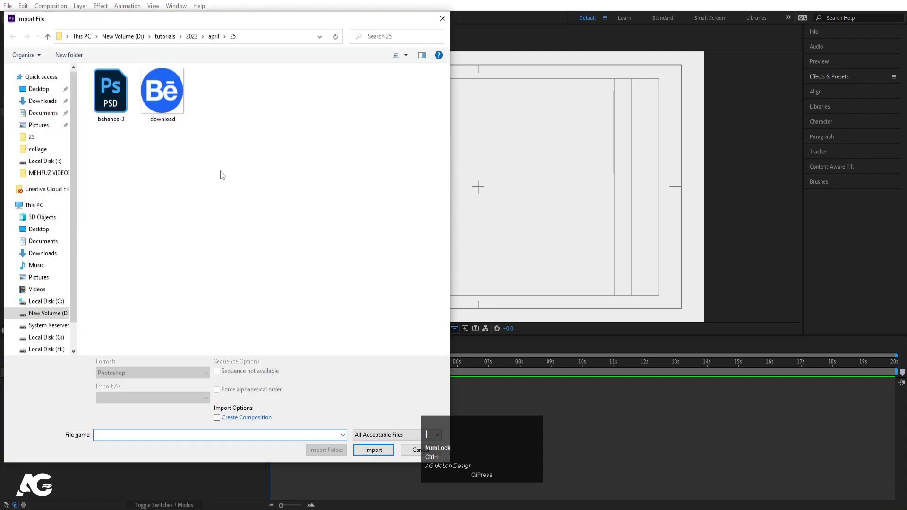
pyautogui.click(113, 109)
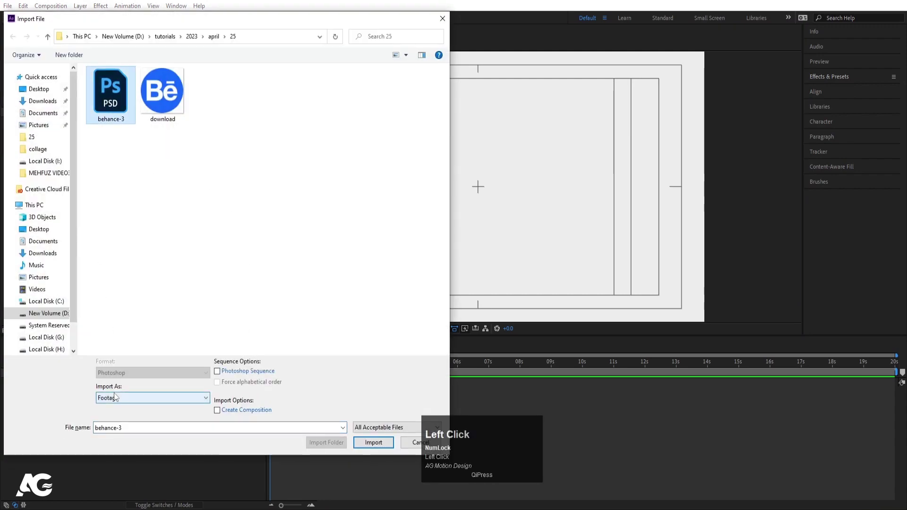
pyautogui.click(121, 398)
pyautogui.click(121, 416)
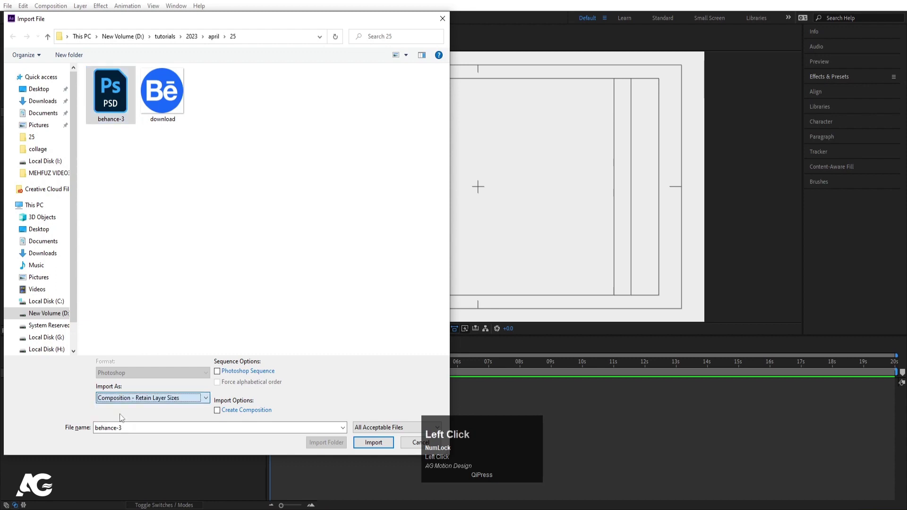
pyautogui.click(364, 444)
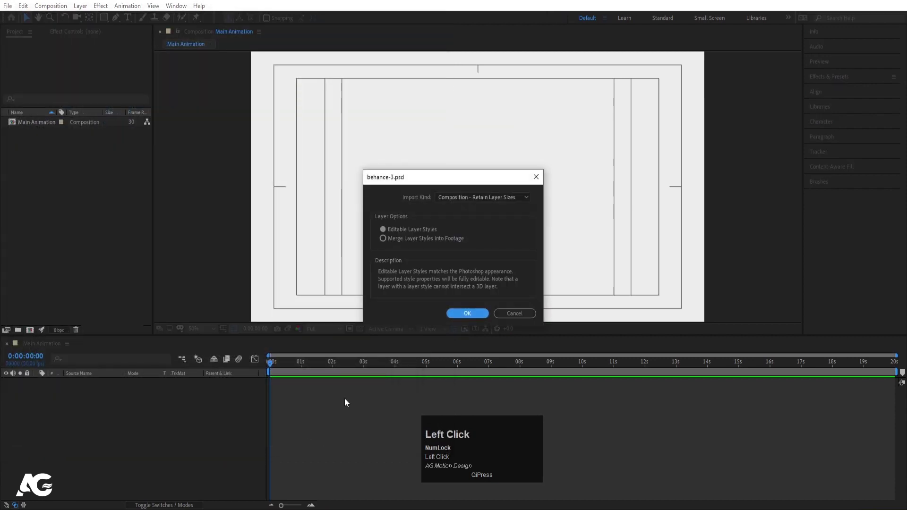
pyautogui.click(464, 313)
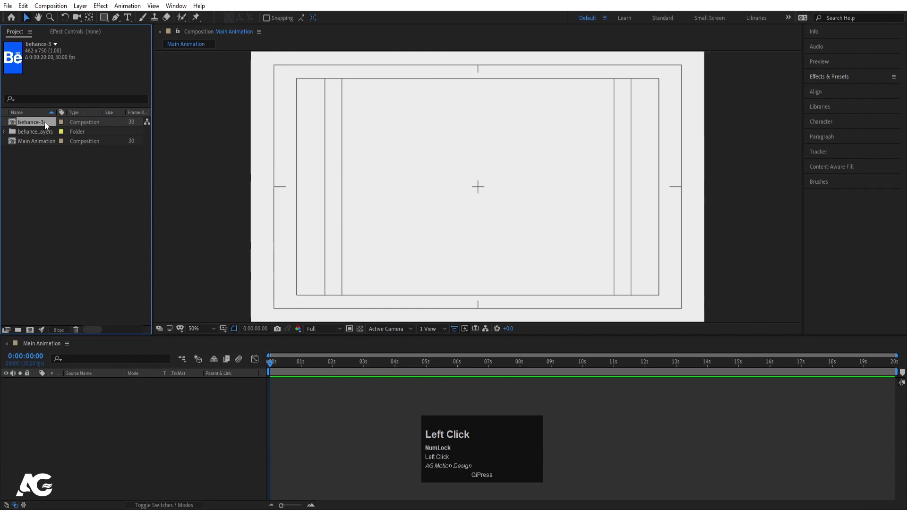
pyautogui.moveTo(38, 123); pyautogui.dragTo(122, 387)
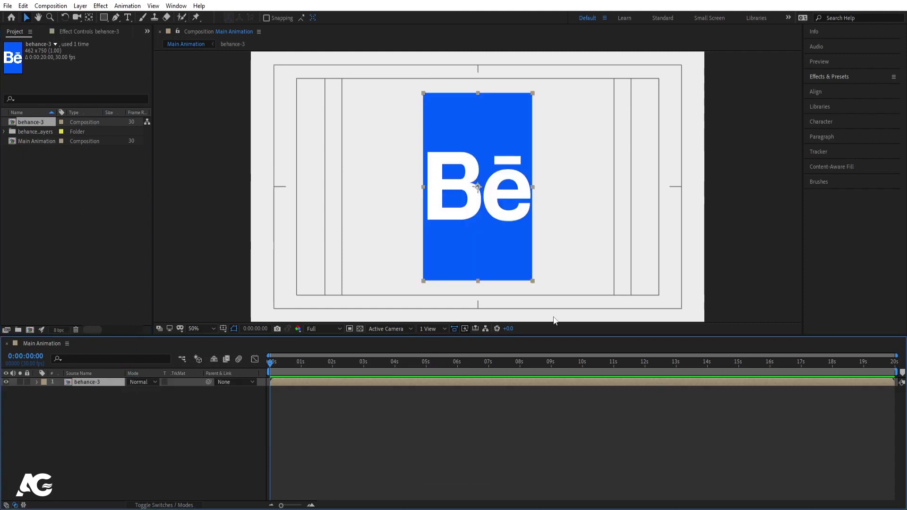
# Step: Get the Ellipse tool ready with nothing selected and a shape fill colour sampled from the logo's blue background
pyautogui.click(177, 397)
pyautogui.moveTo(107, 18); pyautogui.dragTo(136, 37)
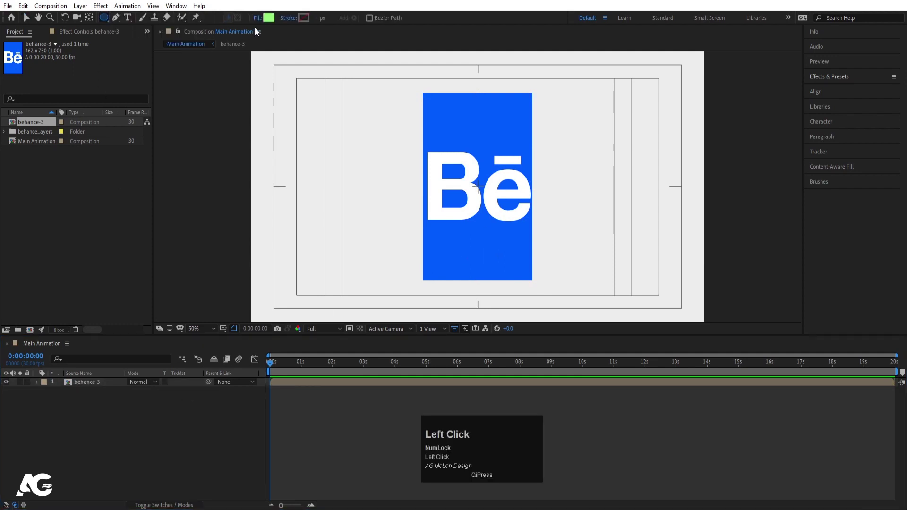
pyautogui.click(267, 19)
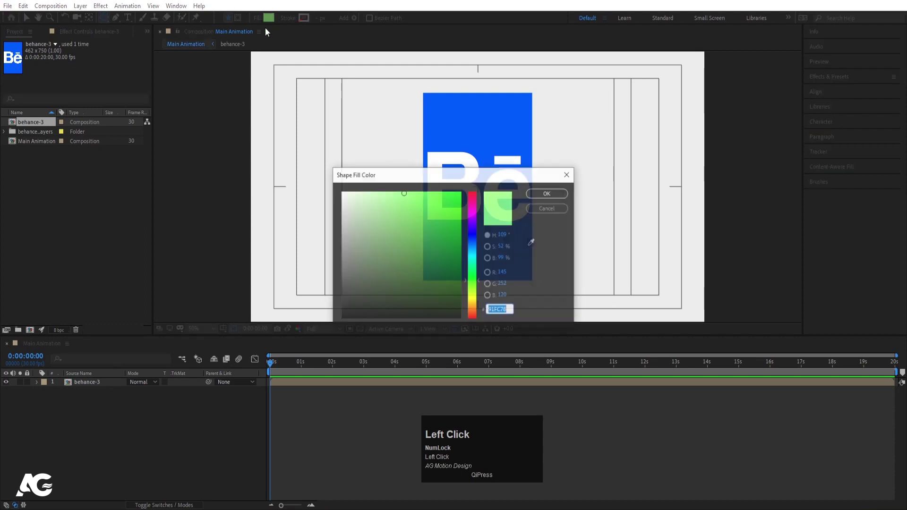
pyautogui.click(532, 242)
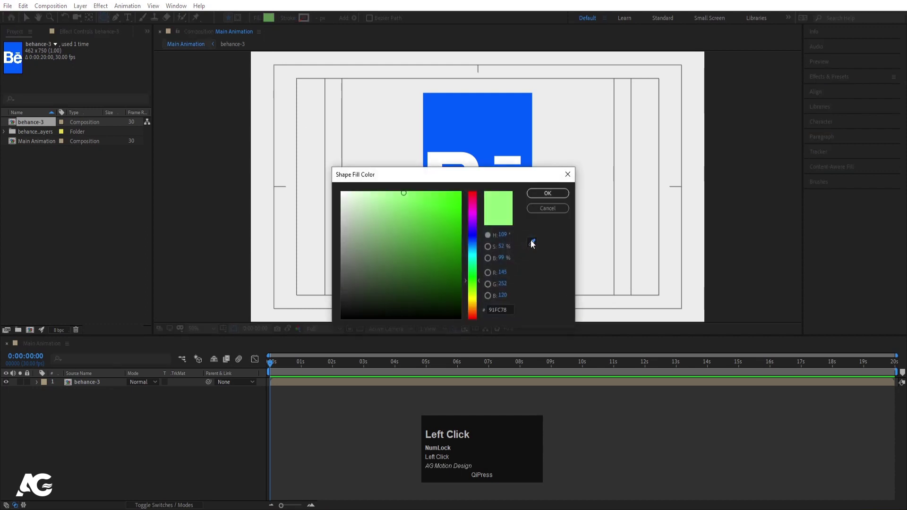
pyautogui.click(501, 129)
pyautogui.click(547, 193)
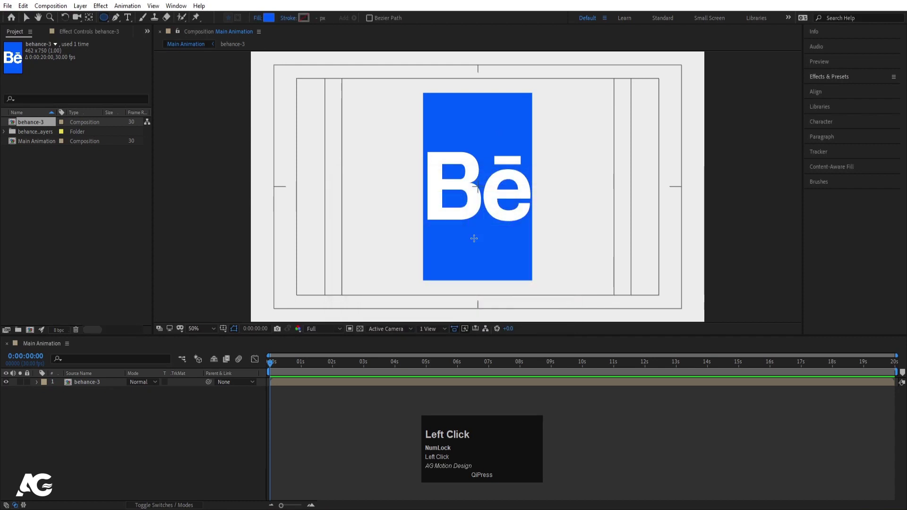
# Step: Hide and lock the behance-3 layer, and draw a small blue circle near the composition's centre
pyautogui.click(7, 382)
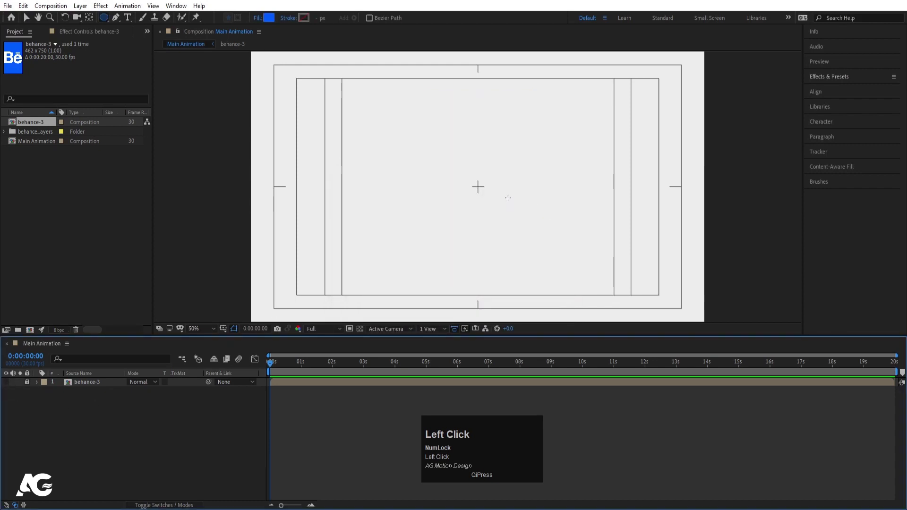
pyautogui.moveTo(467, 174); pyautogui.dragTo(486, 189)
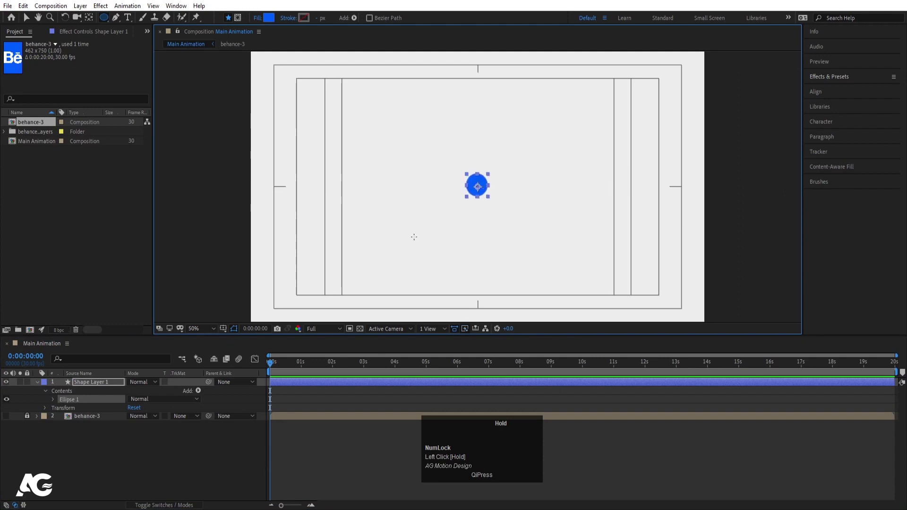
pyautogui.click(103, 449)
# Step: Centre the circle layer's anchor point in the shape, and align the layer horizontally and vertically to the composition's centre
pyautogui.click(92, 380)
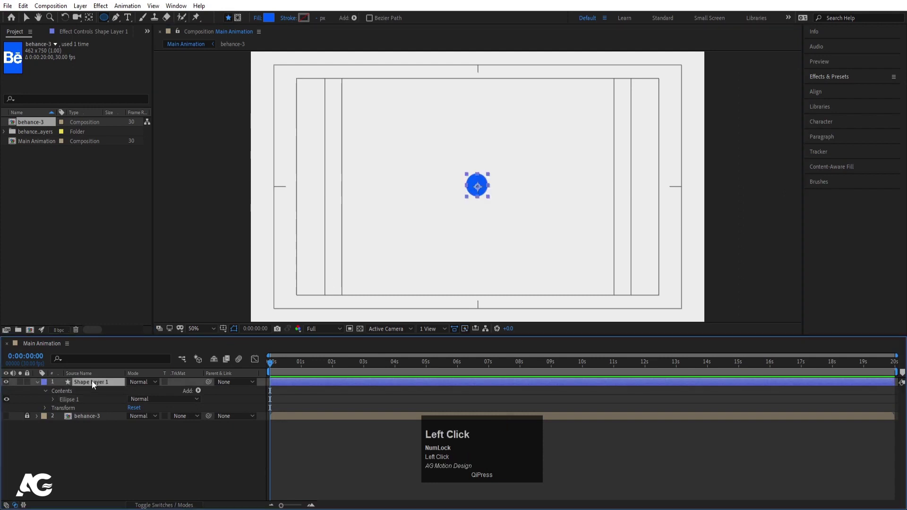
pyautogui.press('ctrl')
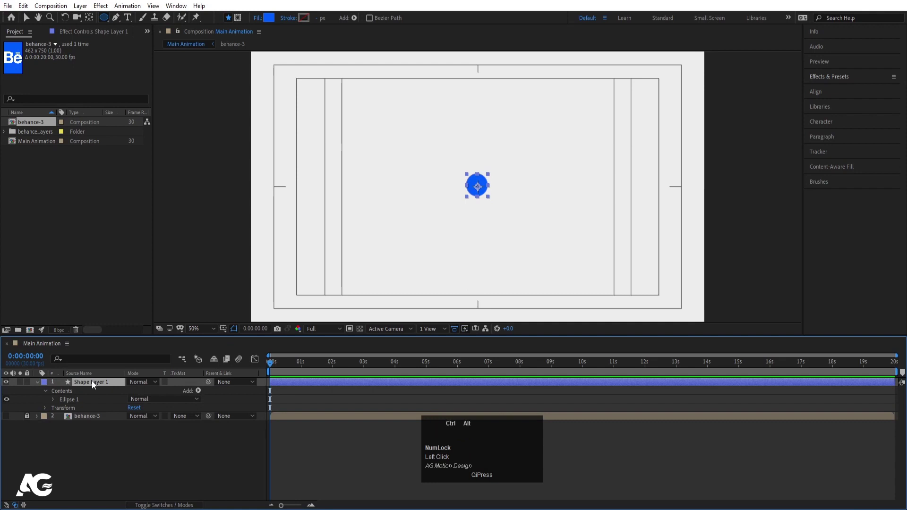
pyautogui.hotkey('ctrl', 'alt', 'Home')
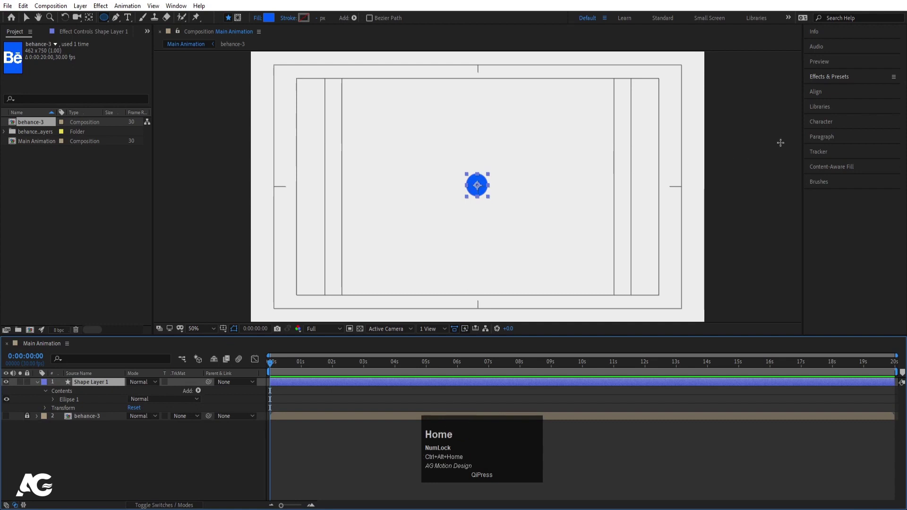
pyautogui.click(826, 93)
pyautogui.click(828, 118)
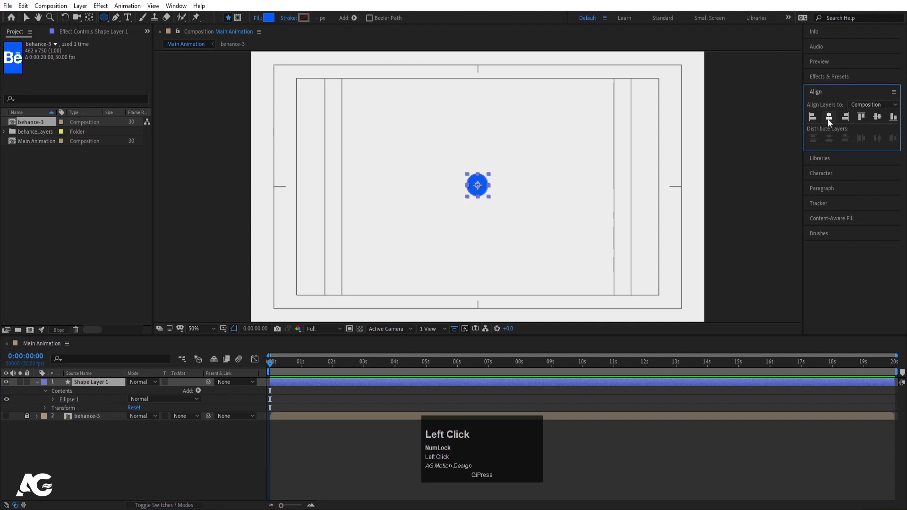
pyautogui.click(877, 116)
# Step: Duplicate the blue circle layer and set the duplicate's fill to white
pyautogui.click(99, 384)
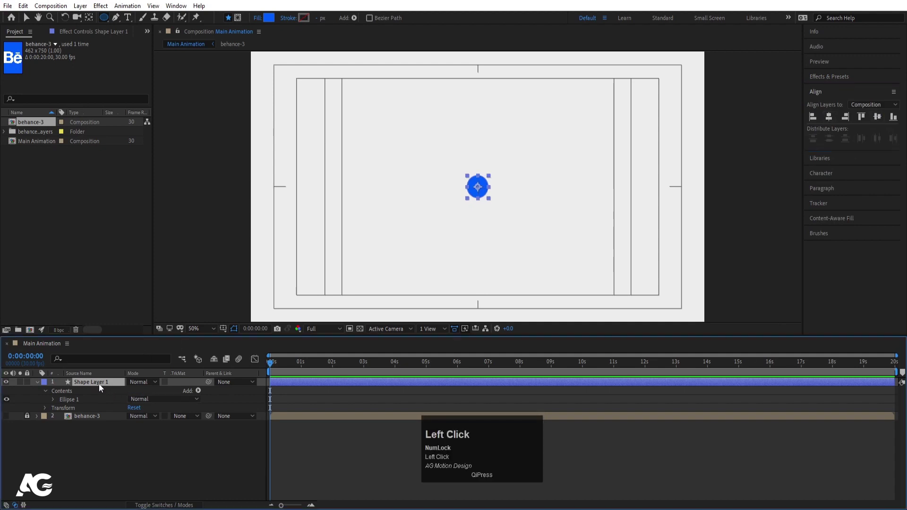
pyautogui.hotkey('ctrl', 'd')
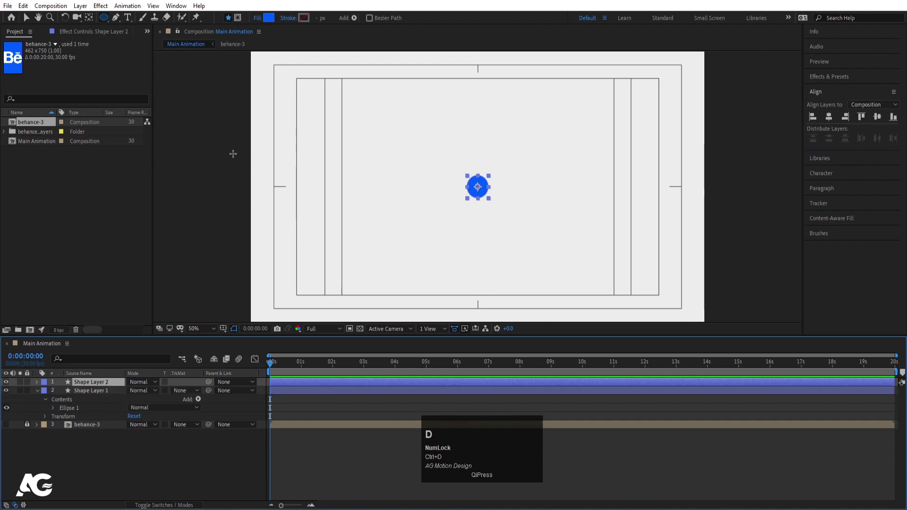
pyautogui.click(266, 18)
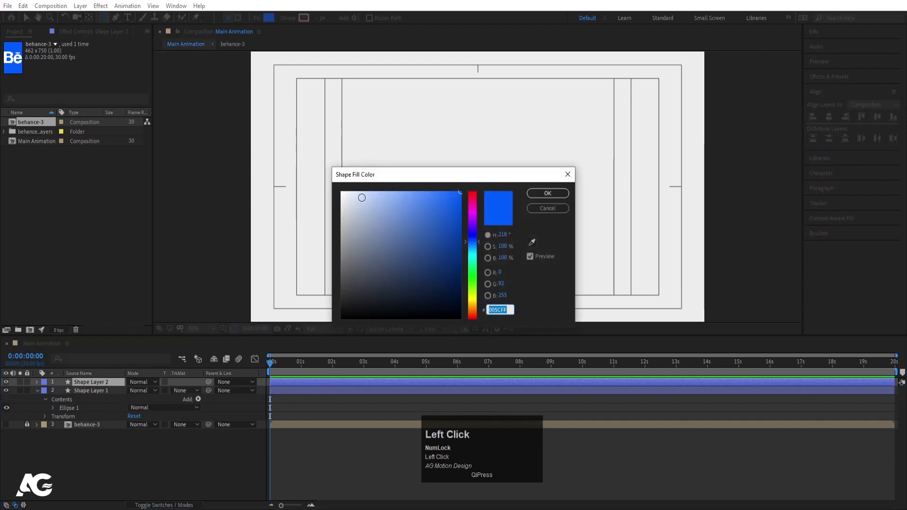
pyautogui.moveTo(362, 197); pyautogui.dragTo(304, 156)
pyautogui.click(547, 193)
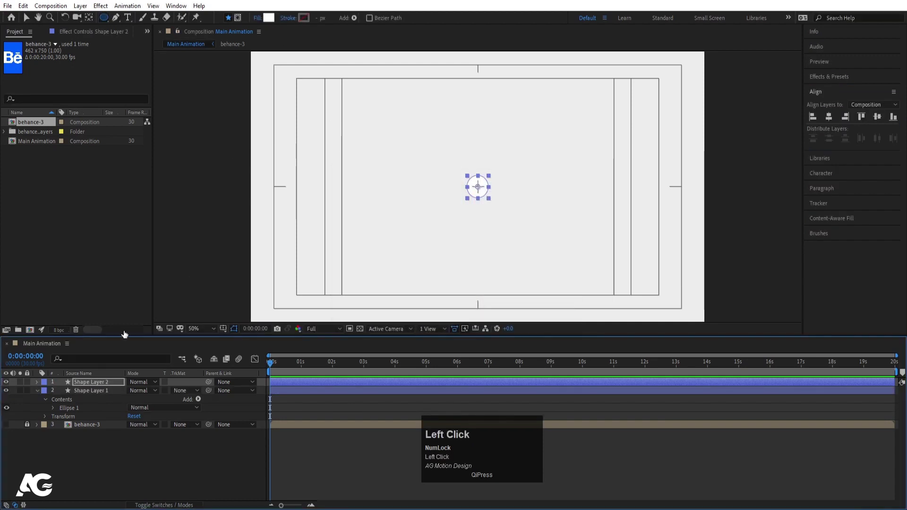
# Step: Set the white circle's scale to 70%, and reduce it further to 60%
pyautogui.press('s')
pyautogui.click(137, 390)
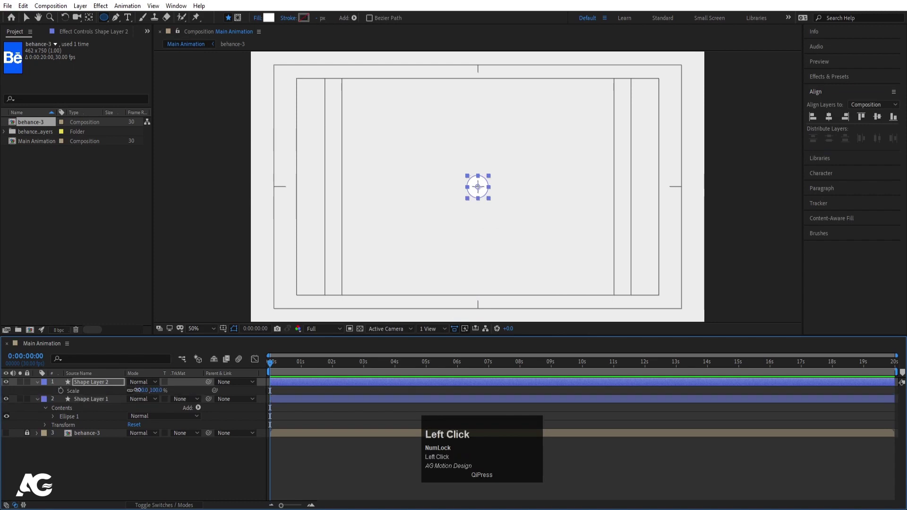
pyautogui.write('70')
pyautogui.press('Return')
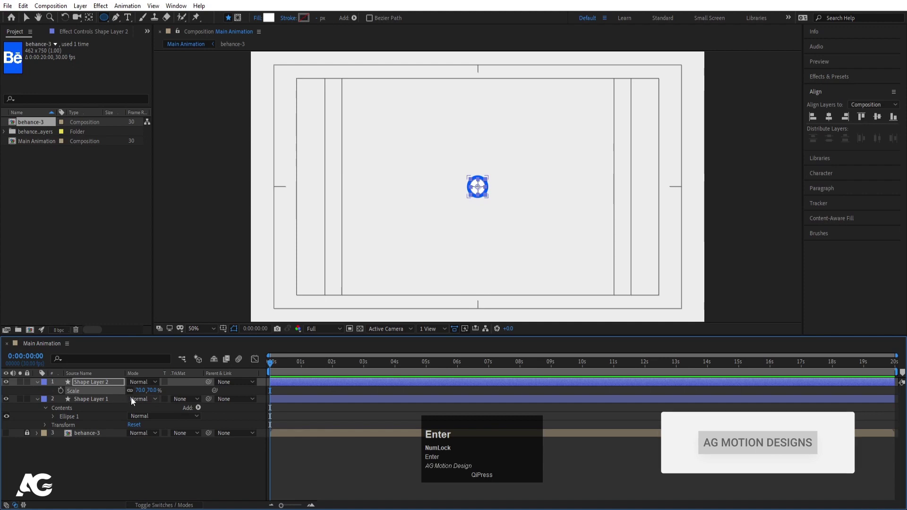
pyautogui.click(137, 390)
pyautogui.press('Return')
# Step: Duplicate the white circle layer and set the new copy's scale to 40%
pyautogui.click(87, 382)
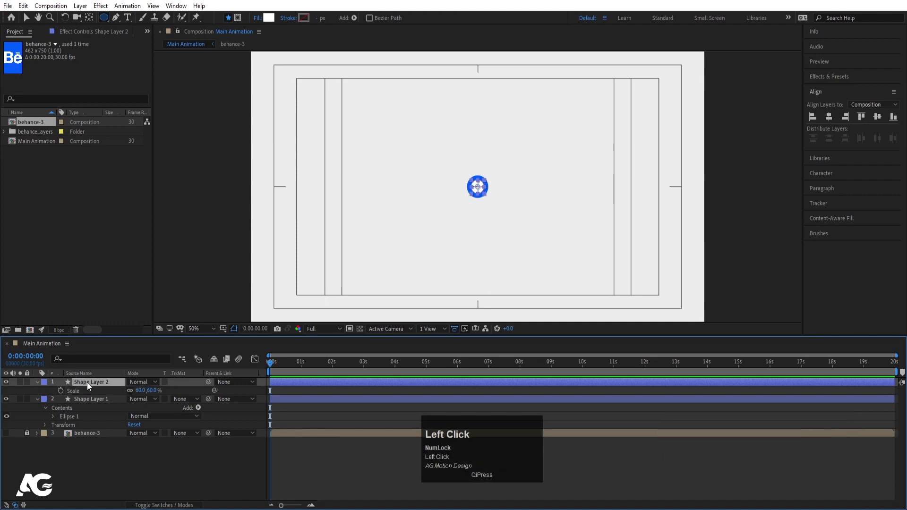
pyautogui.hotkey('ctrl', 'd')
pyautogui.press('s')
pyautogui.click(138, 391)
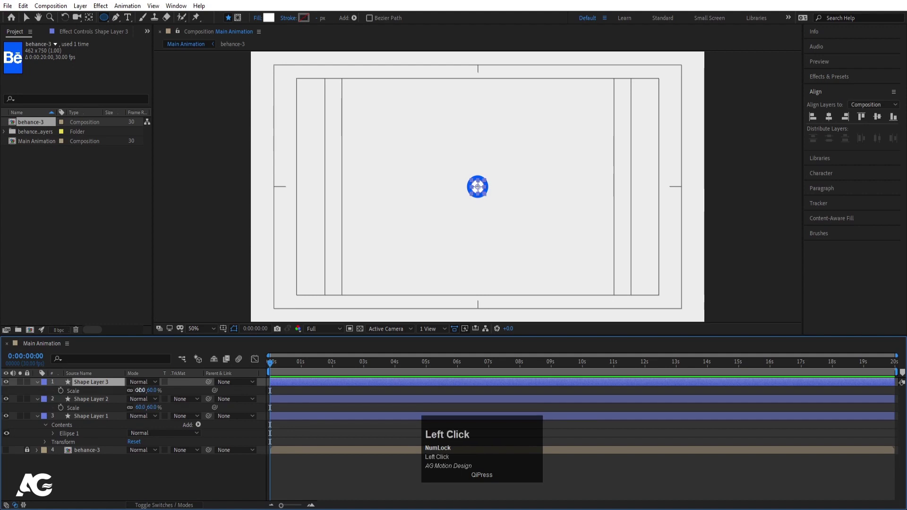
pyautogui.press('Return')
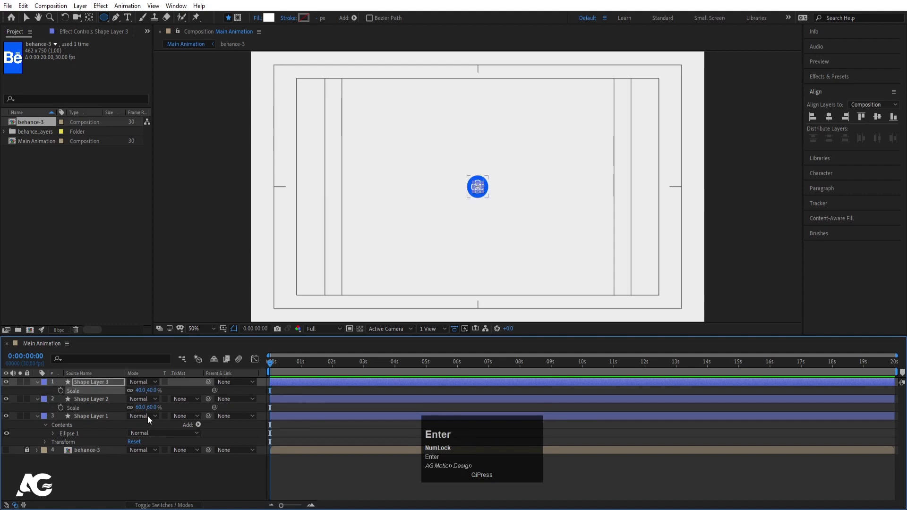
# Step: Change the label colour of the two white circle layers, Shape Layer 2 and Shape Layer 3, to yellow
pyautogui.click(72, 398)
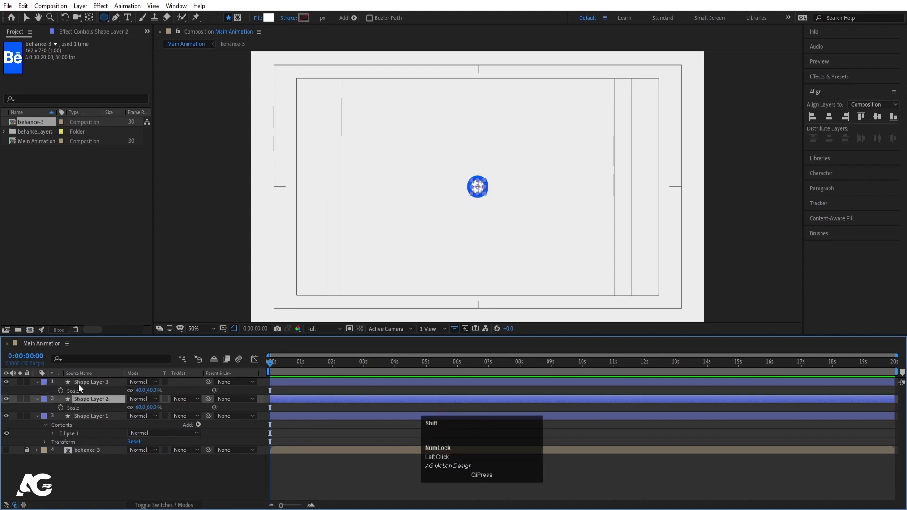
pyautogui.keyDown('shift'); pyautogui.click(78, 384); pyautogui.keyUp('shift')
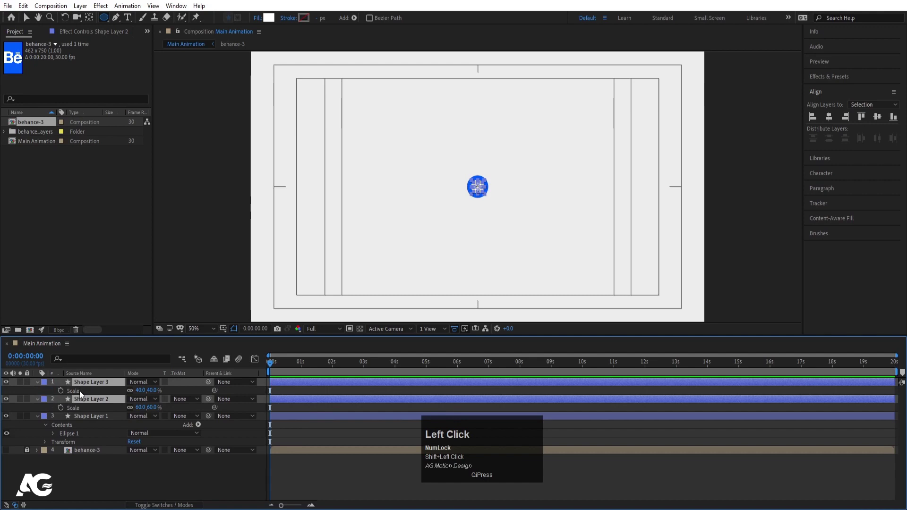
pyautogui.click(43, 382)
pyautogui.click(66, 225)
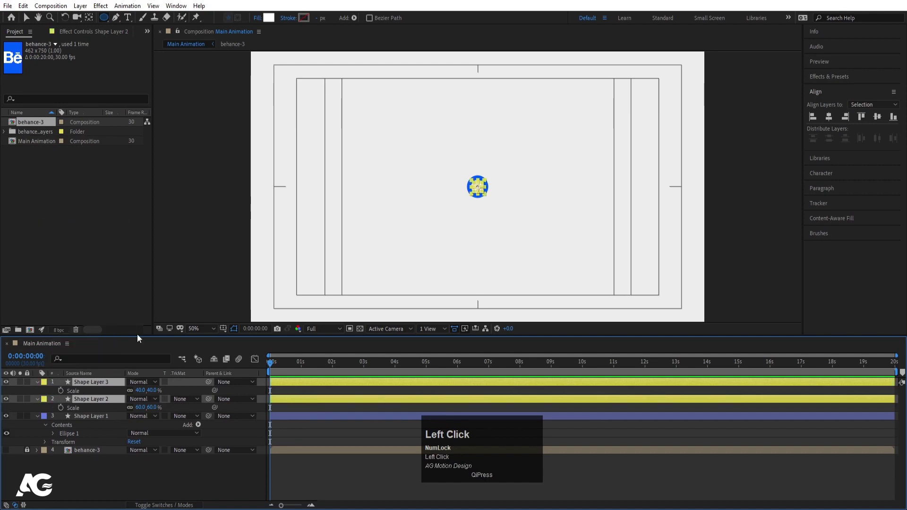
# Step: Hide the two white circle layers and collapse the expanded properties of all layers
pyautogui.click(6, 399)
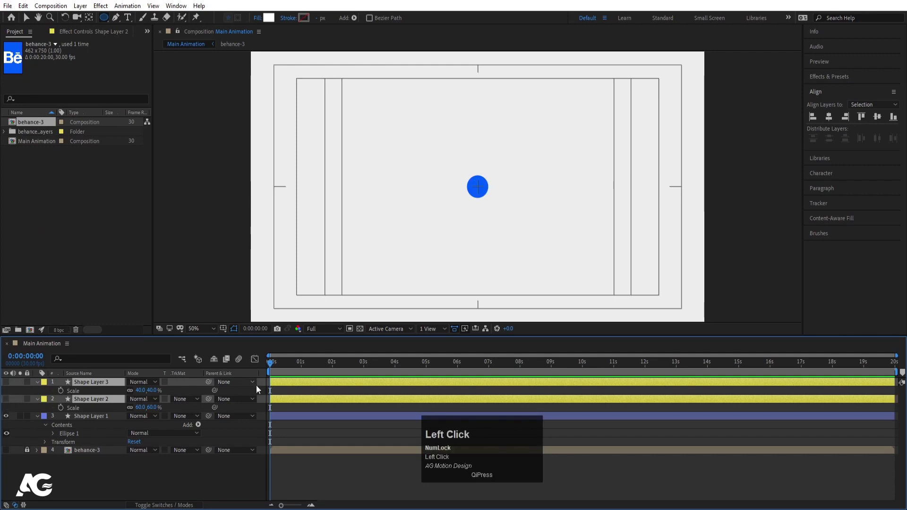
pyautogui.click(277, 389)
pyautogui.press('u')
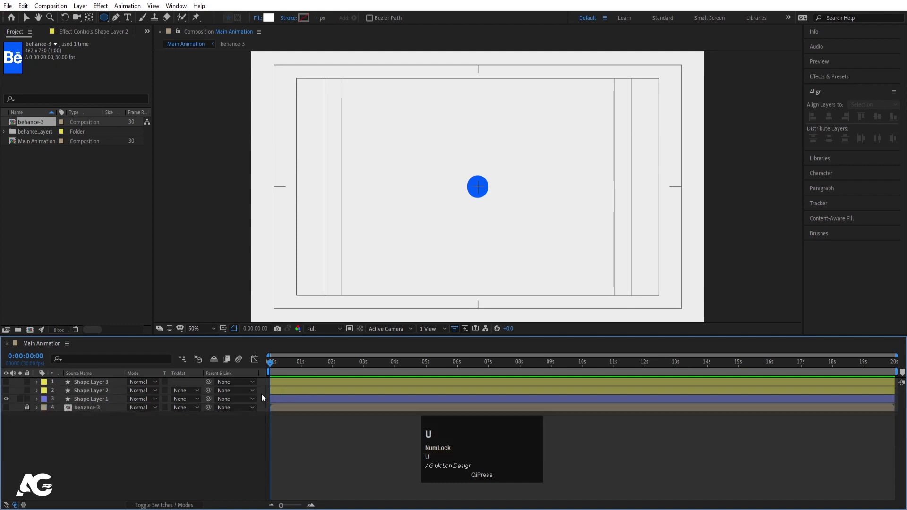
# Step: Move the anchor point of Shape Layer 1, the blue circle, to the bottom edge of the circle
pyautogui.click(113, 402)
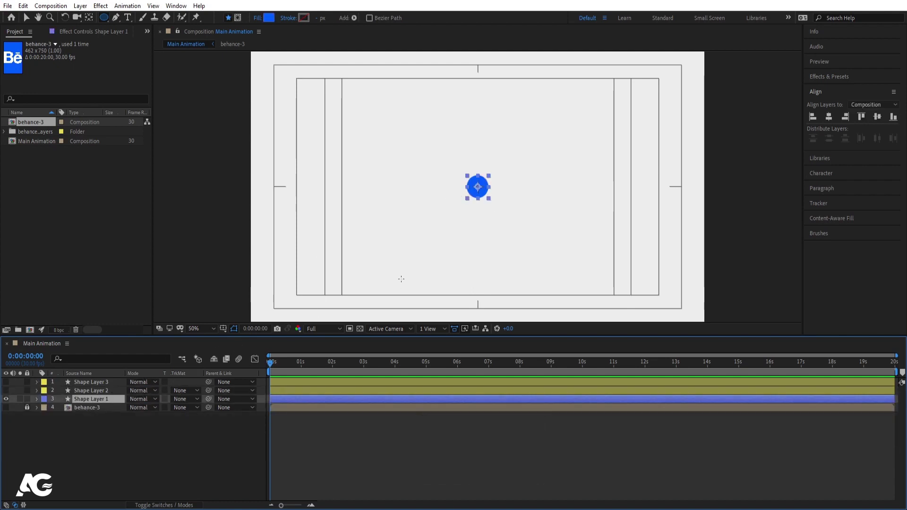
pyautogui.press('y')
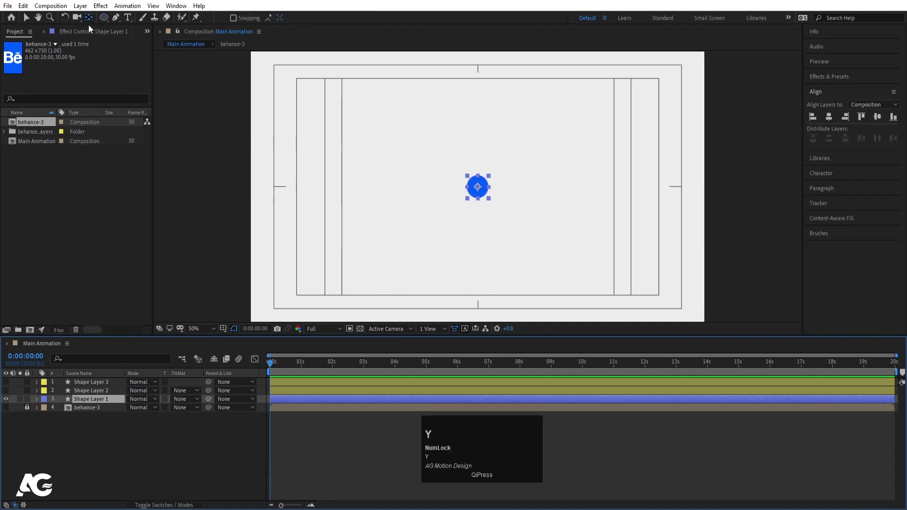
pyautogui.scroll(4, 501, 198)
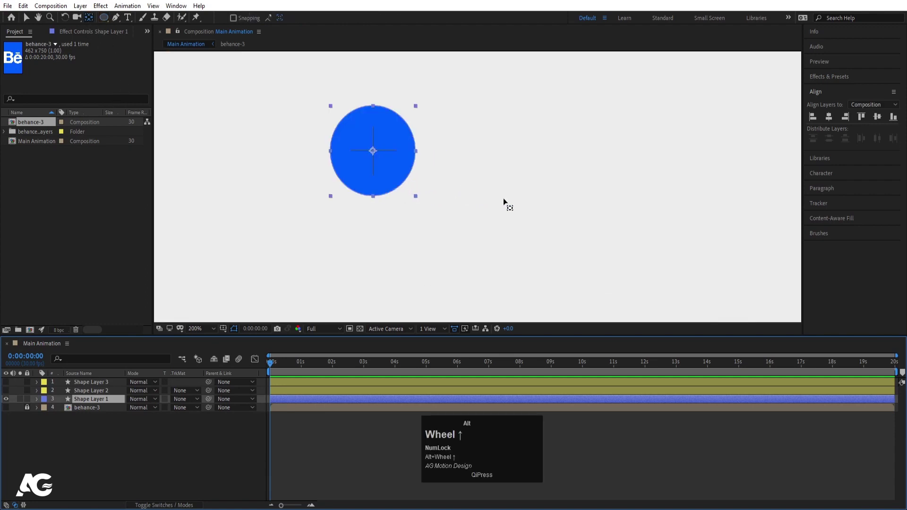
pyautogui.keyDown('ctrl'); pyautogui.click(373, 153); pyautogui.keyUp('ctrl')
pyautogui.moveTo(372, 151); pyautogui.dragTo(372, 195)
pyautogui.click(211, 327)
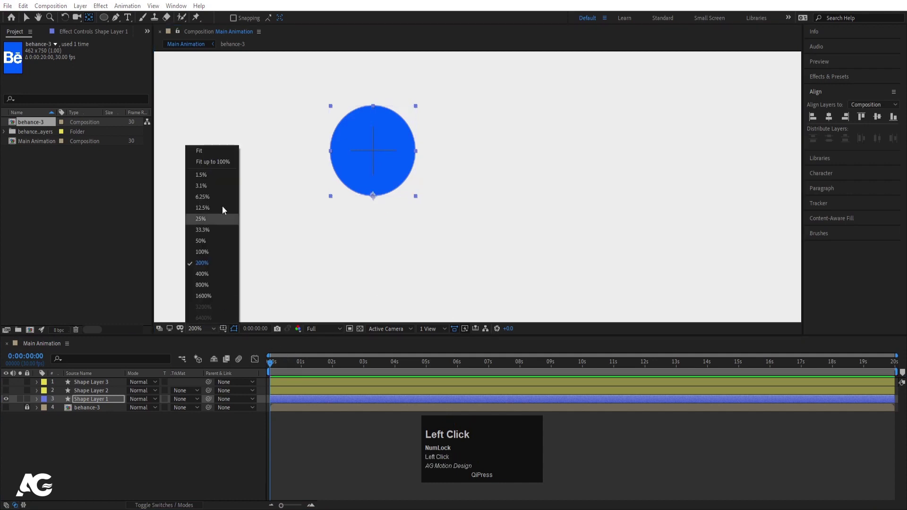
pyautogui.click(206, 152)
# Step: Move the blue circle above the composition's top edge to position 960, -16 and add a Position keyframe at 0:00:00:00
pyautogui.click(95, 399)
pyautogui.press('p')
pyautogui.moveTo(150, 407); pyautogui.dragTo(56, 380)
pyautogui.click(61, 407)
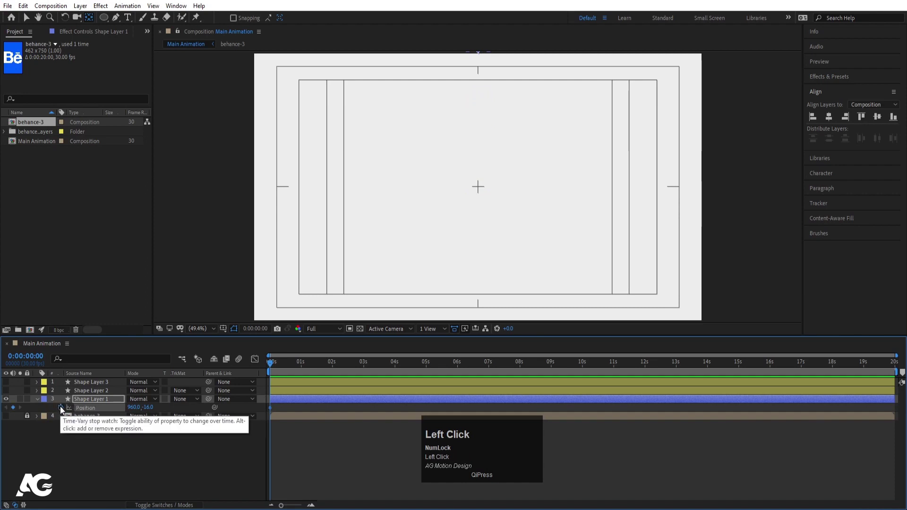
# Step: Add Position keyframes to the blue circle: 960, 728 at 0:00:00:20 and 0:00:01:00, and 960, 564 at 0:00:00:25
pyautogui.press('=')
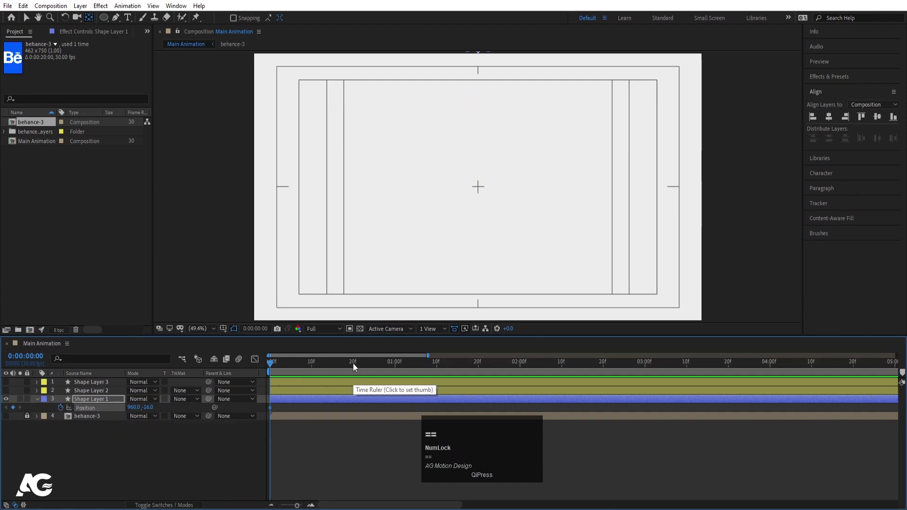
pyautogui.click(353, 363)
pyautogui.moveTo(147, 407); pyautogui.dragTo(436, 471)
pyautogui.moveTo(358, 363); pyautogui.dragTo(395, 365)
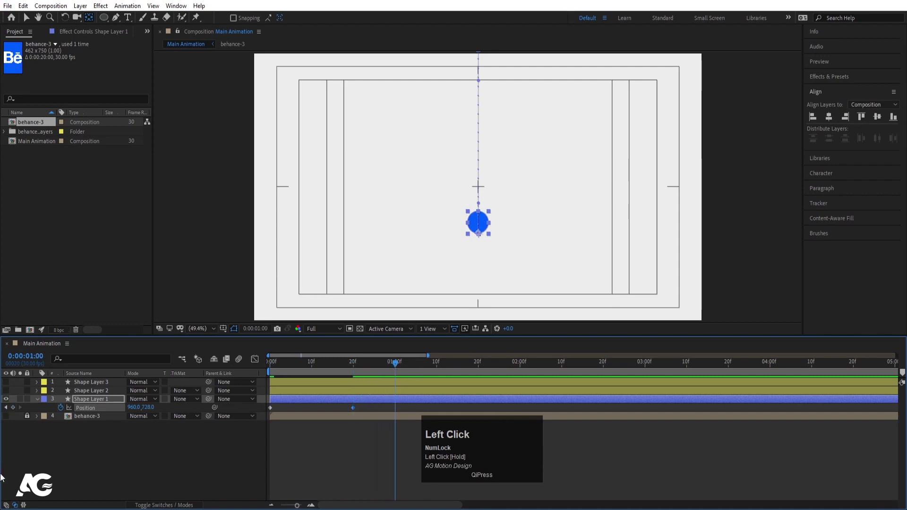
pyautogui.click(373, 363)
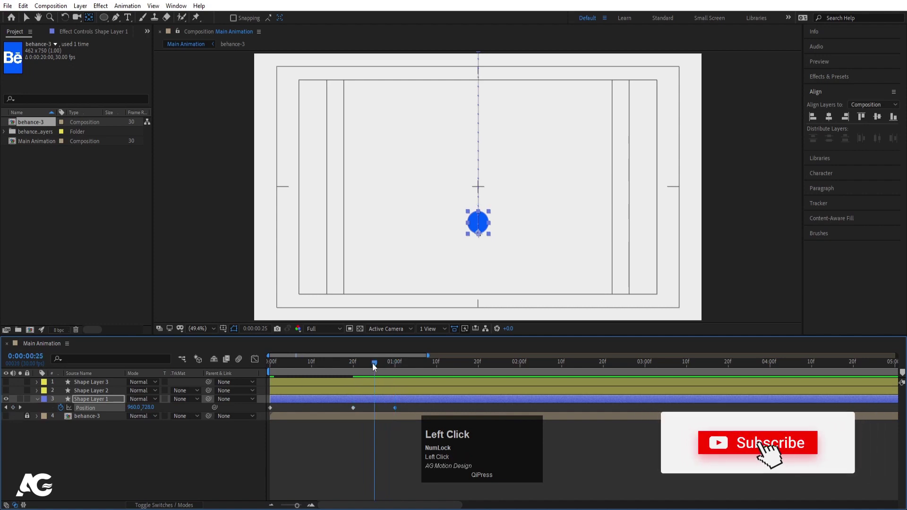
pyautogui.moveTo(147, 408); pyautogui.dragTo(84, 399)
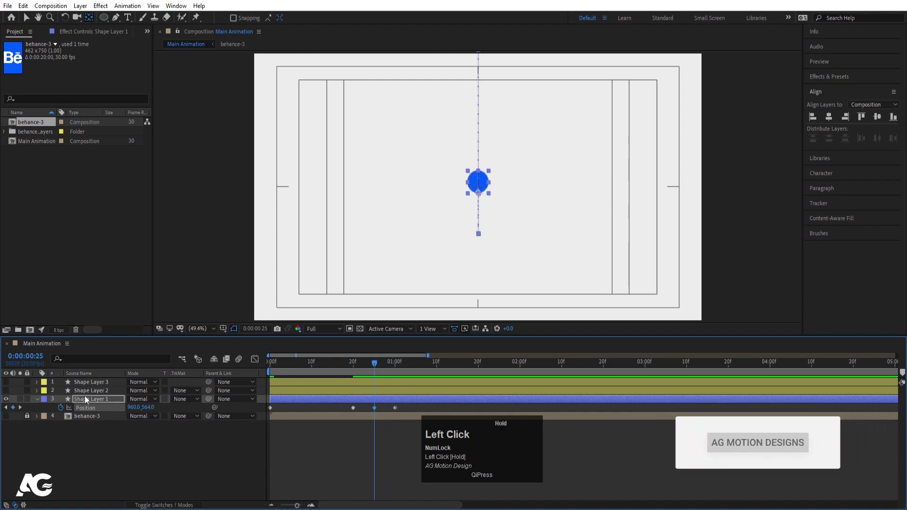
# Step: Apply Easy Ease to the blue circle's Position keyframes and shape its speed graph to peak just before the first landing at frame 20
pyautogui.moveTo(405, 407); pyautogui.dragTo(256, 412)
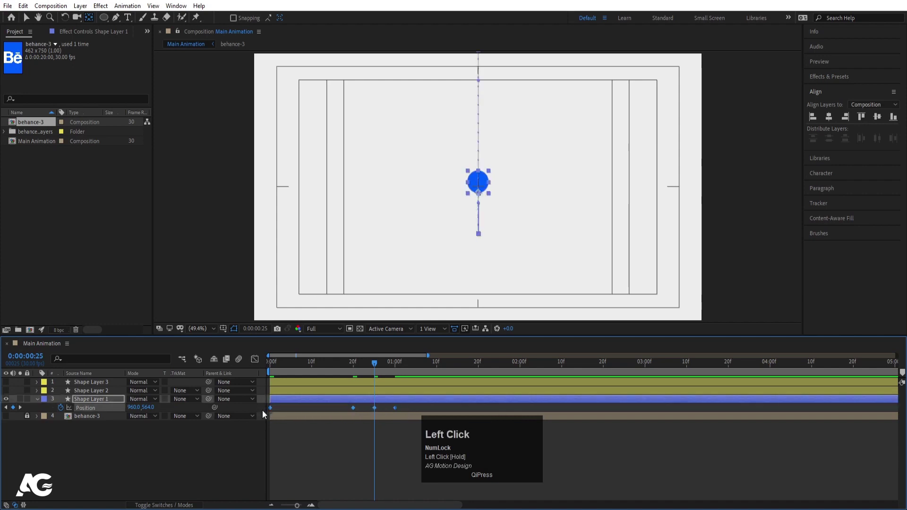
pyautogui.press('F9')
pyautogui.click(254, 359)
pyautogui.moveTo(290, 475); pyautogui.dragTo(354, 482)
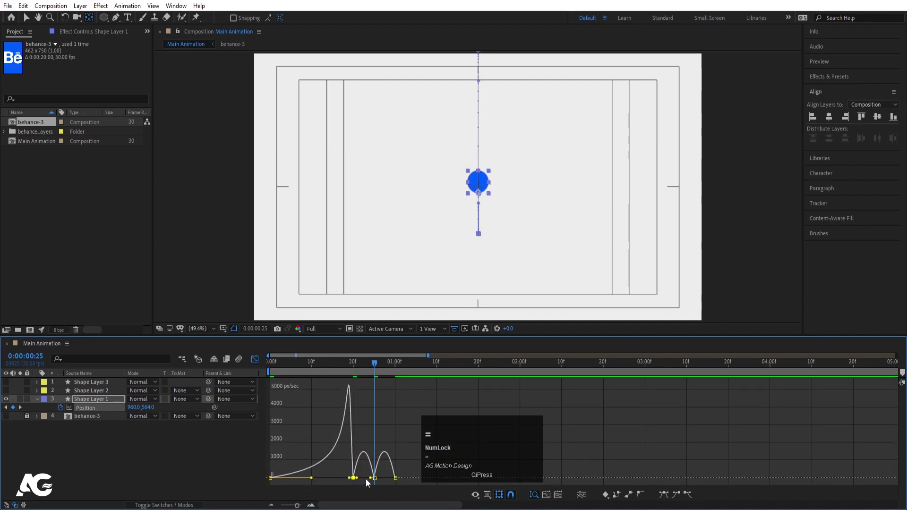
# Step: Shape the bounce's speed curves to ease gently around frame 25 and peak near both landings, then return to the keyframe view
pyautogui.press('=')
pyautogui.click(374, 478)
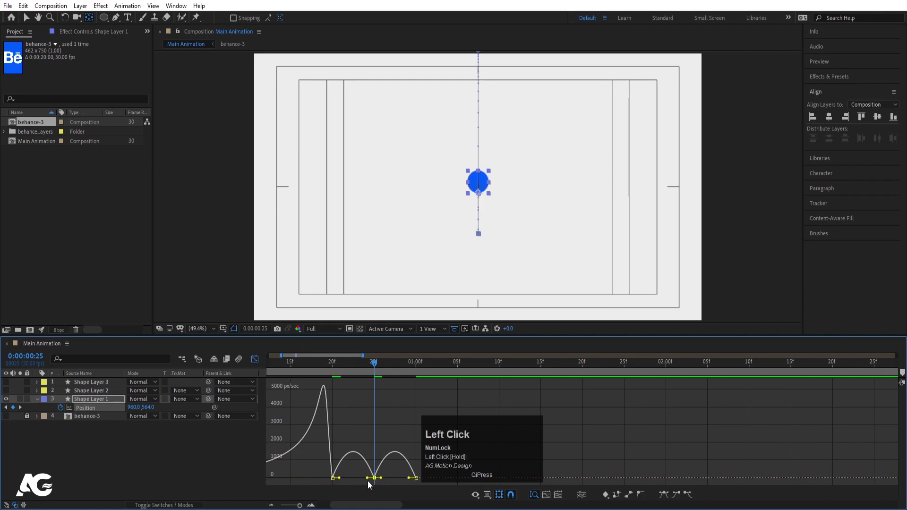
pyautogui.moveTo(367, 478); pyautogui.dragTo(353, 478)
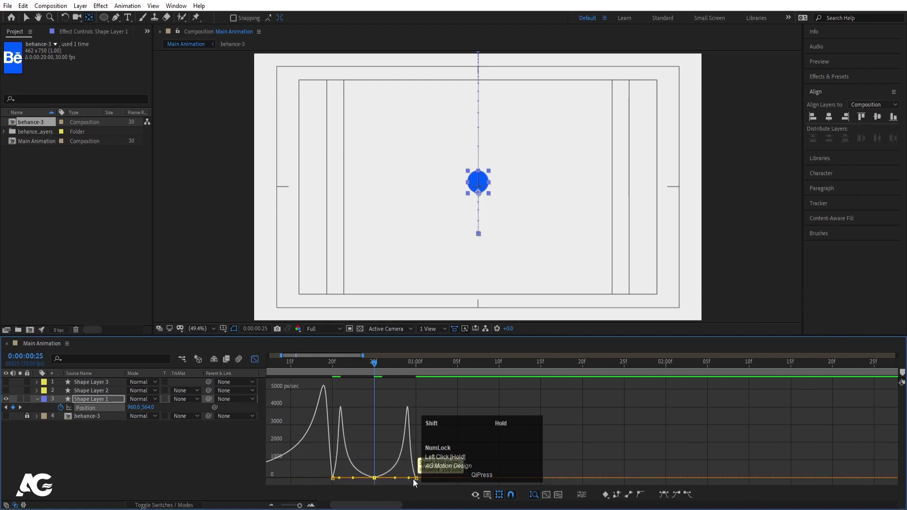
pyautogui.moveTo(273, 362); pyautogui.dragTo(251, 367)
pyautogui.click(255, 359)
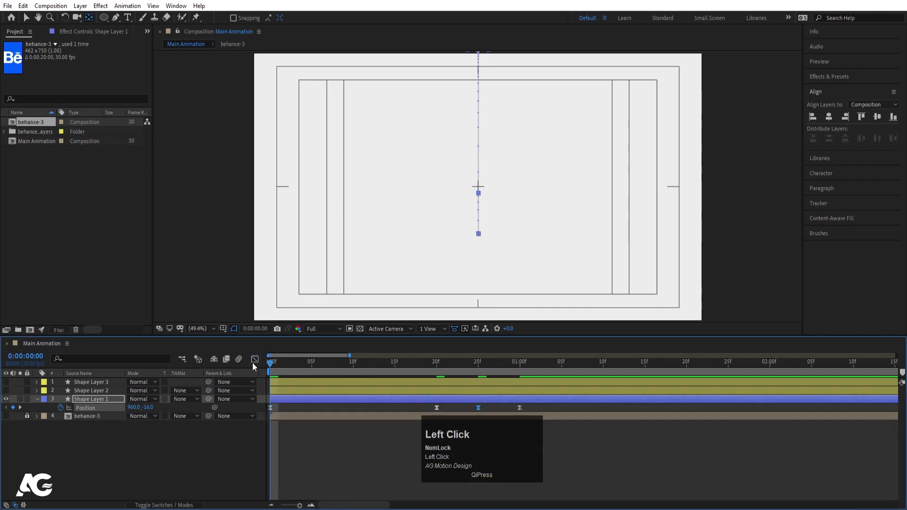
# Step: Preview the blue circle's drop and bounce from the start, then deselect the layer
pyautogui.press(';')
pyautogui.press('-')
pyautogui.press('space')
pyautogui.moveTo(300, 370); pyautogui.dragTo(241, 363)
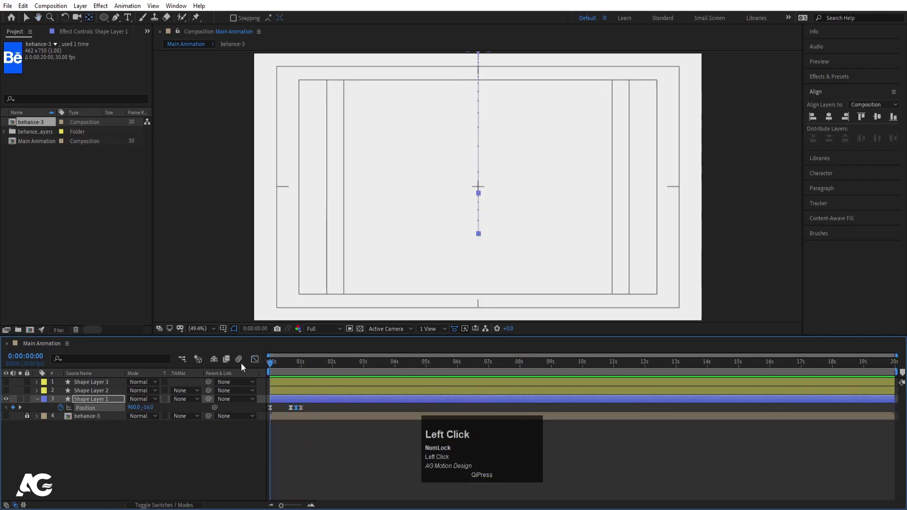
pyautogui.click(454, 443)
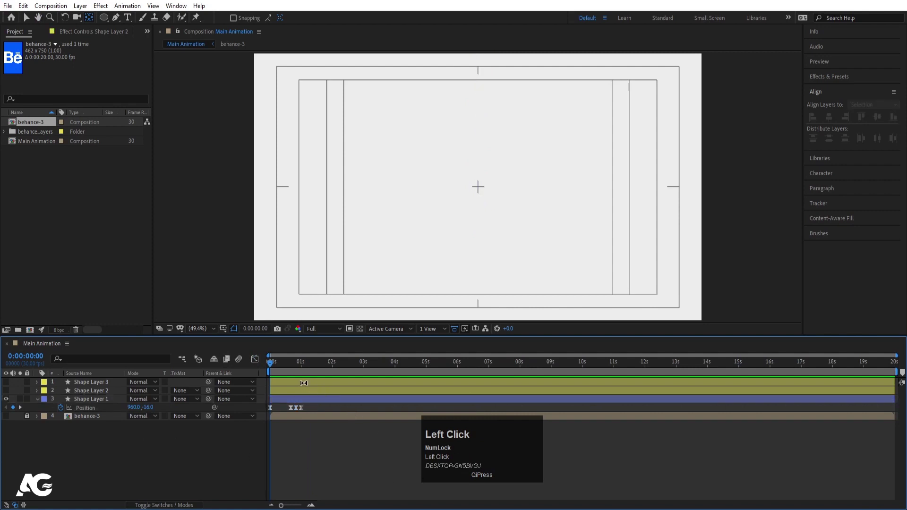
# Step: Make the white circle on Shape Layer 2 visible, select it and play the animation
pyautogui.click(5, 391)
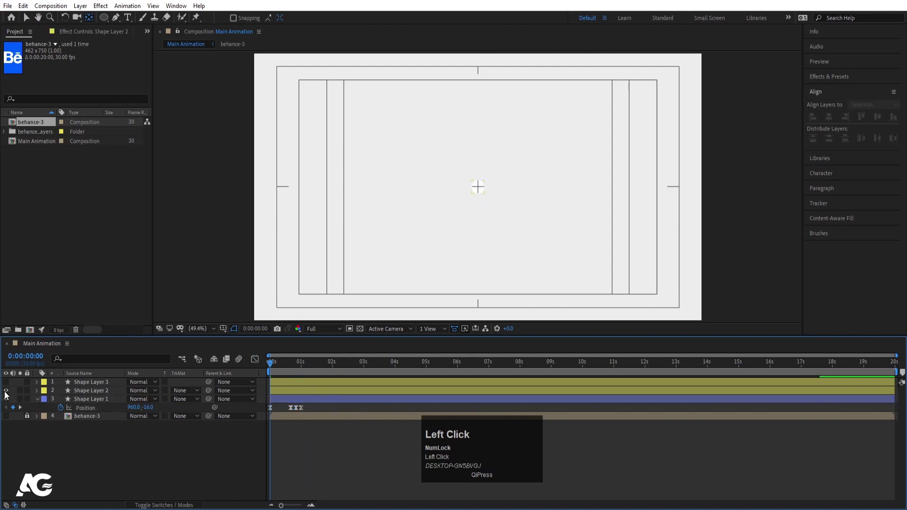
pyautogui.click(78, 392)
pyautogui.press('space')
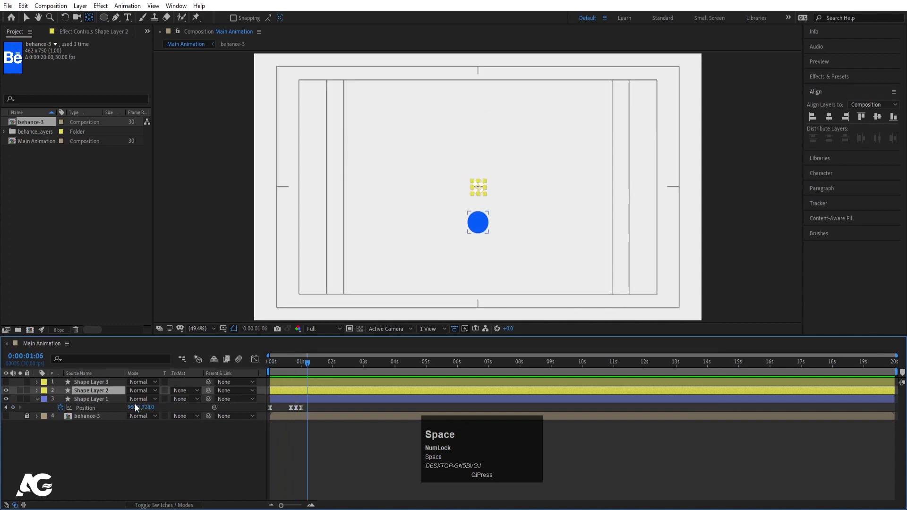
# Step: Change the Main Animation composition's background color to black
pyautogui.hotkey('ctrl', 'k')
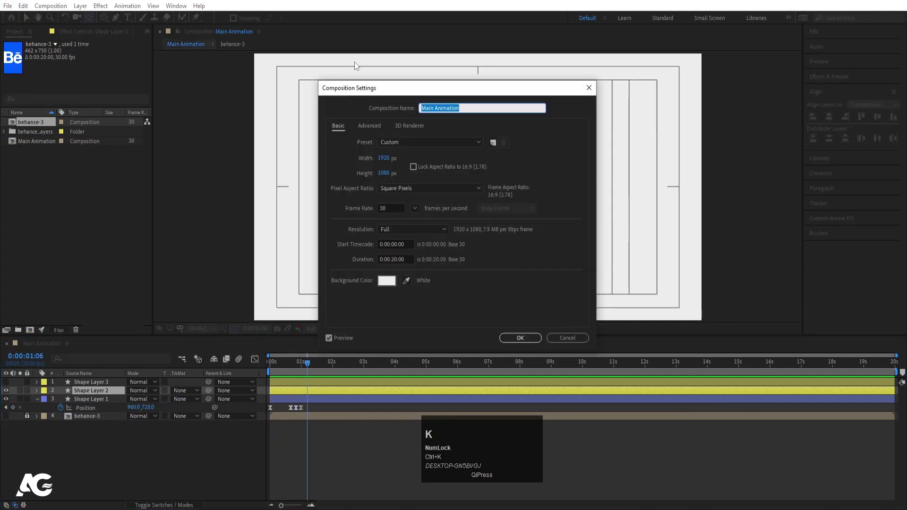
pyautogui.click(386, 280)
pyautogui.click(342, 317)
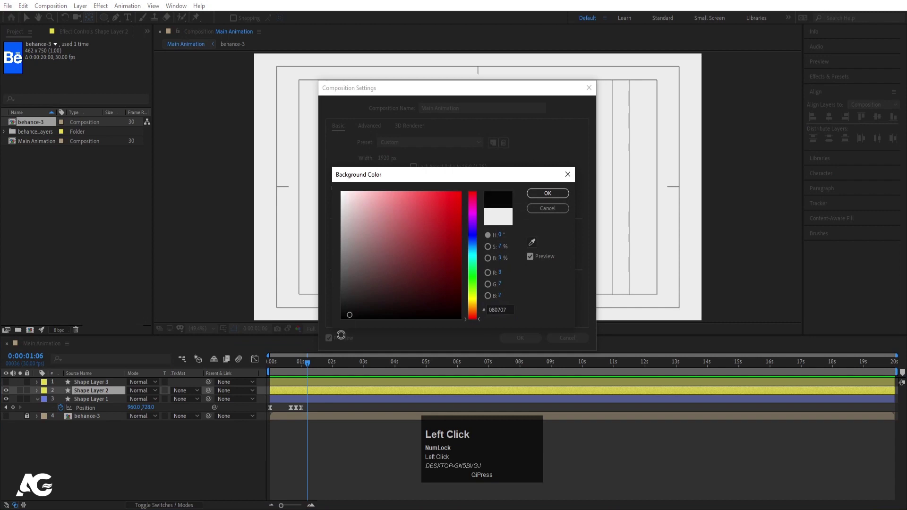
pyautogui.click(547, 193)
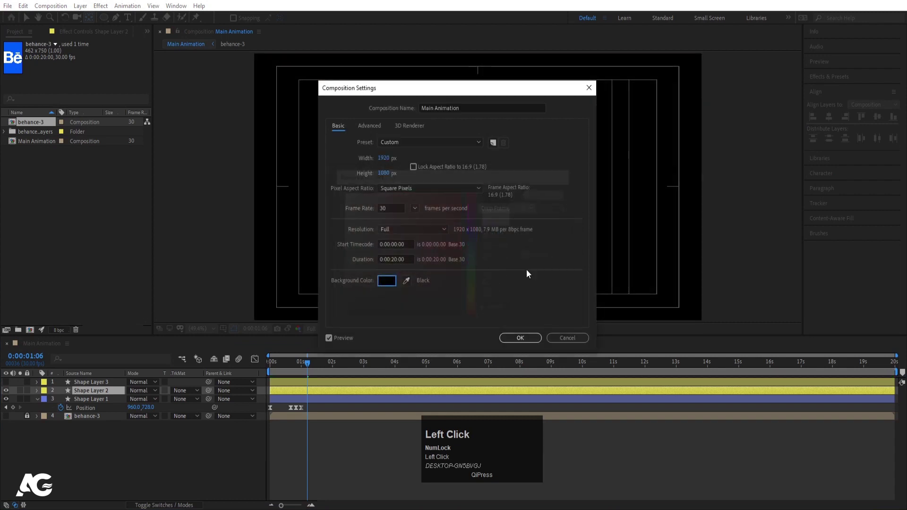
pyautogui.click(520, 337)
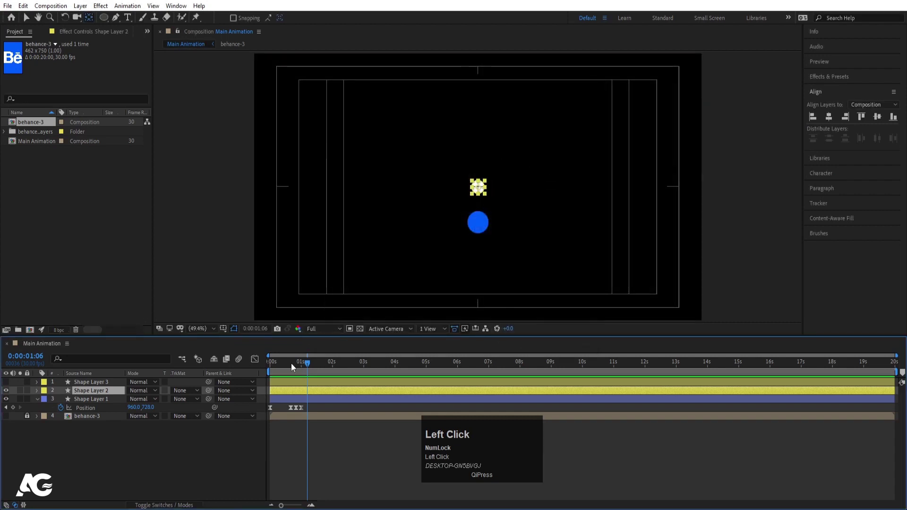
# Step: Move the start of Shape Layer 2 to 0:00:00:25 and add a Position keyframe there
pyautogui.moveTo(291, 362); pyautogui.dragTo(248, 360)
pyautogui.press('space')
pyautogui.press('=')
pyautogui.press('=')
pyautogui.click(90, 392)
pyautogui.press('[')
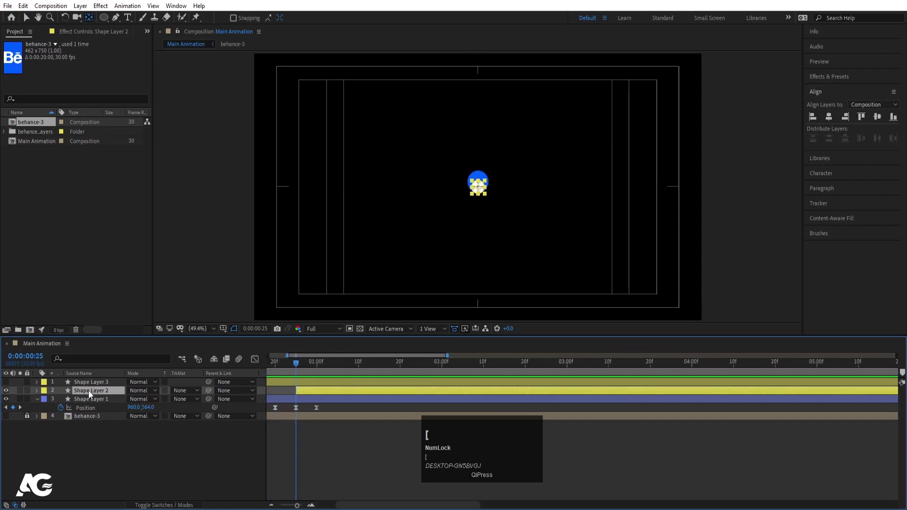
pyautogui.press('p')
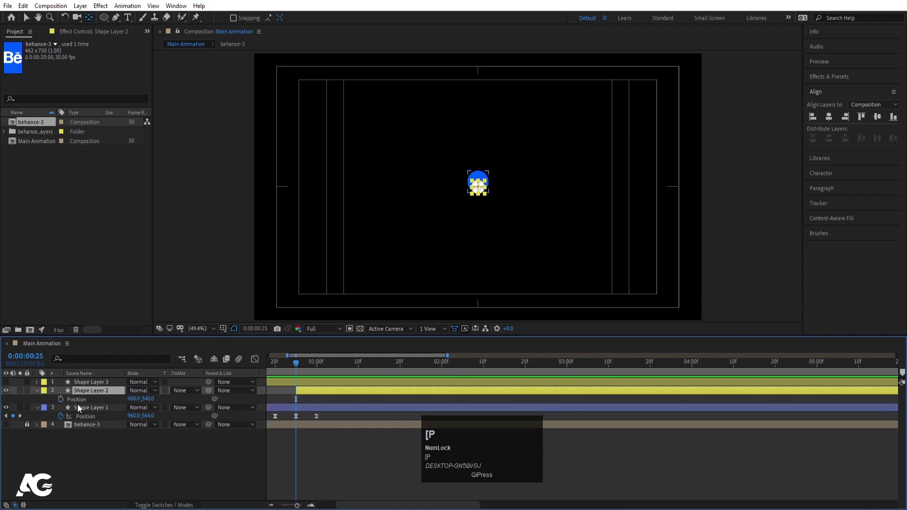
pyautogui.click(61, 399)
# Step: Animate the white circle's Position from 960, -58 at 0:00:00:25 to 960, 611 at 0:00:01:19 and preview the drop
pyautogui.moveTo(316, 358); pyautogui.dragTo(395, 361)
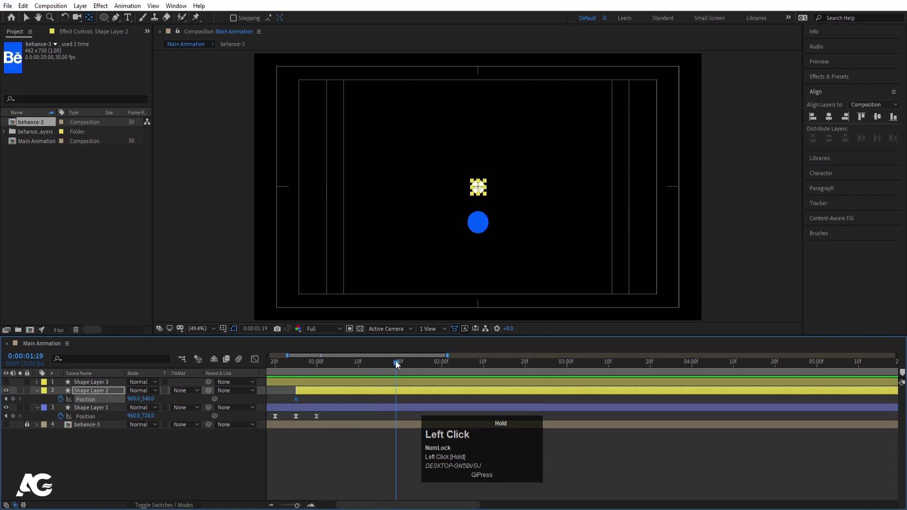
pyautogui.moveTo(147, 400)
pyautogui.mouseDown()
pyautogui.moveTo(177, 405)
pyautogui.moveTo(131, 403)
pyautogui.mouseUp()
pyautogui.click(297, 367)
pyautogui.moveTo(376, 367); pyautogui.dragTo(396, 367)
pyautogui.click(298, 367)
pyautogui.press('space')
pyautogui.press('space')
# Step: Apply Easy Ease to the white circle's Position keyframes and shape the speed graph to peak just before it lands
pyautogui.moveTo(291, 398); pyautogui.dragTo(404, 398)
pyautogui.press('F9')
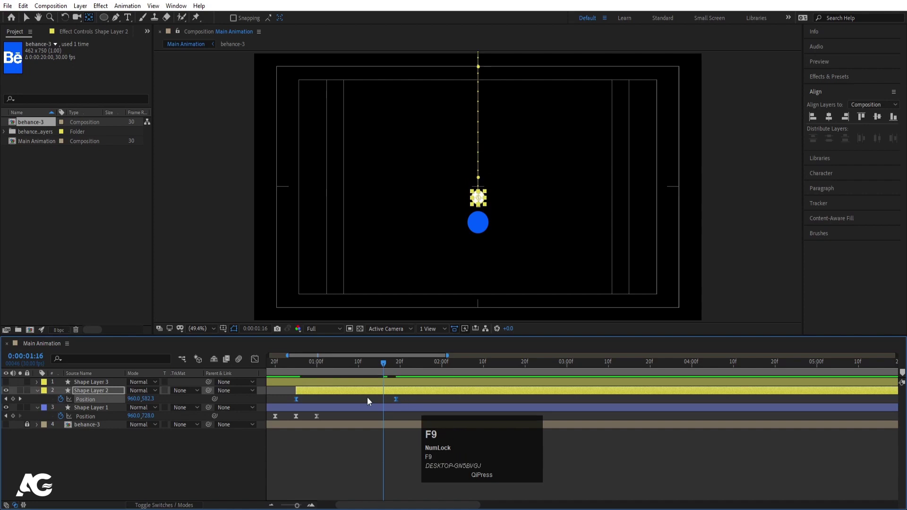
pyautogui.click(255, 360)
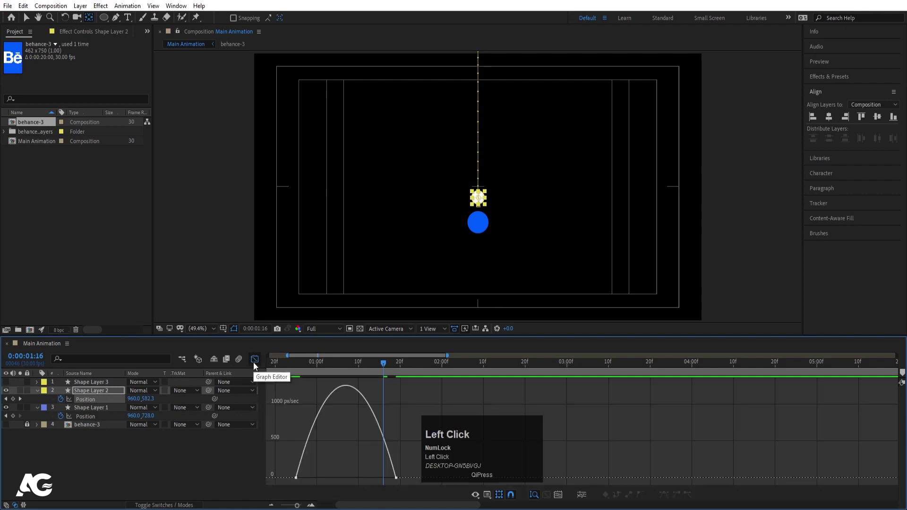
pyautogui.moveTo(324, 447); pyautogui.dragTo(384, 480)
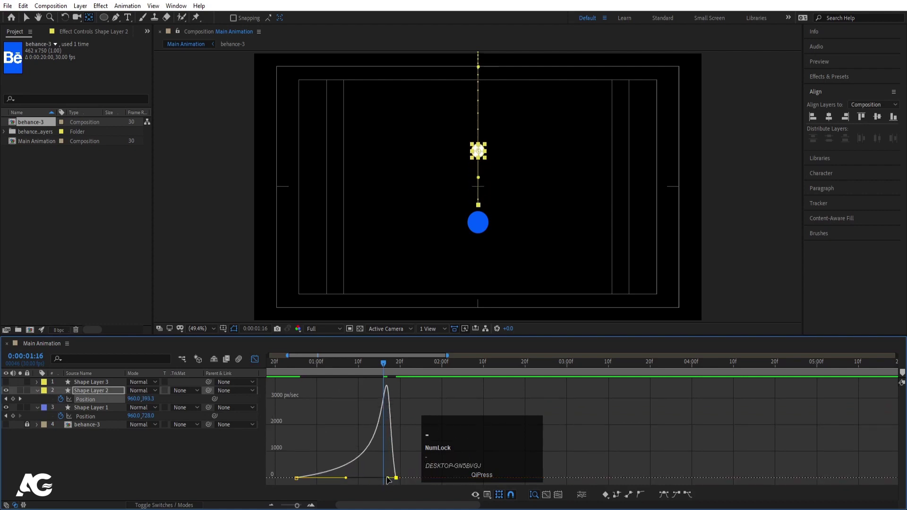
# Step: Preview both falling circles from the start and switch back to the keyframe view
pyautogui.moveTo(297, 505); pyautogui.dragTo(283, 505)
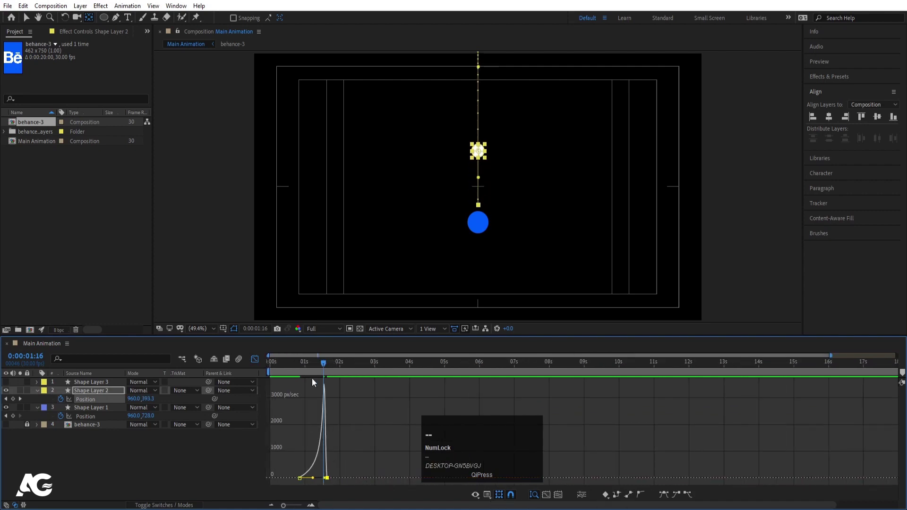
pyautogui.click(301, 365)
pyautogui.press('space')
pyautogui.press('space')
pyautogui.click(254, 359)
pyautogui.press('space')
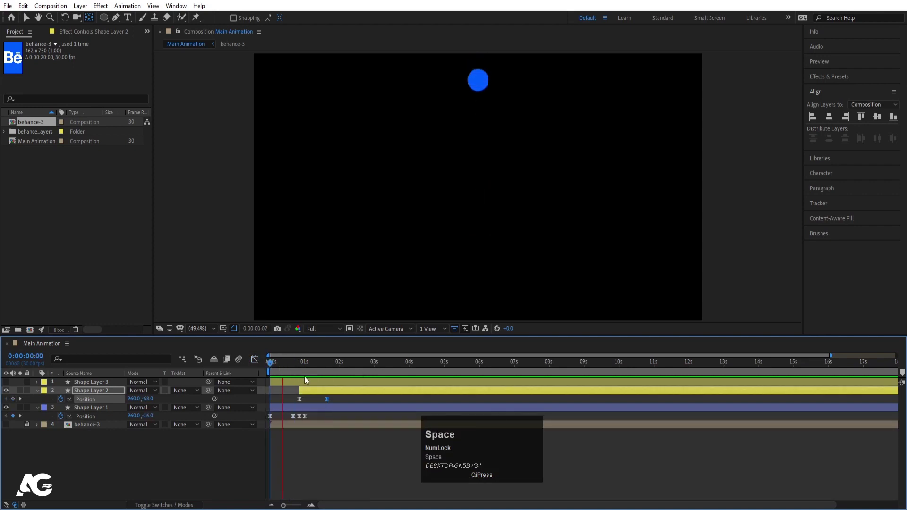
# Step: Shift Shape Layer 2 earlier so its last Position keyframe falls at 0:00:01:10, and replay the animation
pyautogui.scroll(3, 319, 400)
pyautogui.click(335, 391)
pyautogui.press('v')
pyautogui.moveTo(335, 391); pyautogui.dragTo(322, 389)
pyautogui.press('space')
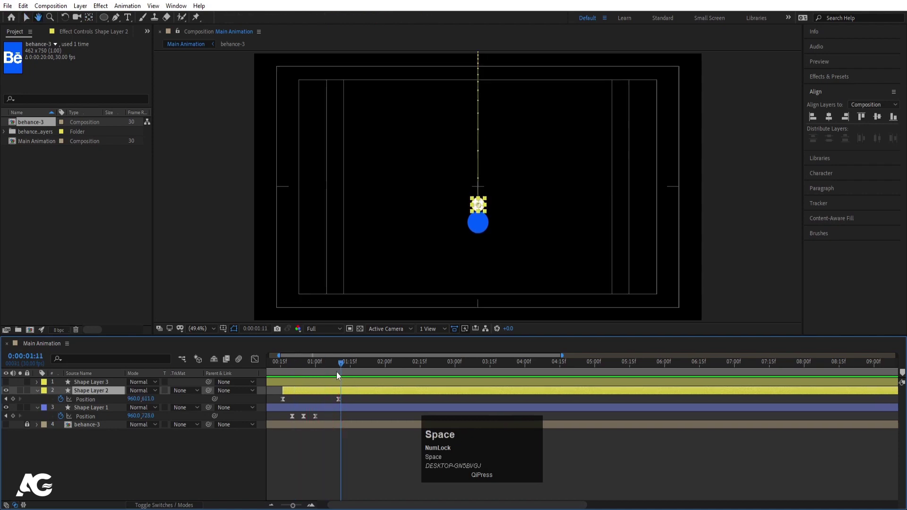
pyautogui.click(288, 362)
pyautogui.press('space')
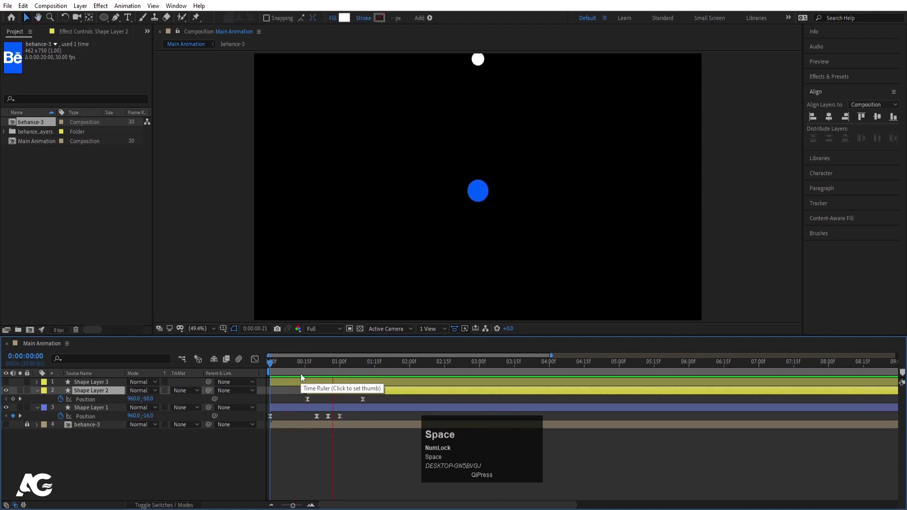
# Step: Add Scale keyframes to the blue circle at 0:00:01:10 and 0:00:01:23, setting the second to 209%
pyautogui.click(359, 362)
pyautogui.click(362, 362)
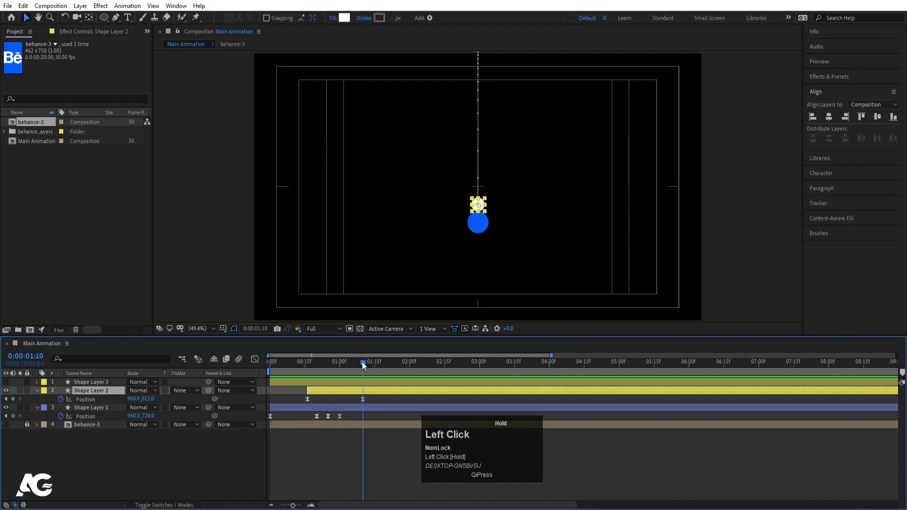
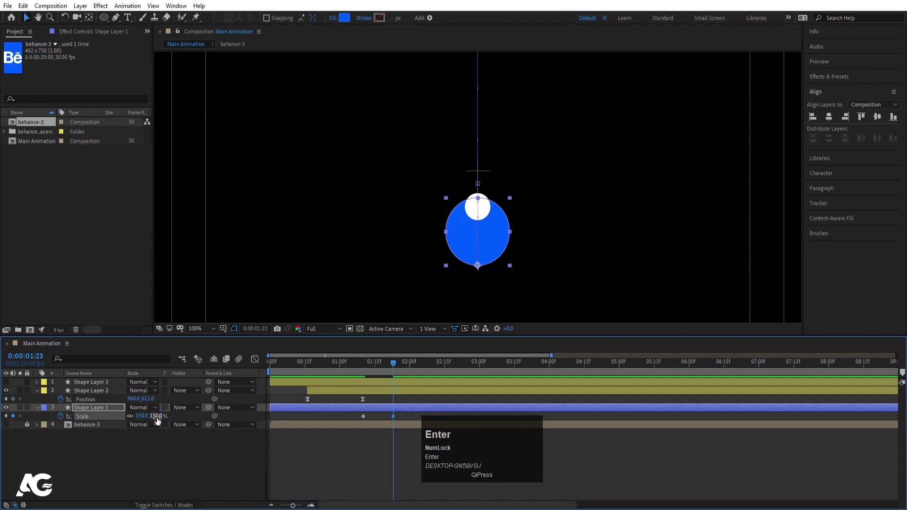
pyautogui.moveTo(145, 418)
pyautogui.mouseDown()
pyautogui.moveTo(172, 419)
pyautogui.moveTo(149, 416)
pyautogui.mouseUp()
pyautogui.scroll(4, 458, 191)
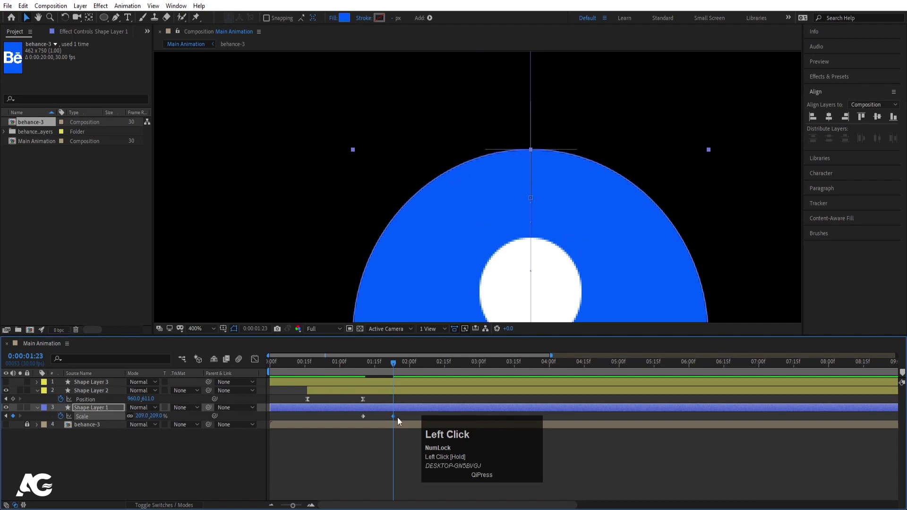
# Step: Apply Easy Ease to the blue circle's Scale keyframes and shape the speed graph to peak early and slow gradually to the end
pyautogui.moveTo(355, 414); pyautogui.dragTo(400, 418)
pyautogui.press('F9')
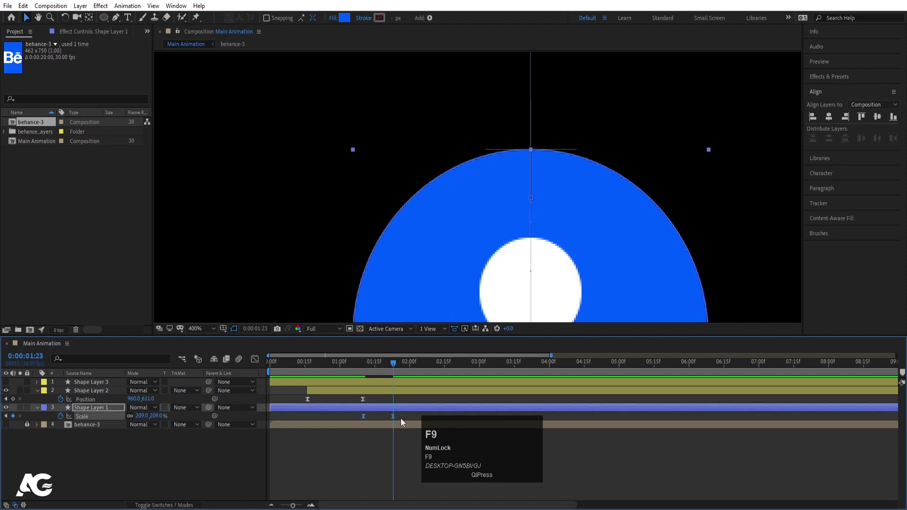
pyautogui.click(254, 359)
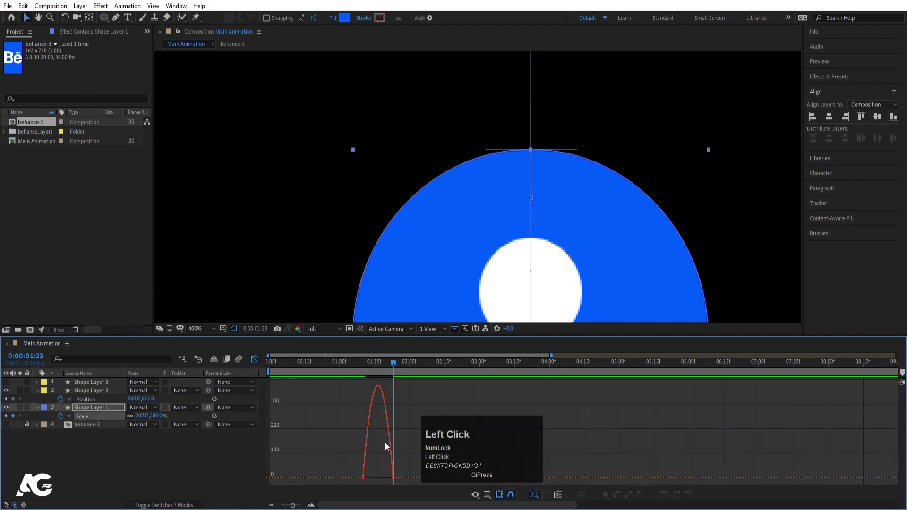
pyautogui.click(393, 477)
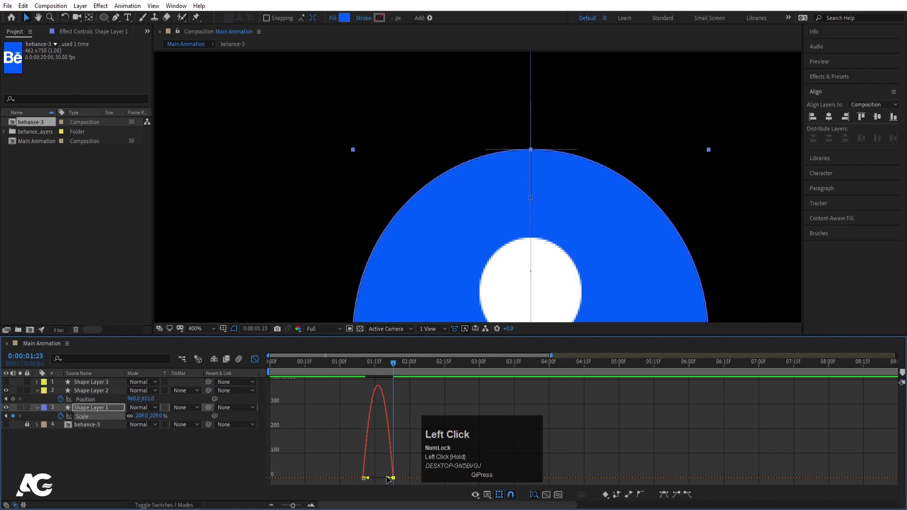
pyautogui.moveTo(386, 479); pyautogui.dragTo(377, 480)
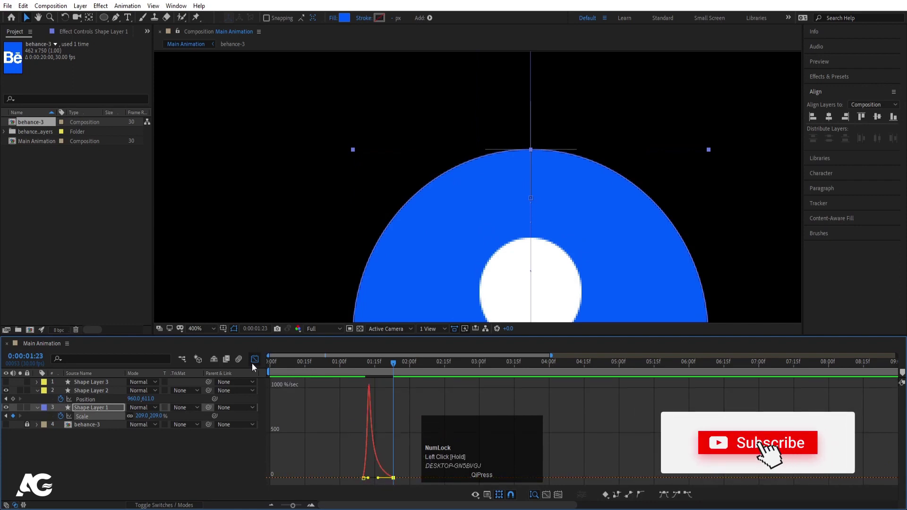
pyautogui.click(253, 360)
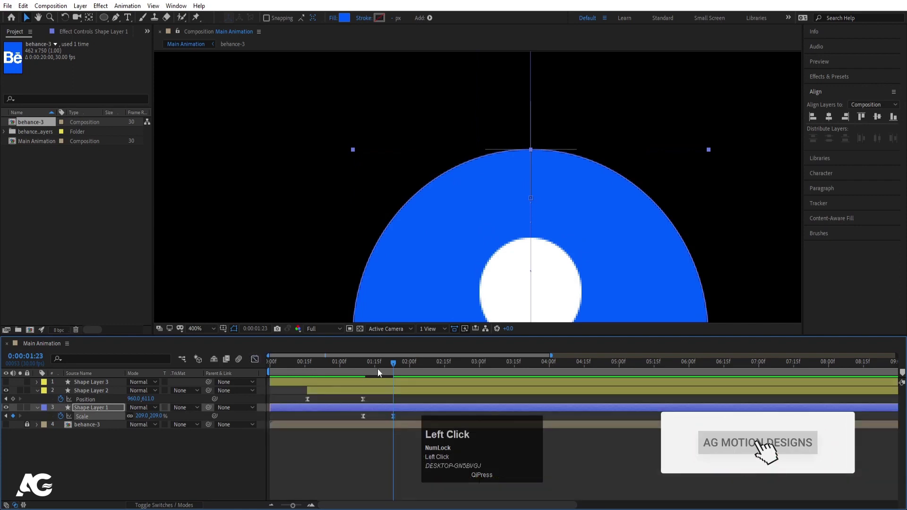
# Step: Fit the whole composition in view and preview the white circle landing and the blue circle growing from the start
pyautogui.click(355, 362)
pyautogui.click(198, 327)
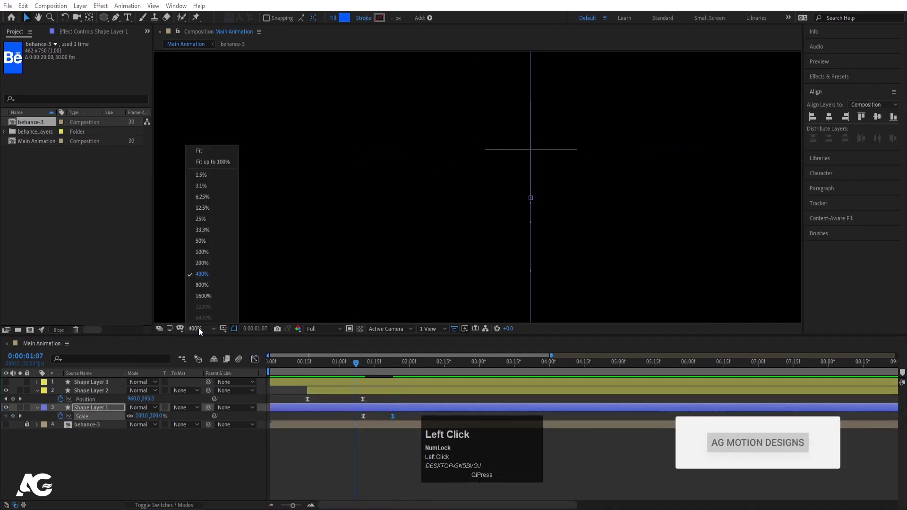
pyautogui.click(210, 158)
pyautogui.press('space')
pyautogui.press('space')
pyautogui.click(270, 362)
pyautogui.press('space')
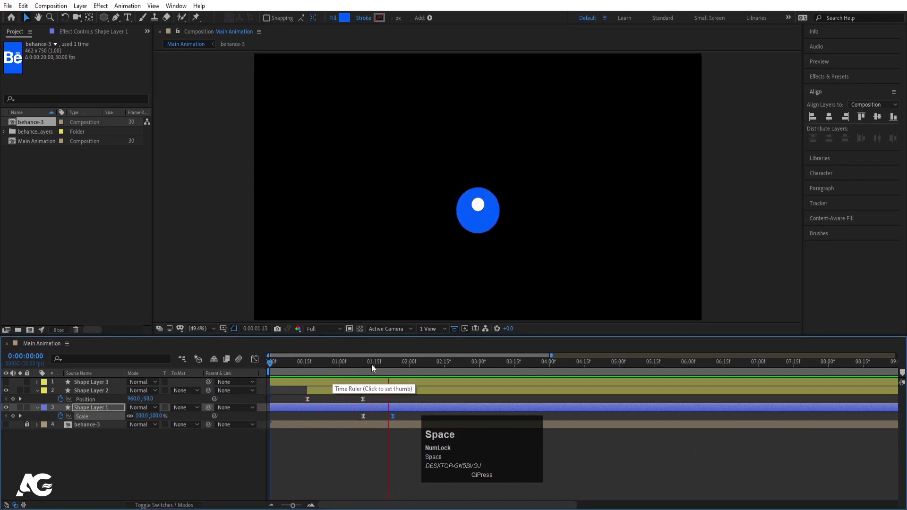
pyautogui.click(386, 375)
# Step: Raise Shape Layer 2 high above the blue circle with a Position keyframe at 0:00:01:17
pyautogui.click(364, 361)
pyautogui.click(369, 390)
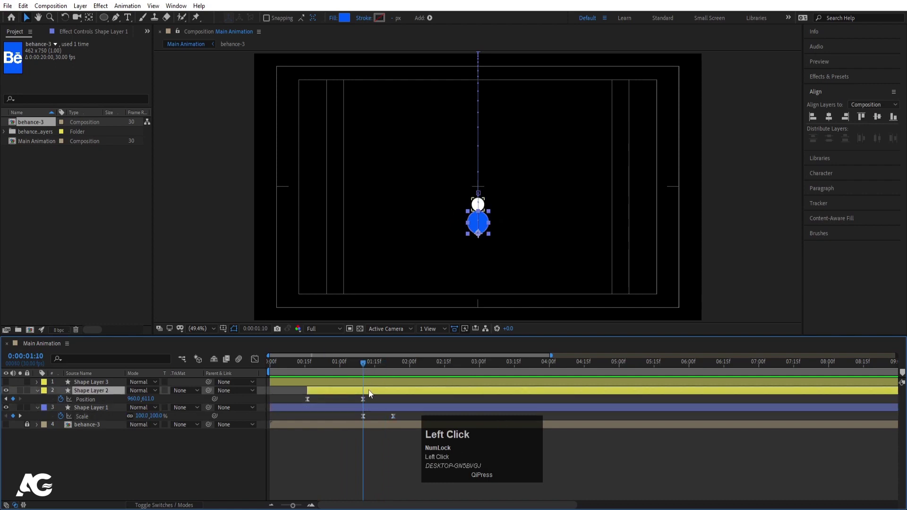
pyautogui.moveTo(364, 362); pyautogui.dragTo(378, 366)
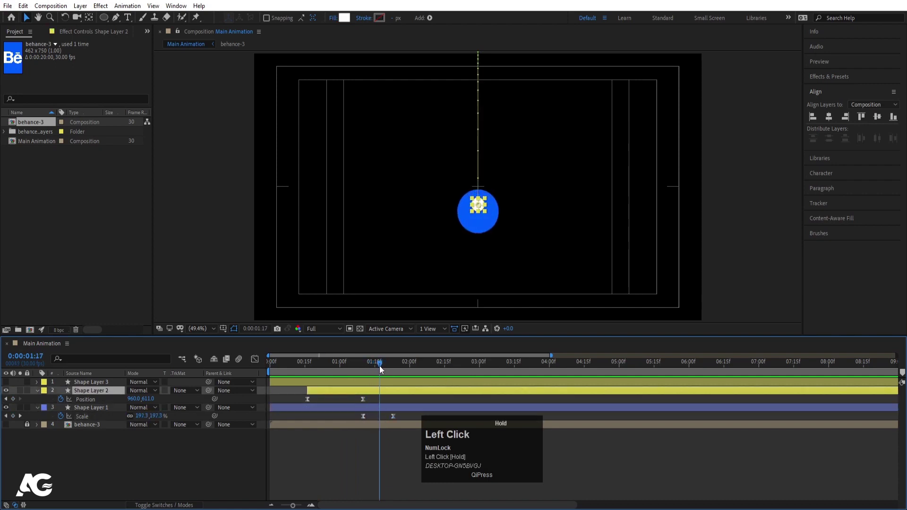
pyautogui.moveTo(147, 399); pyautogui.dragTo(11, 372)
# Step: Lower Shape Layer 2 at 0:00:01:24 until it rests exactly on top of the enlarged blue circle, at Y 512.8
pyautogui.moveTo(371, 362); pyautogui.dragTo(394, 362)
pyautogui.moveTo(146, 399); pyautogui.dragTo(266, 416)
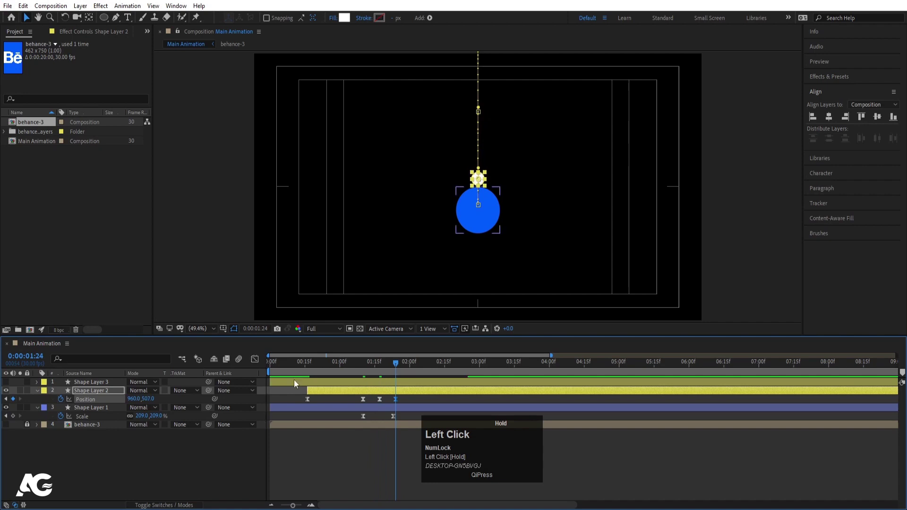
pyautogui.keyDown('alt'); pyautogui.scroll(6, 501, 174); pyautogui.keyUp('alt')
pyautogui.moveTo(463, 198); pyautogui.dragTo(461, 216)
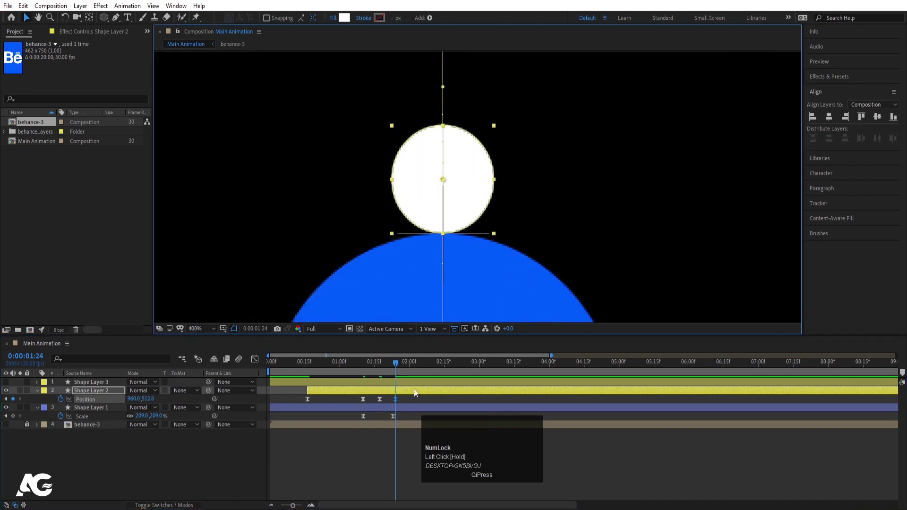
# Step: Preview the white circle's bounce on the growing blue circle
pyautogui.click(380, 375)
pyautogui.scroll(-2, 422, 259)
pyautogui.press('space')
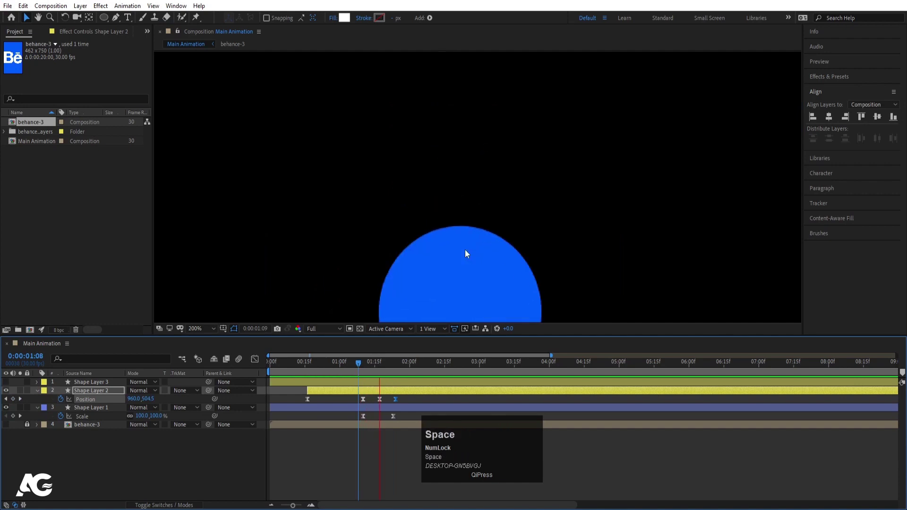
pyautogui.scroll(-2, 465, 254)
pyautogui.click(309, 368)
pyautogui.press('space')
pyautogui.press('space')
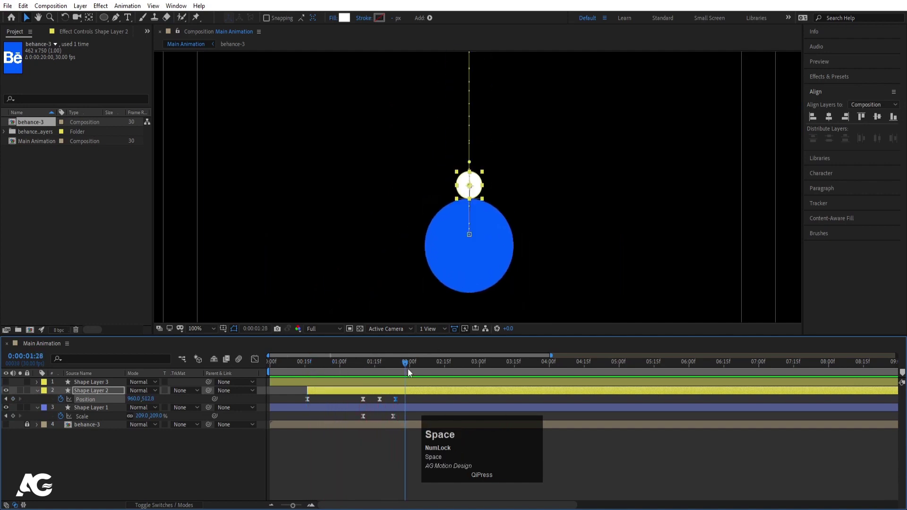
# Step: Spread Shape Layer 2's bounce keyframes to 0:00:01:20 and 0:00:02:00, and shape their speed graph to slow gradually at the top of the bounce
pyautogui.moveTo(357, 399); pyautogui.dragTo(409, 398)
pyautogui.click(254, 357)
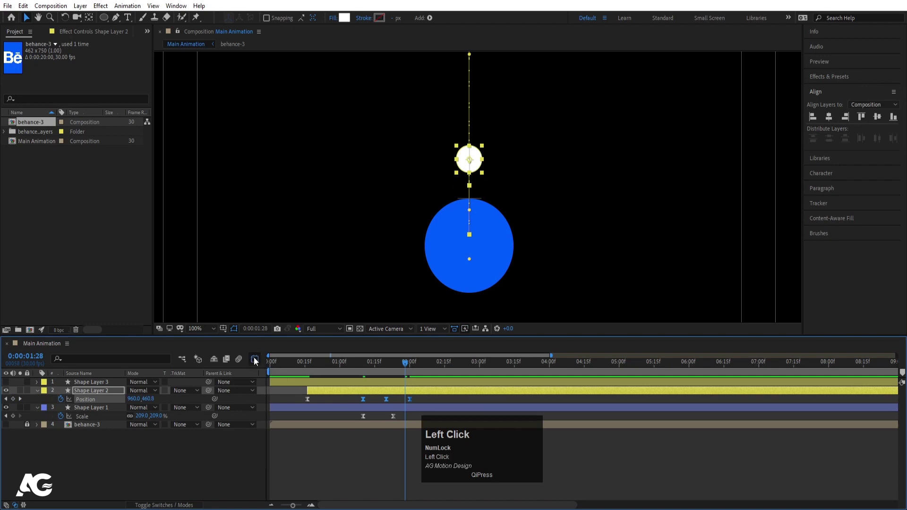
pyautogui.press('=')
pyautogui.moveTo(348, 469); pyautogui.dragTo(437, 486)
pyautogui.press('F9')
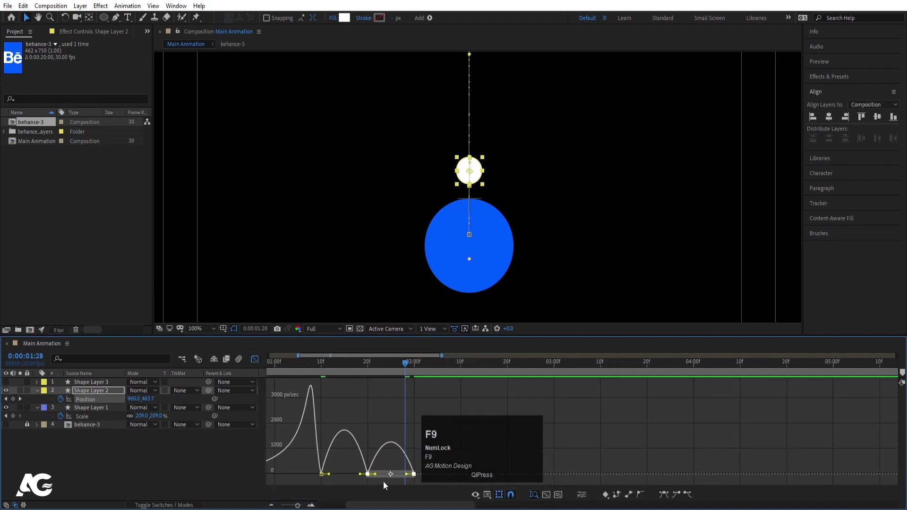
pyautogui.click(483, 452)
pyautogui.moveTo(356, 464); pyautogui.dragTo(401, 481)
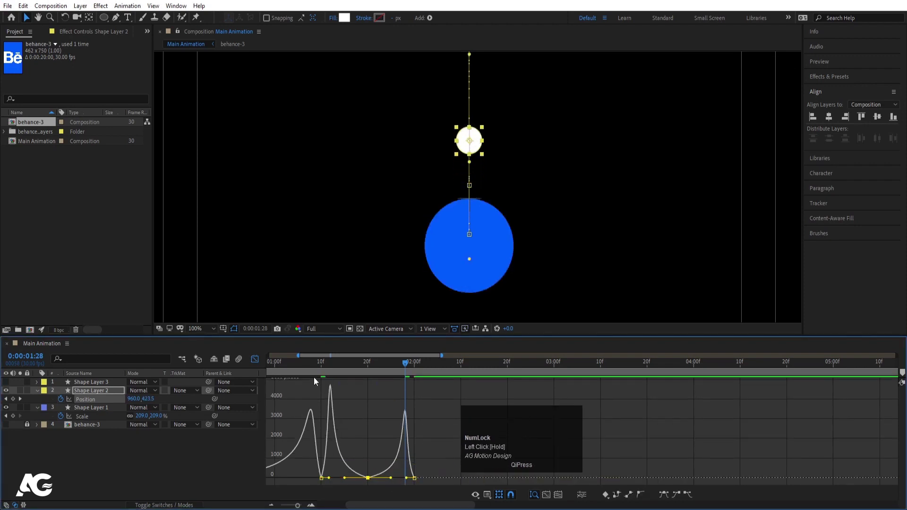
# Step: Fit the composition in view, return to the keyframe view and preview the retimed bounce from the start
pyautogui.click(294, 364)
pyautogui.click(200, 328)
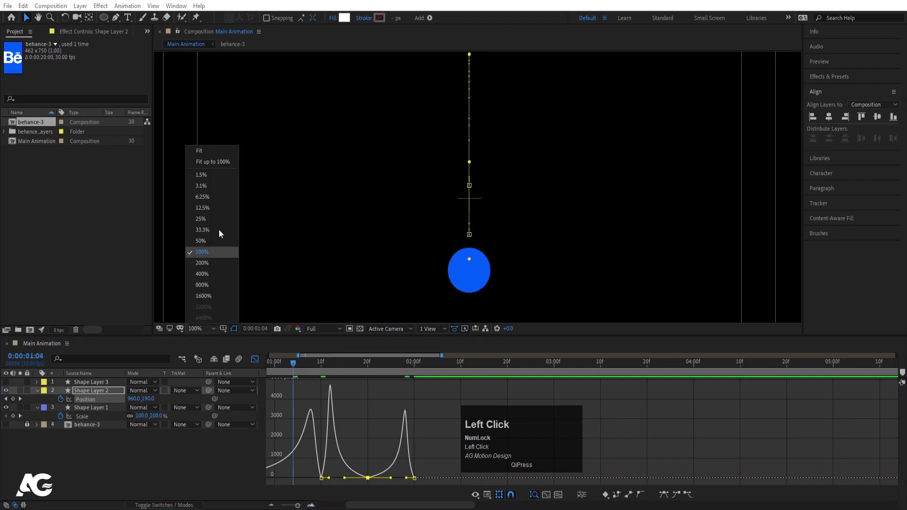
pyautogui.click(203, 162)
pyautogui.click(255, 359)
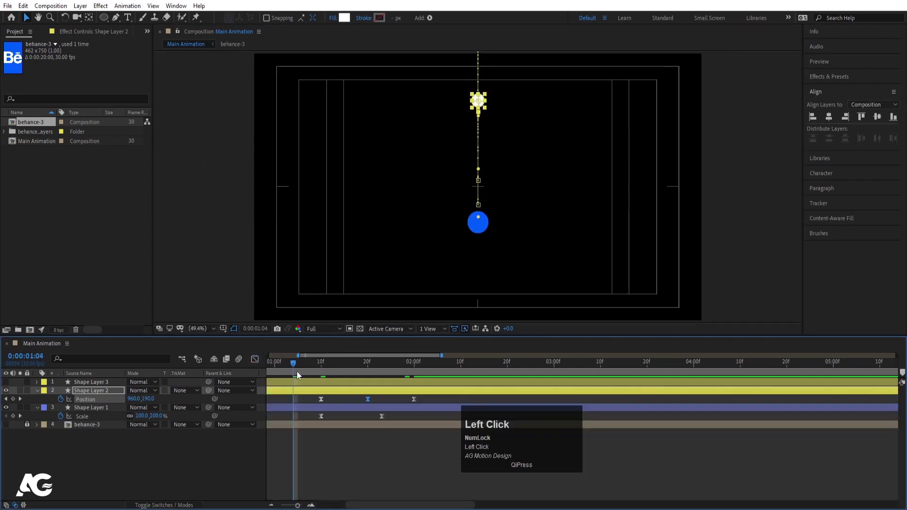
pyautogui.click(271, 362)
pyautogui.press('space')
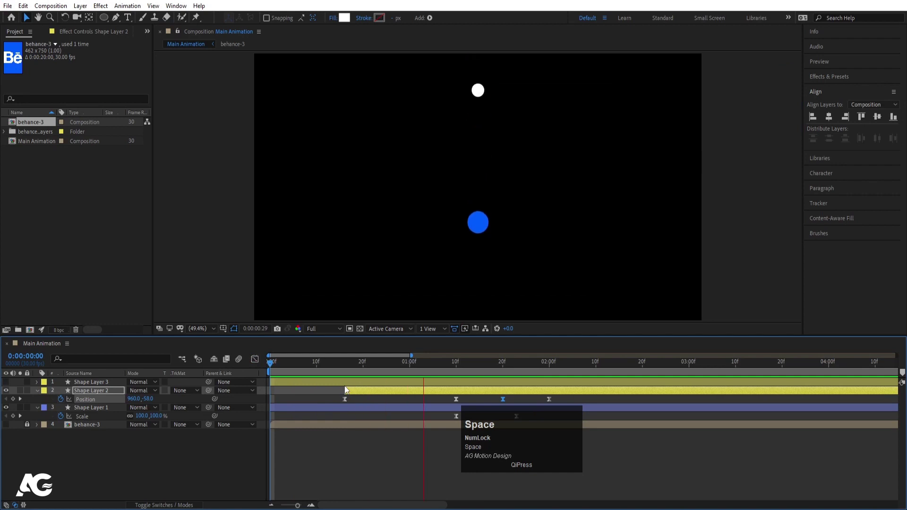
pyautogui.press('space')
pyautogui.click(617, 422)
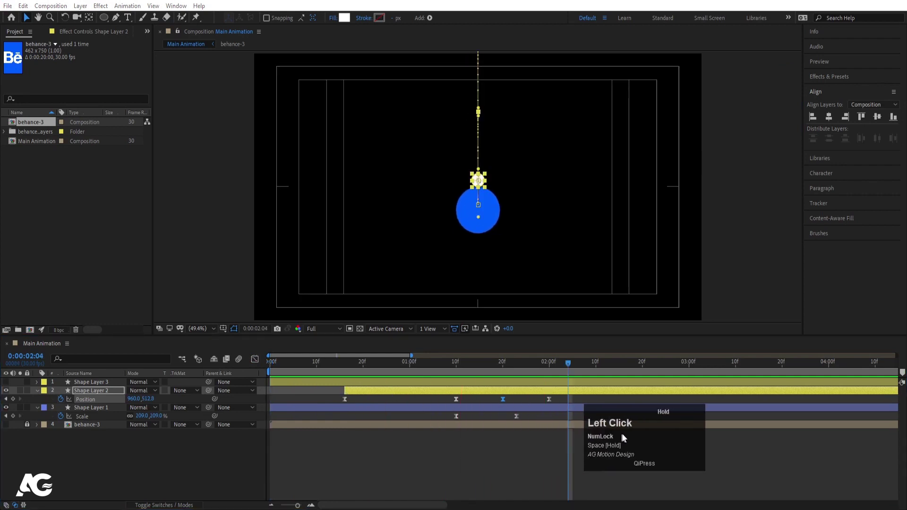
# Step: Show Shape Layer 3, start it at 0:00:01:10 and add a Position keyframe there
pyautogui.moveTo(478, 366); pyautogui.dragTo(459, 380)
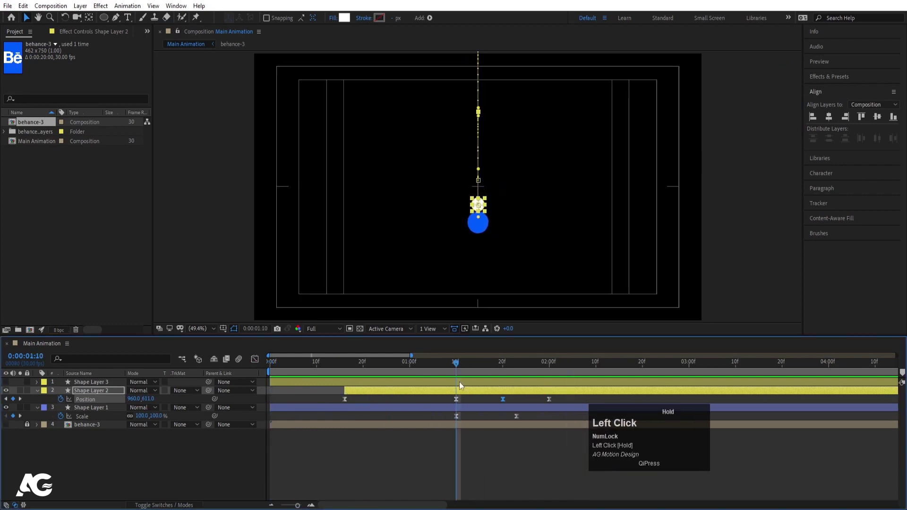
pyautogui.click(457, 383)
pyautogui.click(6, 382)
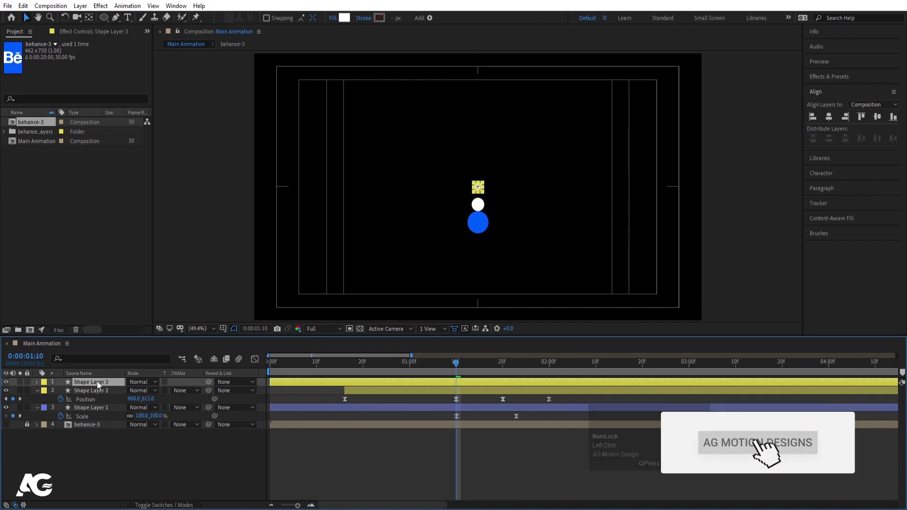
pyautogui.press('[')
pyautogui.press('p')
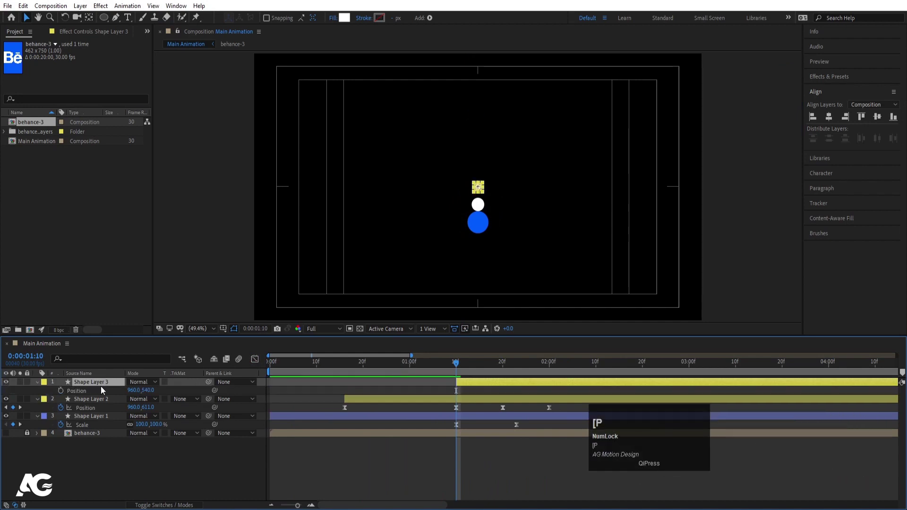
pyautogui.click(59, 391)
# Step: Add a Position keyframe for Shape Layer 3 at 0:00:02:10 that places it on top of the larger white circle, at Y 467
pyautogui.moveTo(566, 362); pyautogui.dragTo(595, 372)
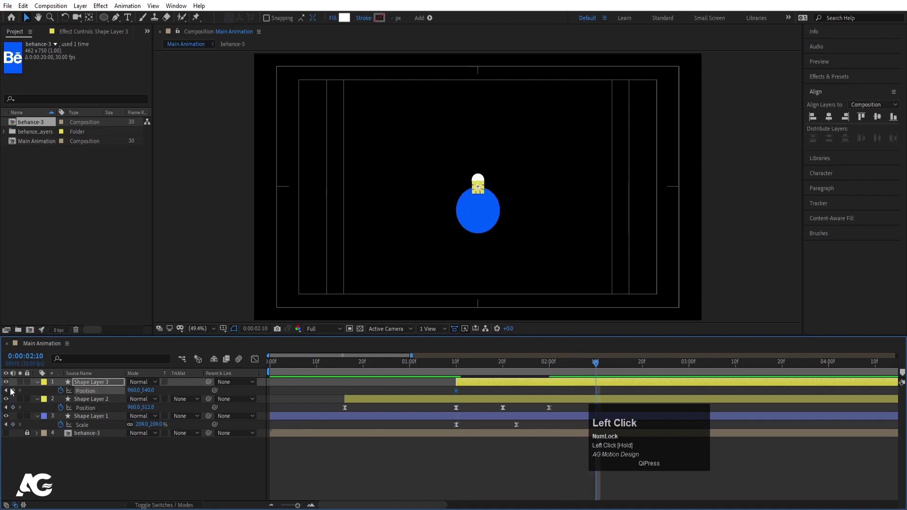
pyautogui.scroll(4, 449, 182)
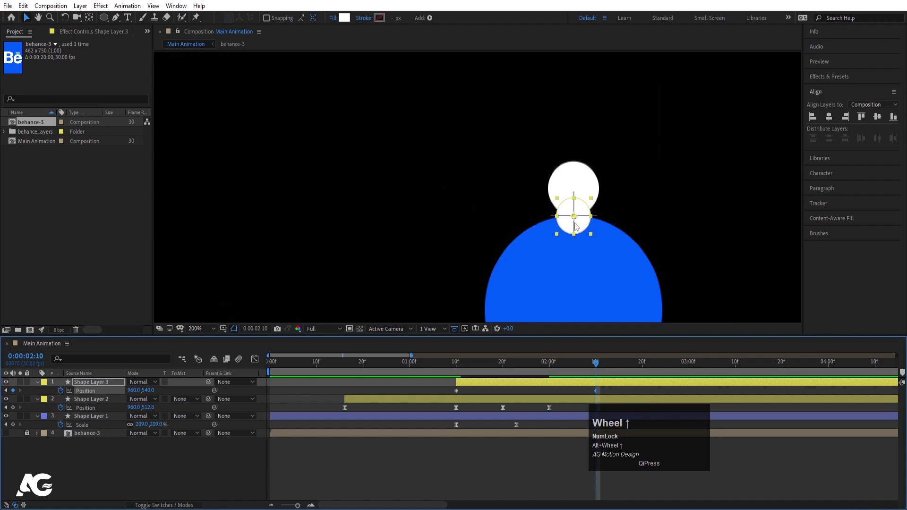
pyautogui.moveTo(580, 221); pyautogui.dragTo(572, 171)
# Step: Move Shape Layer 3 at 0:00:01:10 straight up to the frame's upper edge, at about Y -3
pyautogui.click(457, 373)
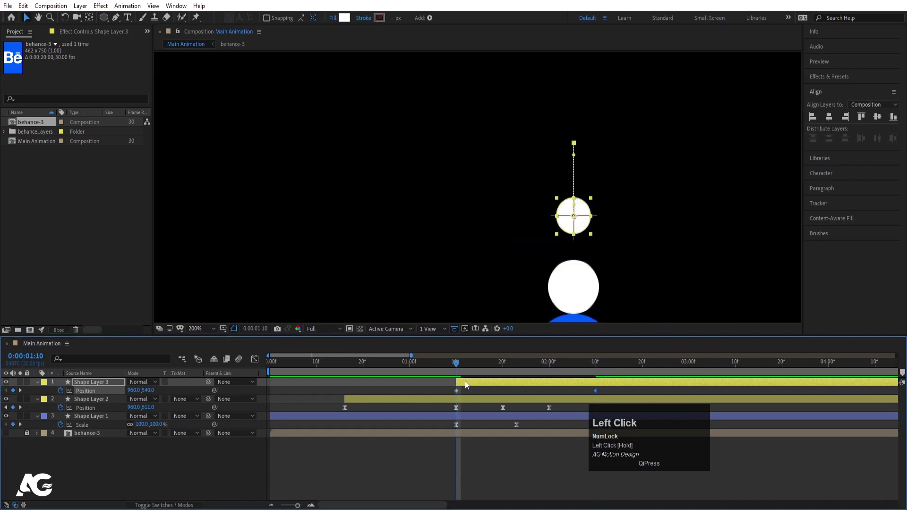
pyautogui.scroll(-2, 553, 223)
pyautogui.moveTo(530, 208); pyautogui.dragTo(533, 127)
pyautogui.scroll(-2, 534, 125)
pyautogui.moveTo(501, 153); pyautogui.dragTo(496, 67)
# Step: Apply Easy Ease to both Position keyframes of Shape Layer 3 and adjust their speed graph
pyautogui.moveTo(449, 387); pyautogui.dragTo(636, 398)
pyautogui.press('F9')
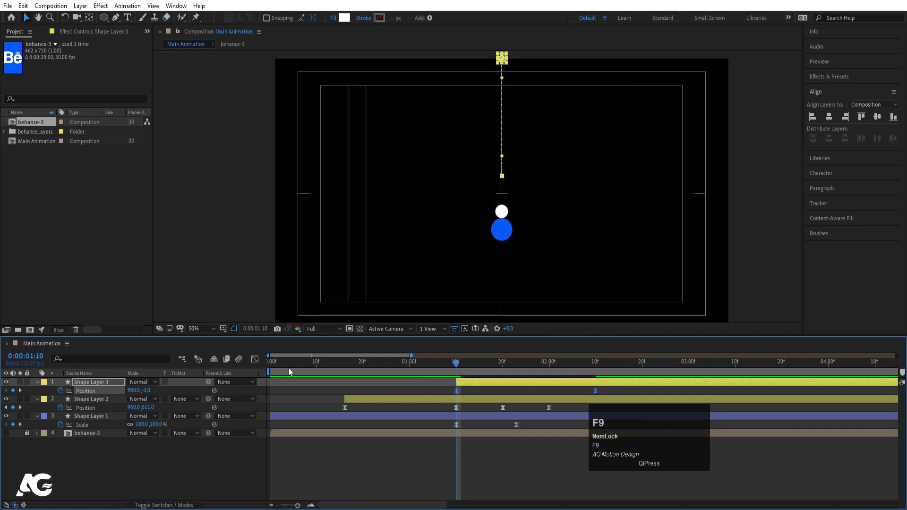
pyautogui.click(255, 361)
pyautogui.moveTo(441, 454); pyautogui.dragTo(584, 478)
pyautogui.click(255, 360)
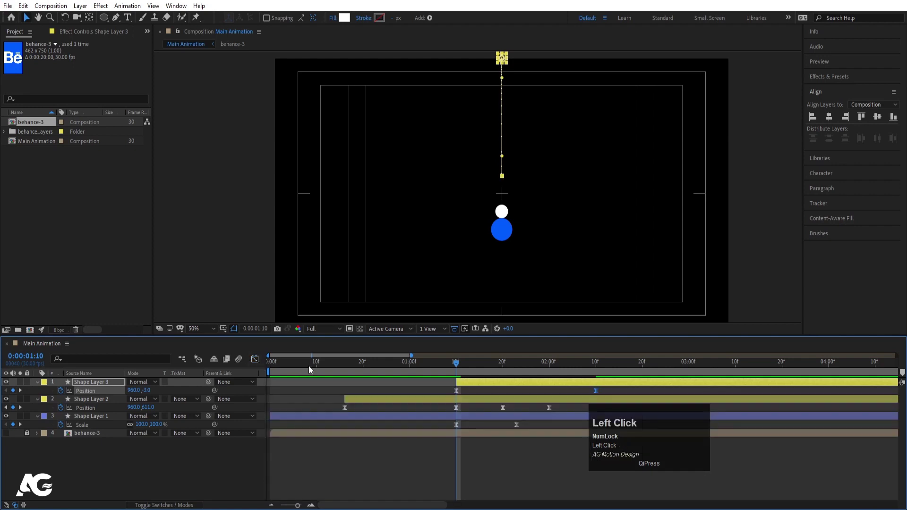
# Step: Preview the second white circle's fall from the start and replay the section from 0:00:01:10
pyautogui.click(271, 361)
pyautogui.press('space')
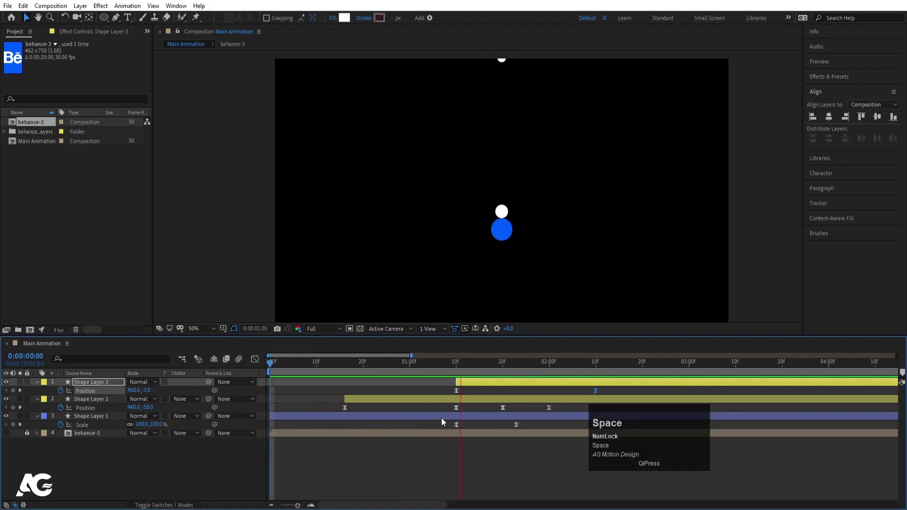
pyautogui.press('space')
pyautogui.click(547, 361)
pyautogui.press('space')
pyautogui.press('space')
pyautogui.moveTo(543, 362); pyautogui.dragTo(456, 364)
pyautogui.press('space')
pyautogui.press('space')
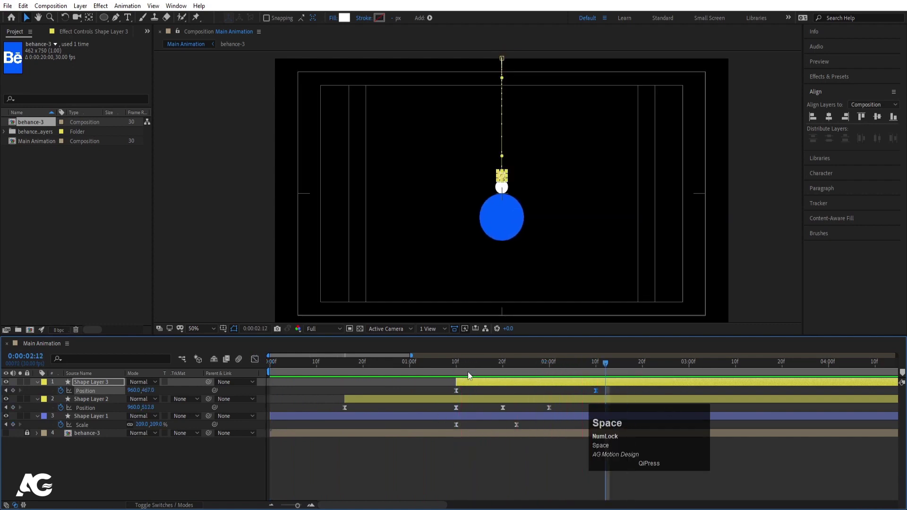
# Step: Set Shape Layer 3's Position at 0:00:01:10 to Y -77 and shift its last Position keyframe to 0:00:02:02
pyautogui.click(457, 370)
pyautogui.moveTo(150, 393); pyautogui.dragTo(129, 389)
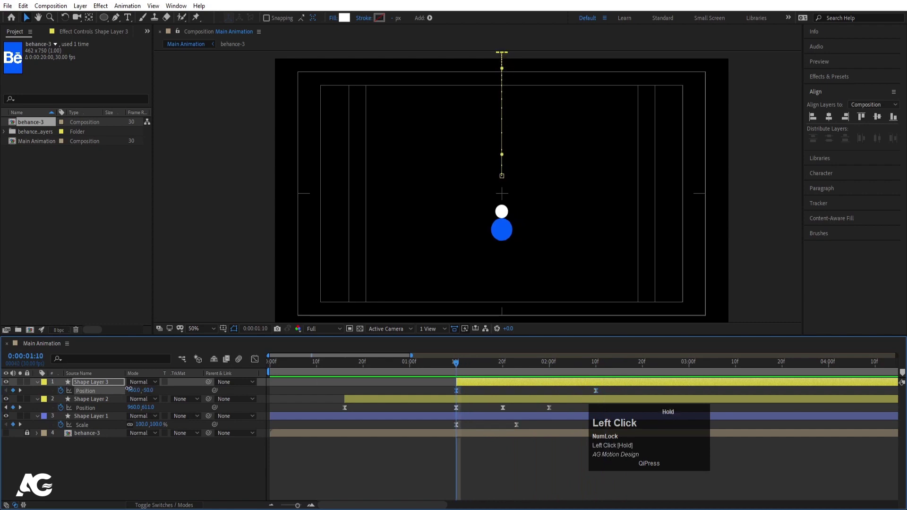
pyautogui.moveTo(444, 386); pyautogui.dragTo(643, 401)
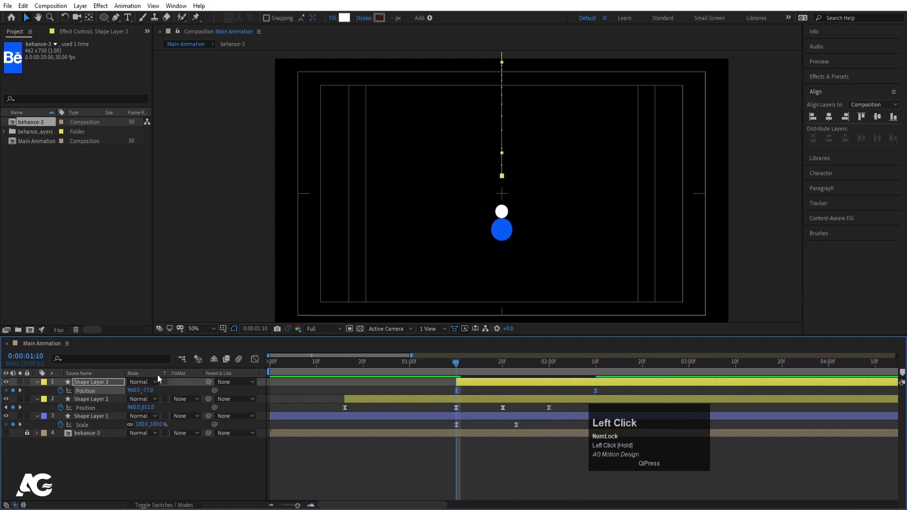
pyautogui.click(254, 360)
pyautogui.click(488, 414)
pyautogui.hotkey('shift', 'F3')
pyautogui.moveTo(596, 390); pyautogui.dragTo(558, 391)
# Step: Replay the faster fall of Shape Layer 3 onto the larger white circle
pyautogui.press('space')
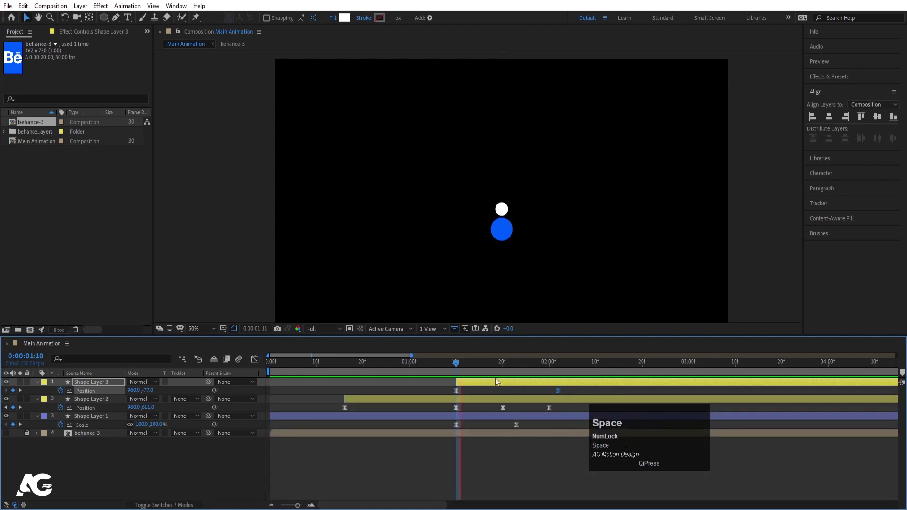
pyautogui.click(474, 361)
pyautogui.press('space')
pyautogui.press('space')
# Step: Add Scale keyframes to the blue circle at 0:00:02:02 and 0:00:02:20, setting the second to 439%
pyautogui.moveTo(564, 362)
pyautogui.mouseDown()
pyautogui.moveTo(548, 362)
pyautogui.moveTo(558, 362)
pyautogui.mouseUp()
pyautogui.click(559, 417)
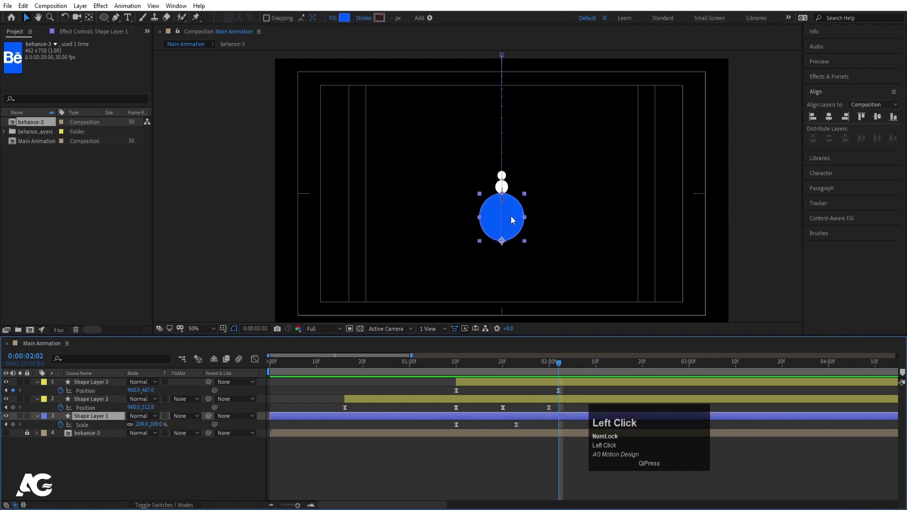
pyautogui.click(13, 425)
pyautogui.moveTo(597, 361); pyautogui.dragTo(642, 367)
pyautogui.moveTo(426, 411); pyautogui.dragTo(426, 411)
pyautogui.moveTo(141, 427); pyautogui.dragTo(222, 393)
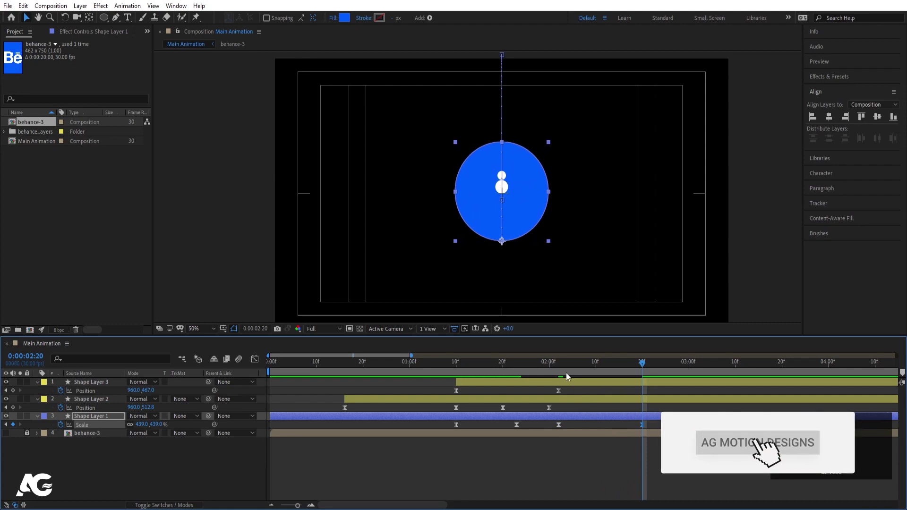
# Step: Return to 0:00:02:02 and add a Position keyframe to Shape Layer 2 there
pyautogui.press('j')
pyautogui.click(562, 398)
pyautogui.keyDown('shift'); pyautogui.click(562, 383); pyautogui.keyUp('shift')
pyautogui.keyDown('shift'); pyautogui.click(31, 423); pyautogui.keyUp('shift')
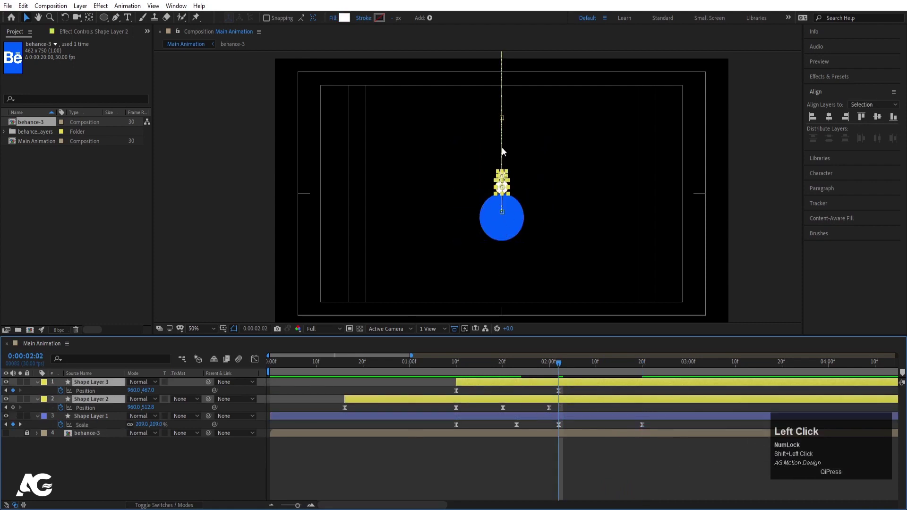
pyautogui.click(584, 406)
pyautogui.click(572, 399)
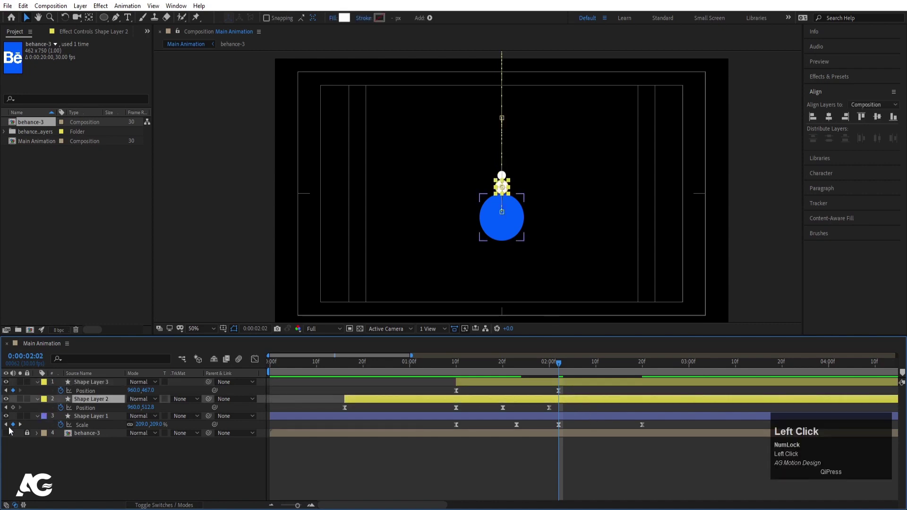
pyautogui.click(13, 407)
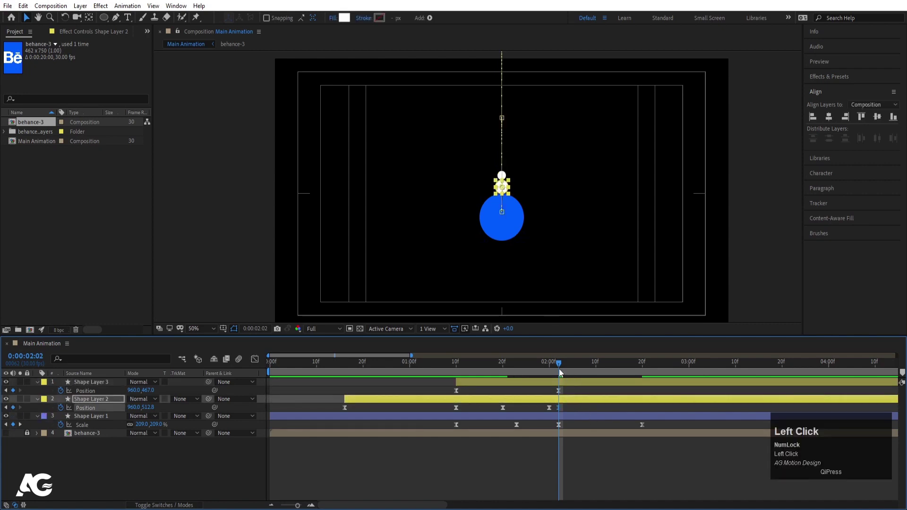
# Step: At 0:00:02:13, raise both white circles together to Position Y 92 for Shape Layer 3 and Y 137.8 for Shape Layer 2
pyautogui.moveTo(561, 367); pyautogui.dragTo(613, 369)
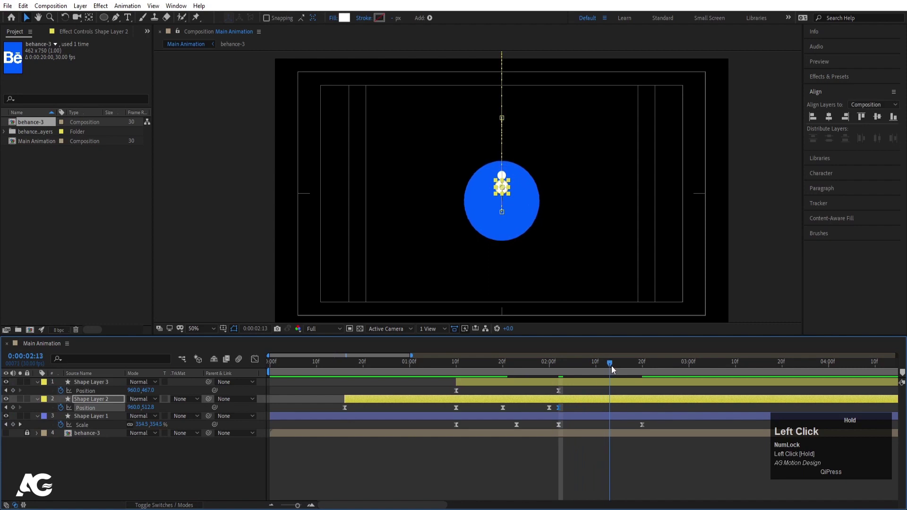
pyautogui.keyDown('shift'); pyautogui.click(607, 381); pyautogui.keyUp('shift')
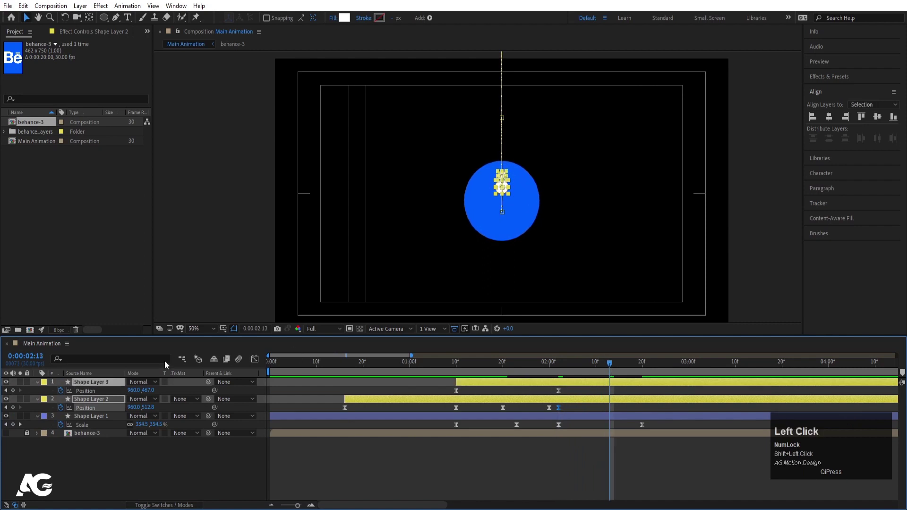
pyautogui.moveTo(147, 390); pyautogui.dragTo(358, 389)
pyautogui.click(575, 389)
pyautogui.press('-')
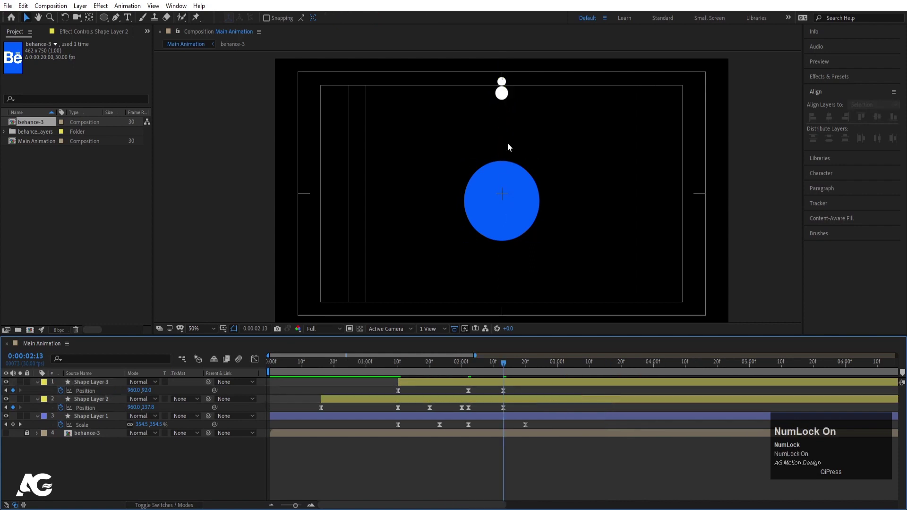
# Step: Spread the raised white circles apart at 0:00:02:13, setting Position X to 989 for Shape Layer 3 and 921 for Shape Layer 2
pyautogui.click(491, 384)
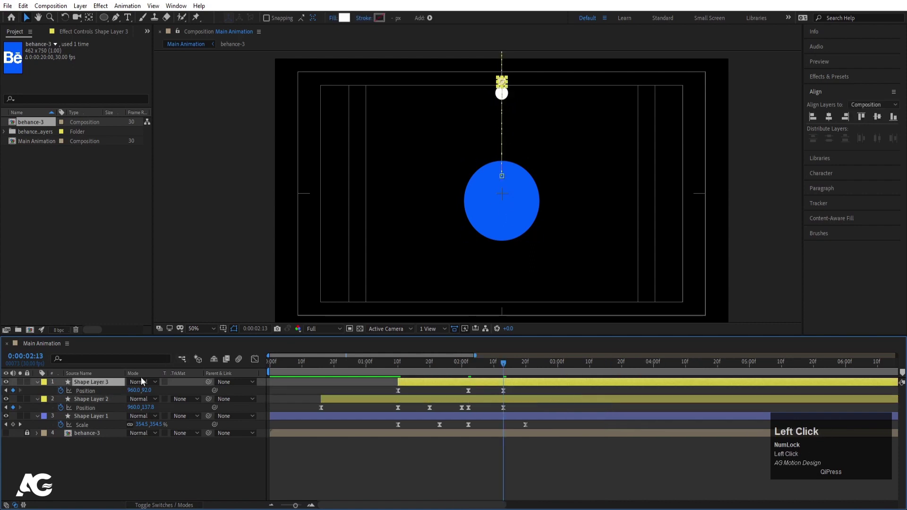
pyautogui.moveTo(133, 391); pyautogui.dragTo(117, 409)
pyautogui.click(100, 400)
pyautogui.hotkey('ctrl', 'z')
pyautogui.click(495, 405)
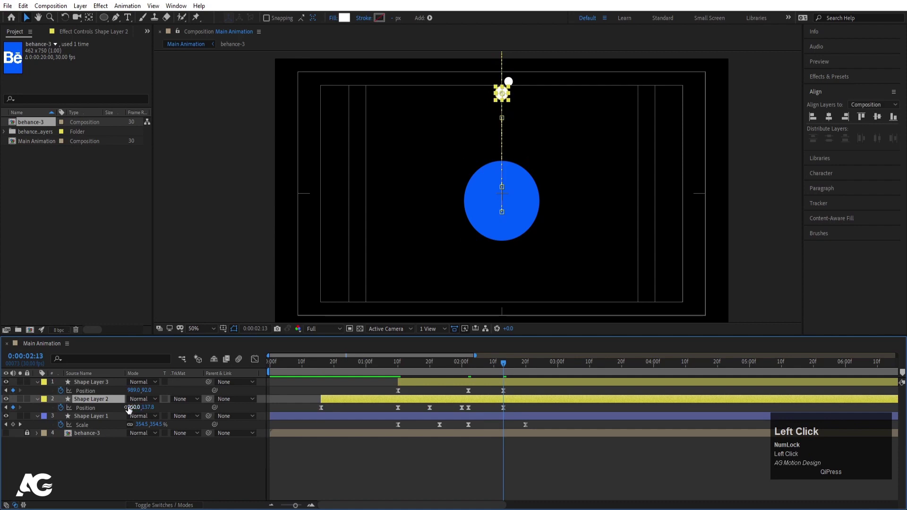
pyautogui.moveTo(133, 407)
pyautogui.mouseDown()
pyautogui.moveTo(118, 408)
pyautogui.moveTo(136, 406)
pyautogui.mouseUp()
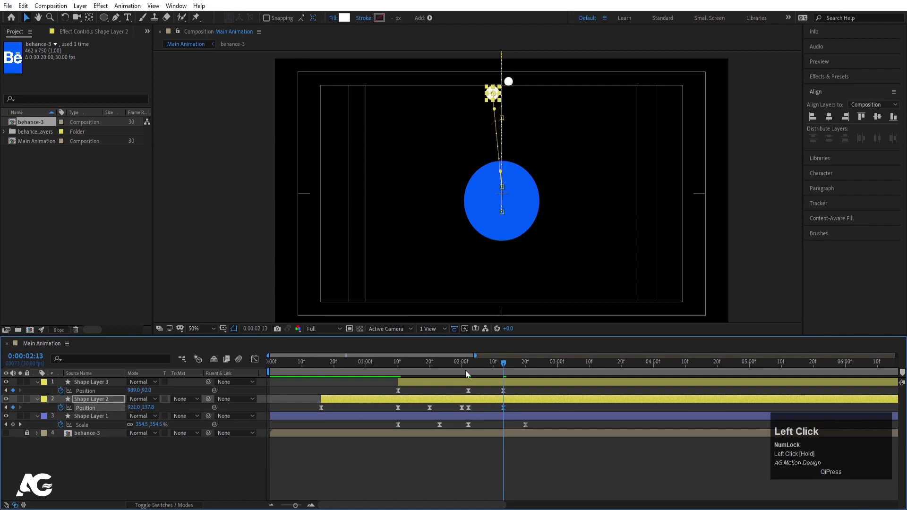
# Step: Preview the rebound from 0:00:02:02 and apply Easy Ease to Shape Layer 2's Position keyframes at 0:00:02:02 and 0:00:02:13
pyautogui.click(471, 364)
pyautogui.press('space')
pyautogui.press('space')
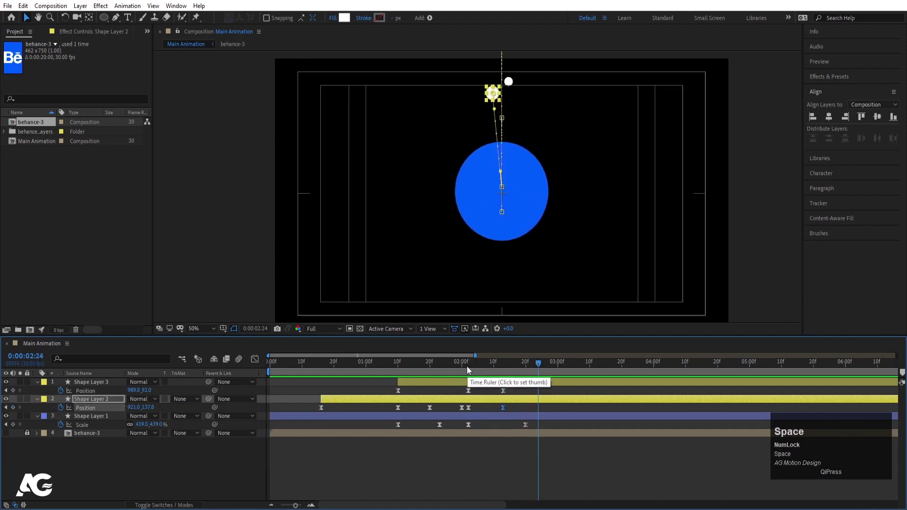
pyautogui.click(467, 367)
pyautogui.moveTo(514, 407); pyautogui.dragTo(467, 414)
pyautogui.press('F9')
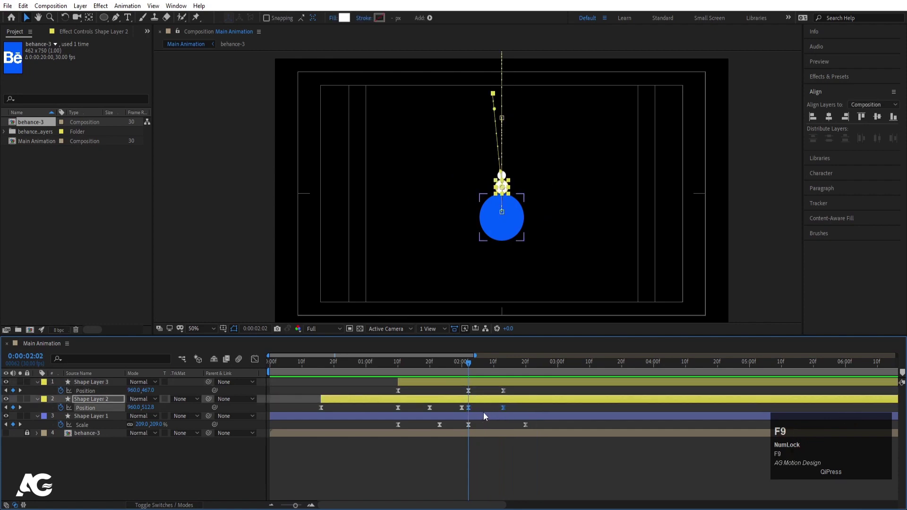
# Step: At 0:00:02:24, set the Position of Shape Layer 3 to 1017, 433 and of Shape Layer 2 to 894, 478.8
pyautogui.press('=')
pyautogui.moveTo(526, 371); pyautogui.dragTo(609, 385)
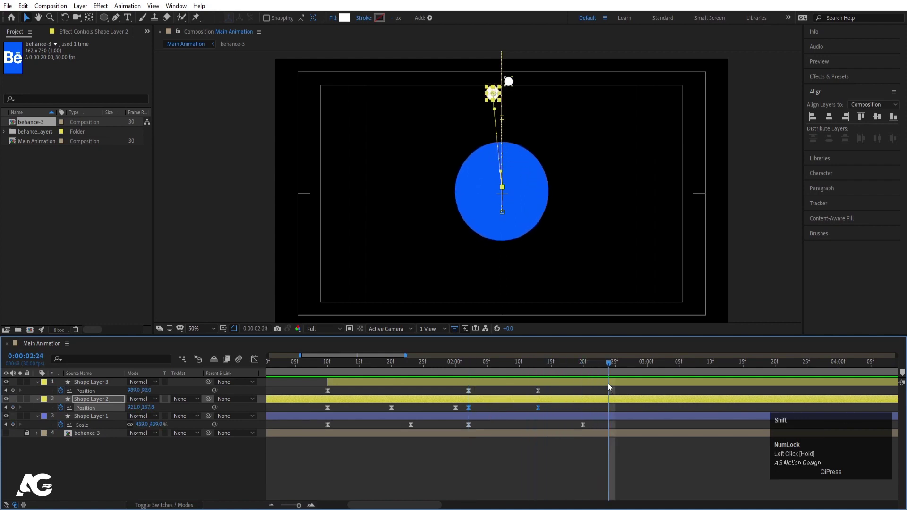
pyautogui.keyDown('shift'); pyautogui.click(607, 382); pyautogui.keyUp('shift')
pyautogui.moveTo(151, 390); pyautogui.dragTo(526, 432)
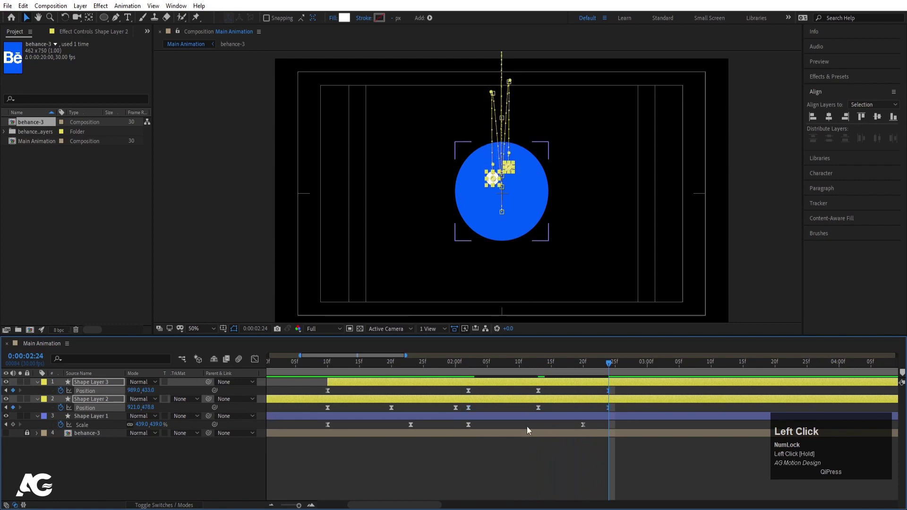
pyautogui.click(528, 432)
pyautogui.click(556, 383)
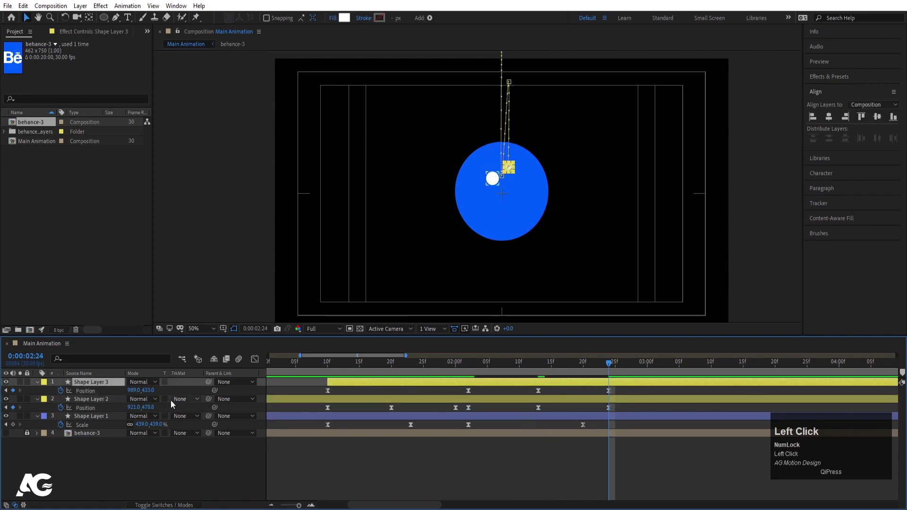
pyautogui.moveTo(134, 390); pyautogui.dragTo(116, 409)
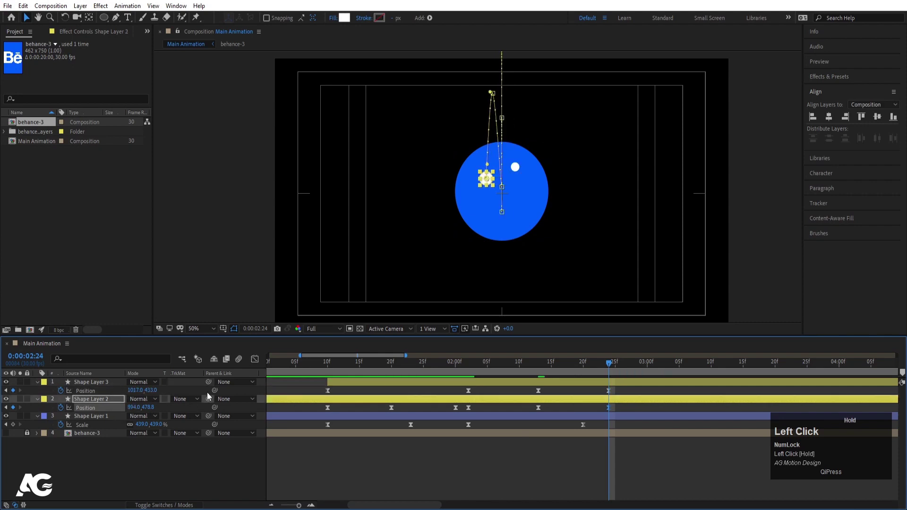
# Step: Replay the white circles' rise and second fall from about 0:00:01:15
pyautogui.click(474, 362)
pyautogui.moveTo(474, 360); pyautogui.dragTo(362, 356)
pyautogui.press('space')
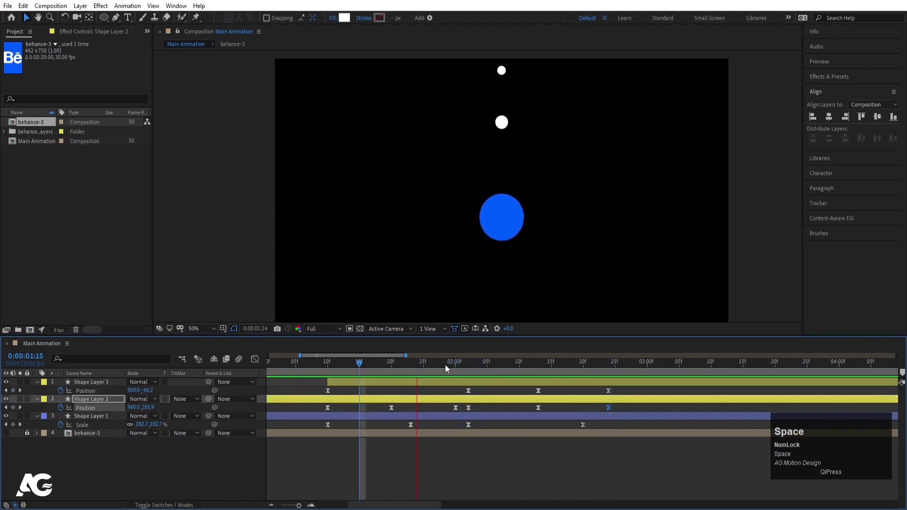
pyautogui.press('space')
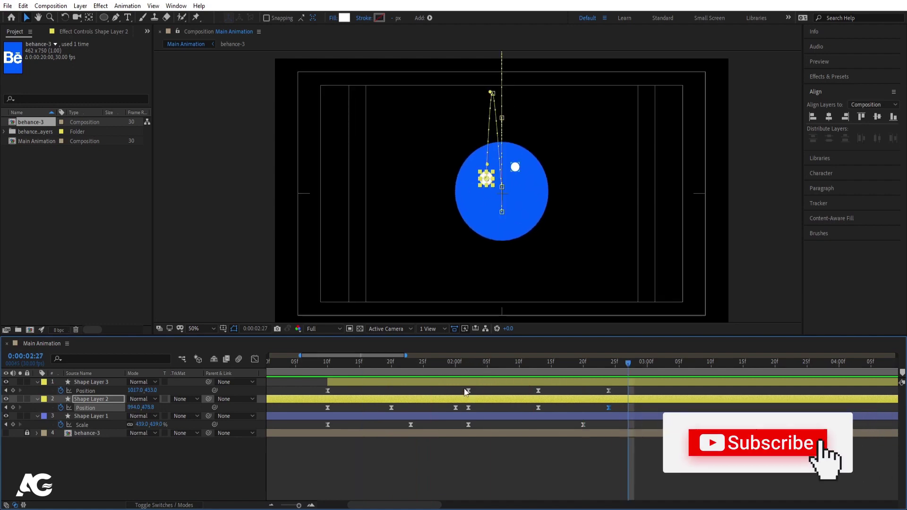
# Step: Apply Easy Ease to the Position keyframes of both white circles at 0:00:02:13 and 0:00:02:24
pyautogui.moveTo(463, 390); pyautogui.dragTo(620, 413)
pyautogui.click(500, 391)
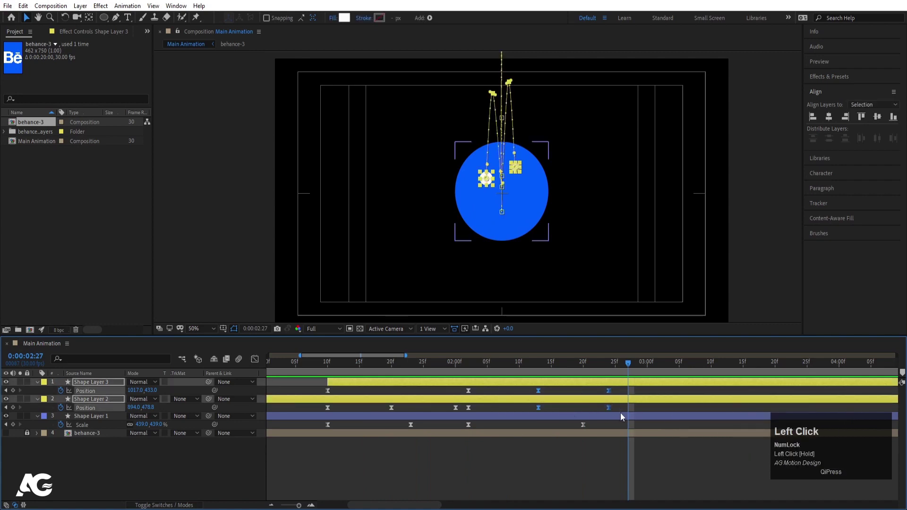
pyautogui.press('F9')
# Step: In the speed graph, extend the easing influence of both white circles' Position keyframes at 0:00:02:13 for a slow peak
pyautogui.click(465, 373)
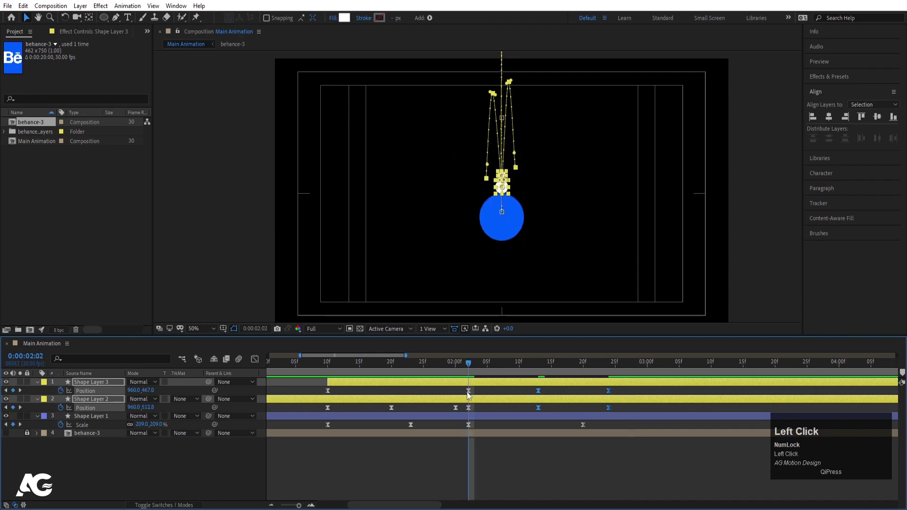
pyautogui.moveTo(464, 392); pyautogui.dragTo(482, 396)
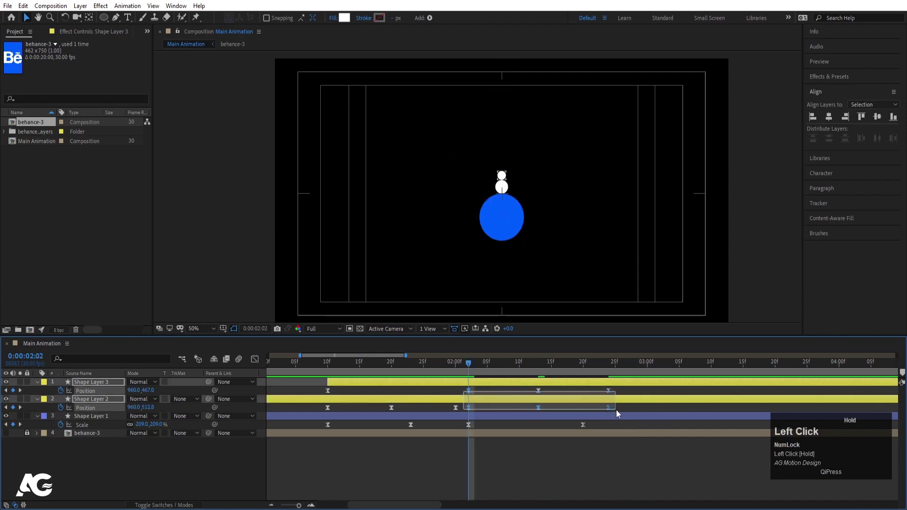
pyautogui.moveTo(616, 413); pyautogui.dragTo(615, 412)
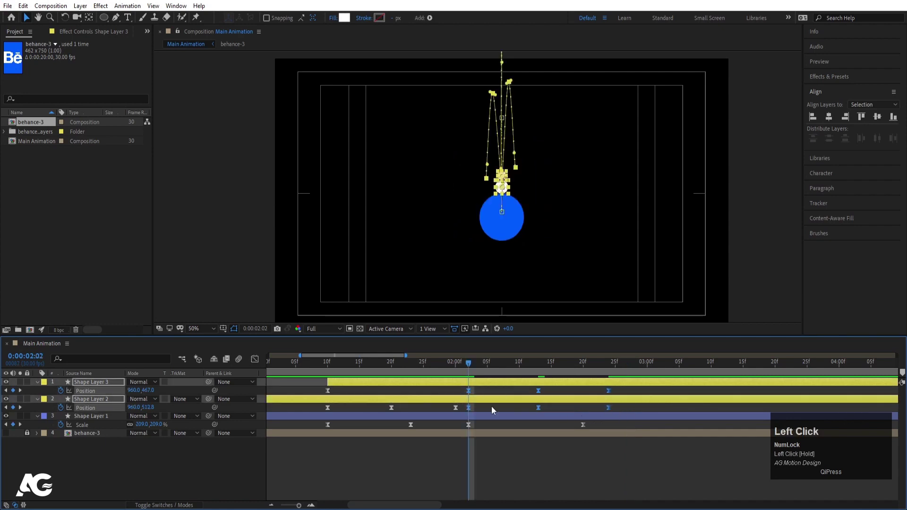
pyautogui.click(255, 359)
pyautogui.moveTo(514, 433); pyautogui.dragTo(573, 476)
pyautogui.click(558, 488)
# Step: Replay the retimed bounce with the graph hidden, including a full run from the start of the timeline
pyautogui.click(457, 365)
pyautogui.press('space')
pyautogui.press('space')
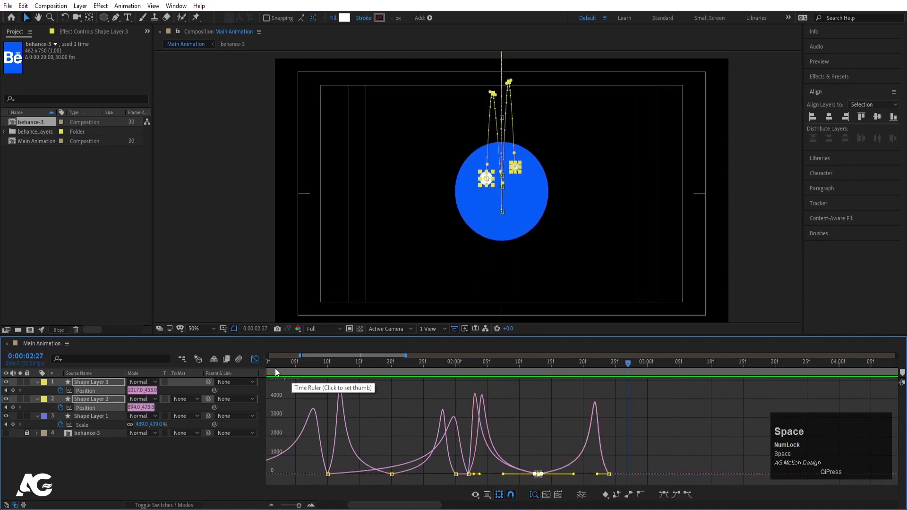
pyautogui.click(254, 360)
pyautogui.press('space')
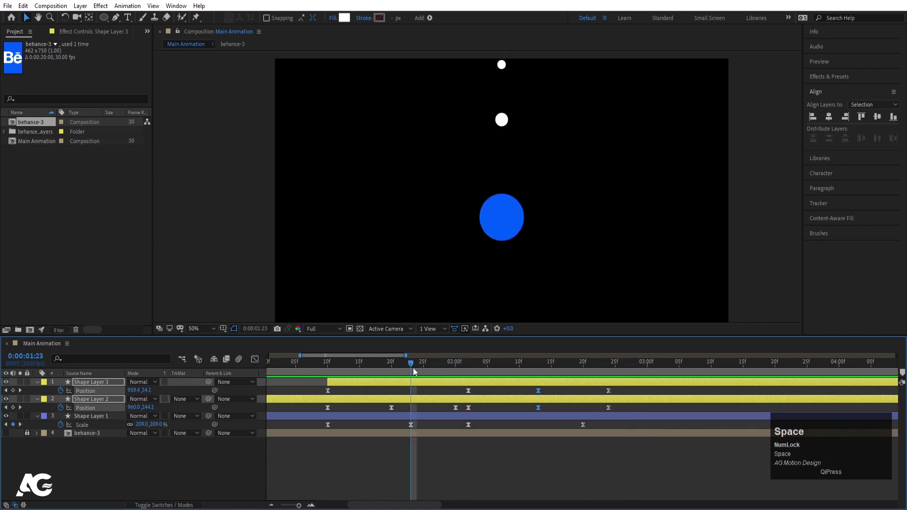
pyautogui.press('-')
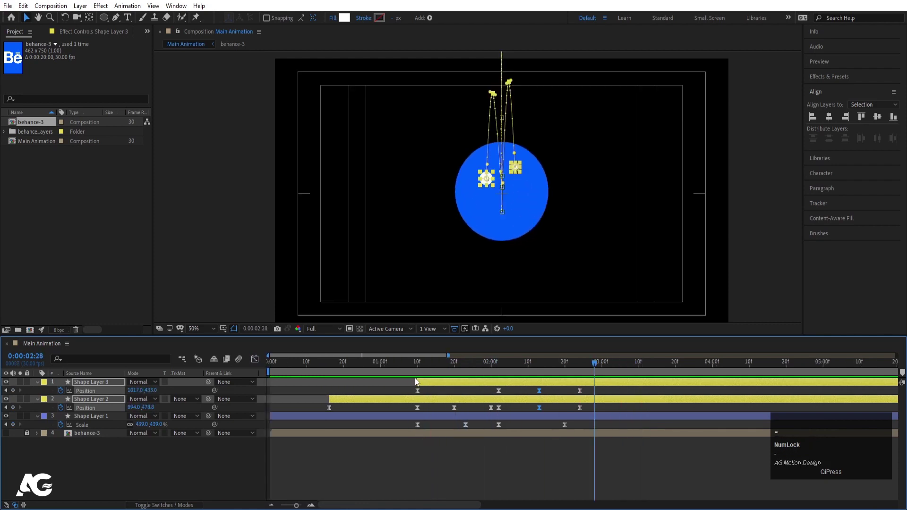
pyautogui.moveTo(496, 365); pyautogui.dragTo(270, 366)
pyautogui.press('space')
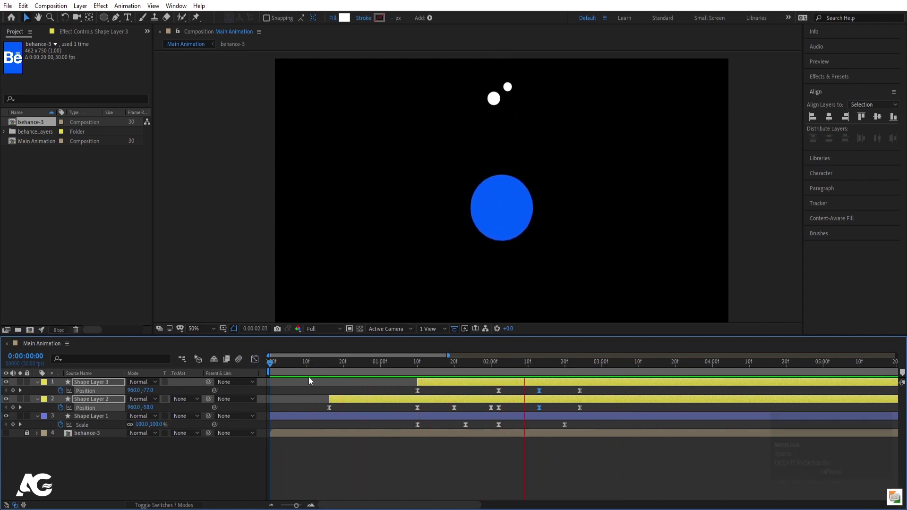
pyautogui.press('space')
# Step: Ease the blue circle's second growth in the Scale speed graph, pulling the incoming influence at 0:00:02:20 to 100%
pyautogui.moveTo(491, 425); pyautogui.dragTo(582, 431)
pyautogui.click(257, 359)
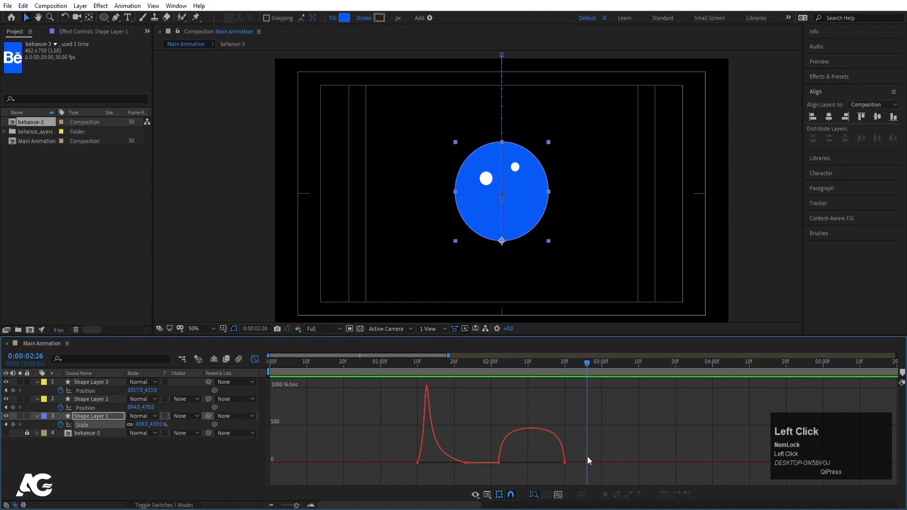
pyautogui.moveTo(493, 470); pyautogui.dragTo(494, 471)
pyautogui.press('F9')
pyautogui.moveTo(587, 442); pyautogui.dragTo(516, 477)
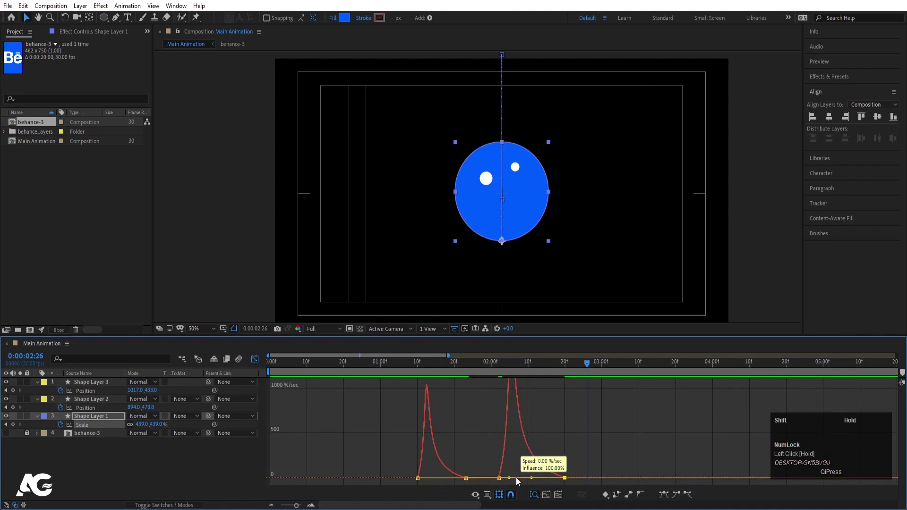
# Step: Leave the speed graph and replay the animation from 0:00:00:00 to check the blue circle's growth
pyautogui.click(485, 365)
pyautogui.press('space')
pyautogui.click(255, 357)
pyautogui.click(271, 373)
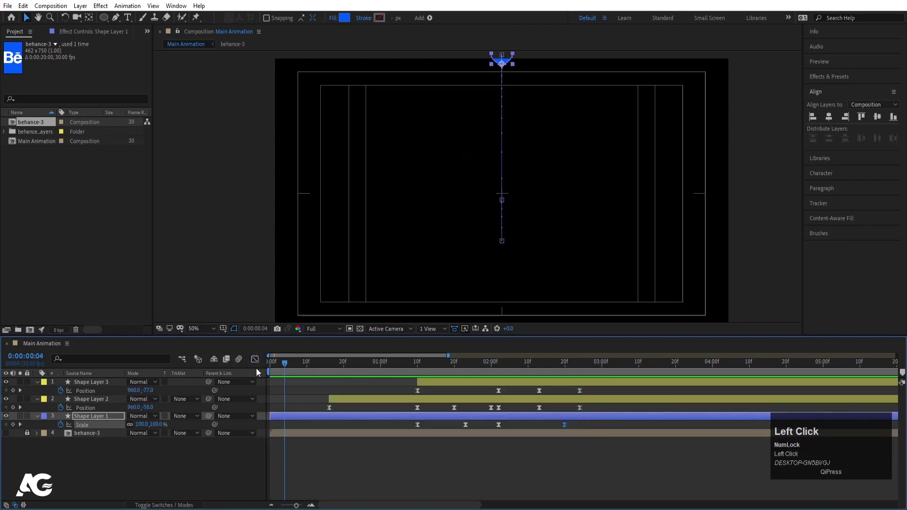
pyautogui.press('space')
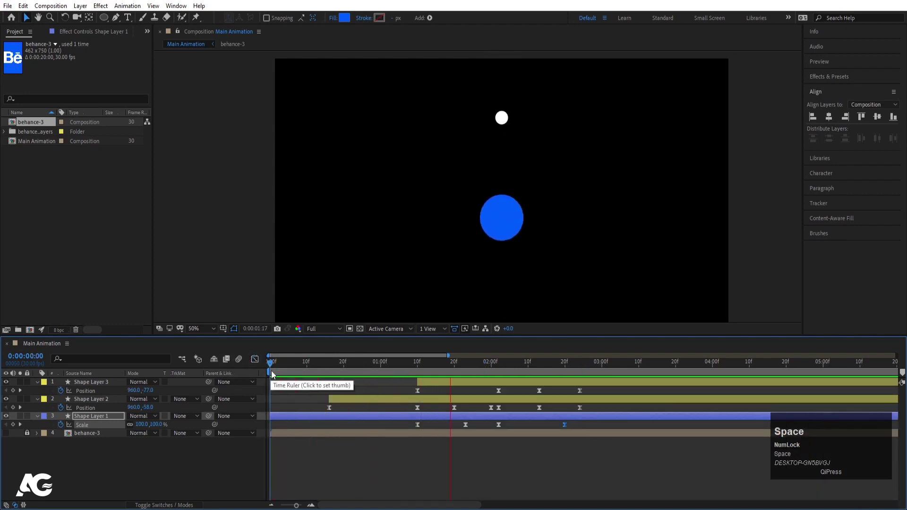
pyautogui.press('space')
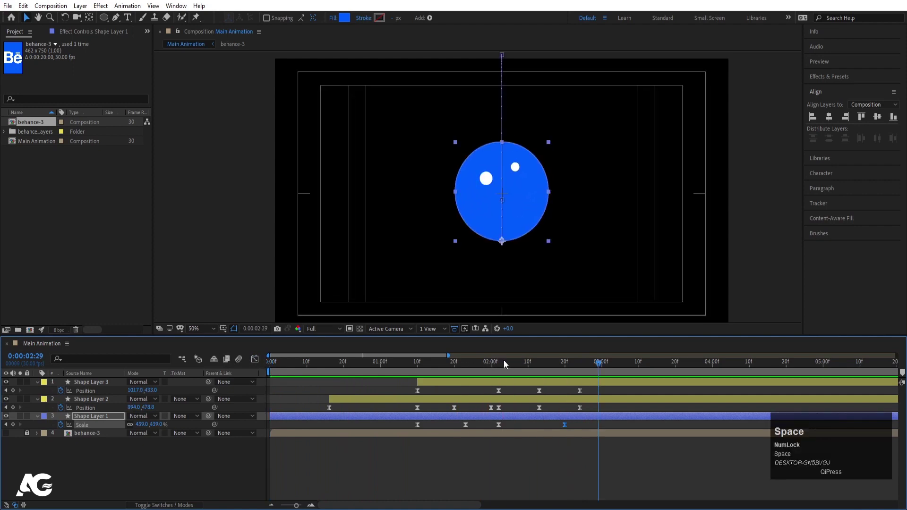
# Step: Collapse the layers' keyframed properties and move Shape Layer 3 and Shape Layer 2 below Shape Layer 1 in the stack
pyautogui.click(518, 386)
pyautogui.press('u')
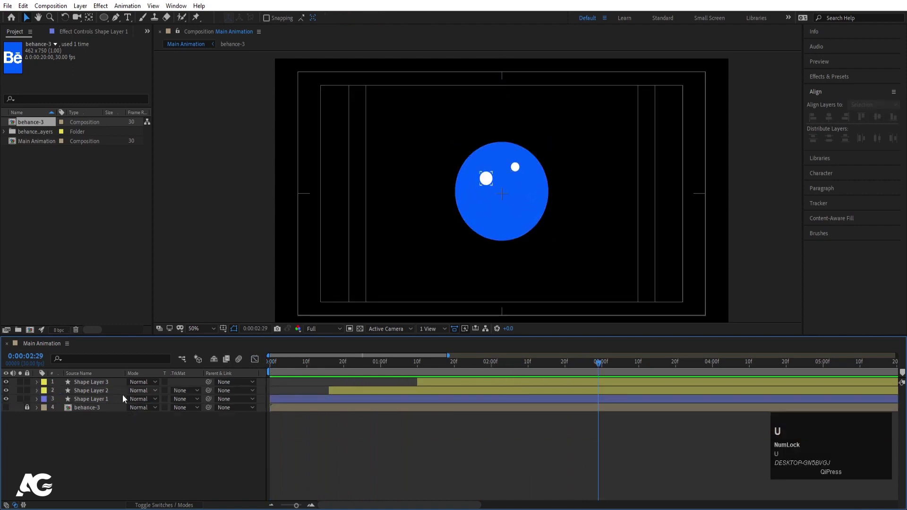
pyautogui.click(105, 391)
pyautogui.keyDown('shift'); pyautogui.click(94, 382); pyautogui.keyUp('shift')
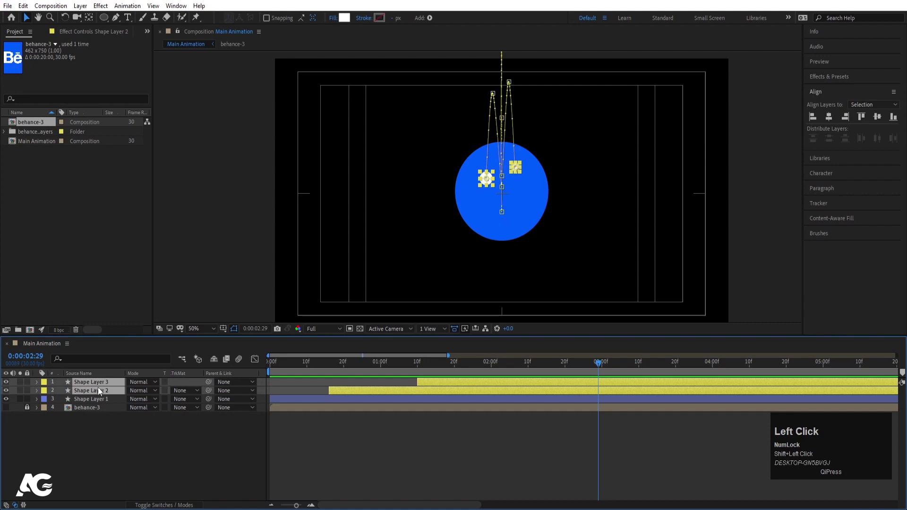
pyautogui.moveTo(85, 390); pyautogui.dragTo(91, 404)
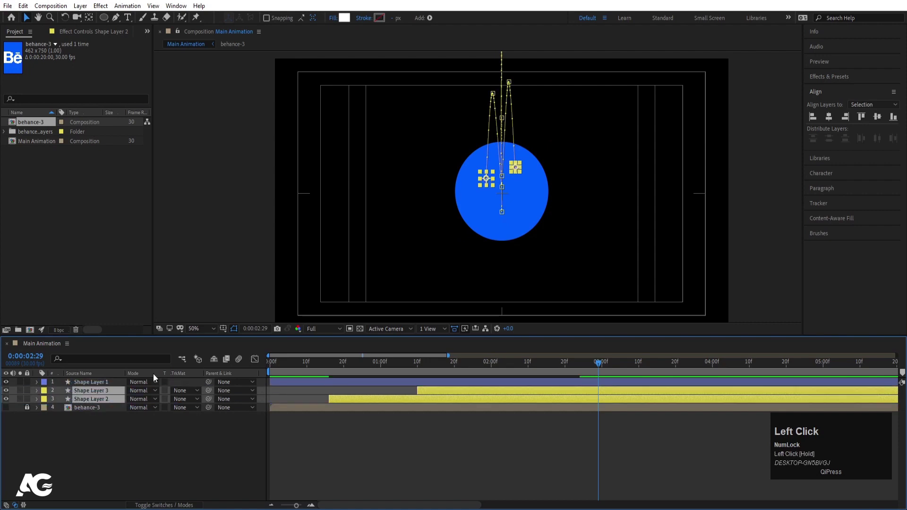
# Step: Replay the bounce from 0:00:01:08 with the new layer order, and inspect the frame at 0:00:02:21
pyautogui.click(409, 364)
pyautogui.press('space')
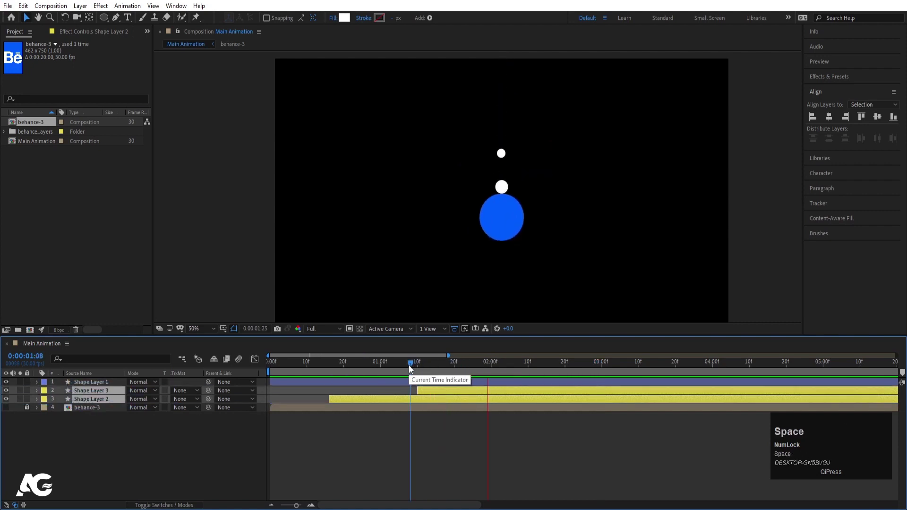
pyautogui.press('space')
pyautogui.click(569, 365)
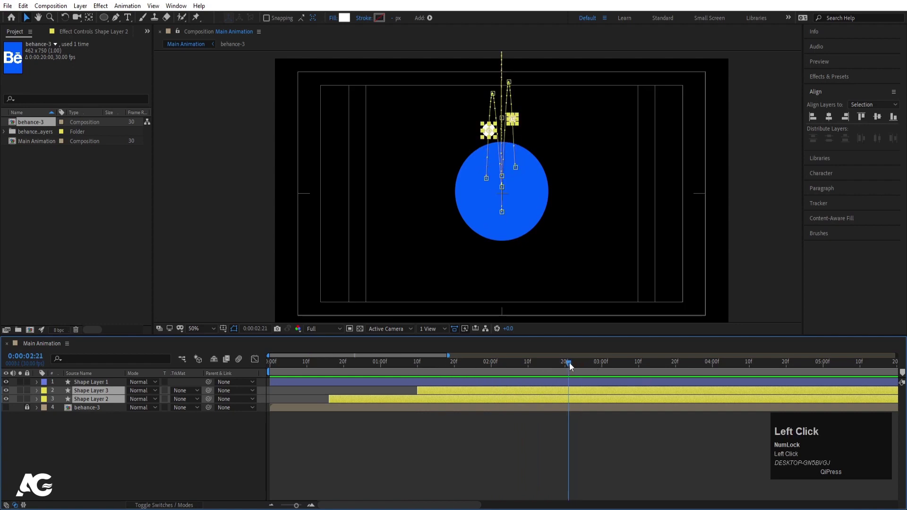
pyautogui.click(116, 432)
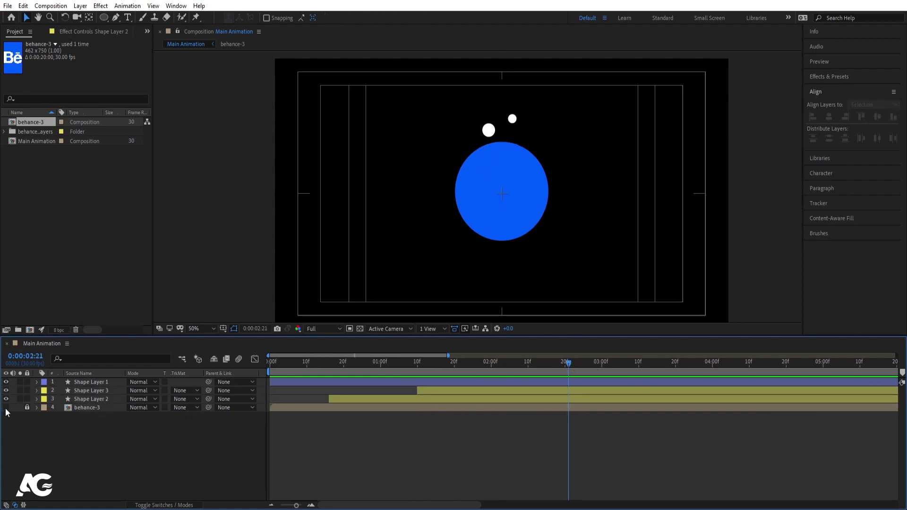
# Step: Copy Layer 2 and Layer 3 from the behance-3 composition into Main Animation and place the letters over the blue circle
pyautogui.doubleClick(78, 408)
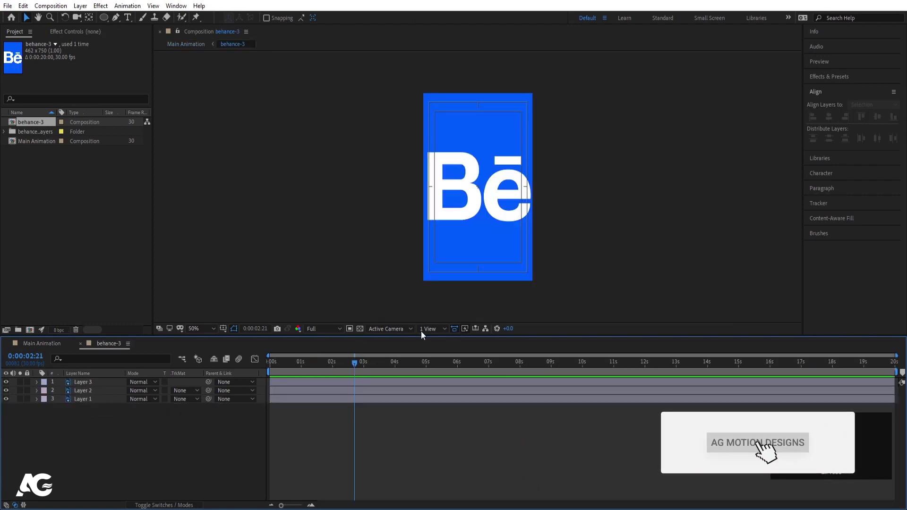
pyautogui.click(95, 392)
pyautogui.keyDown('shift'); pyautogui.click(87, 386); pyautogui.keyUp('shift')
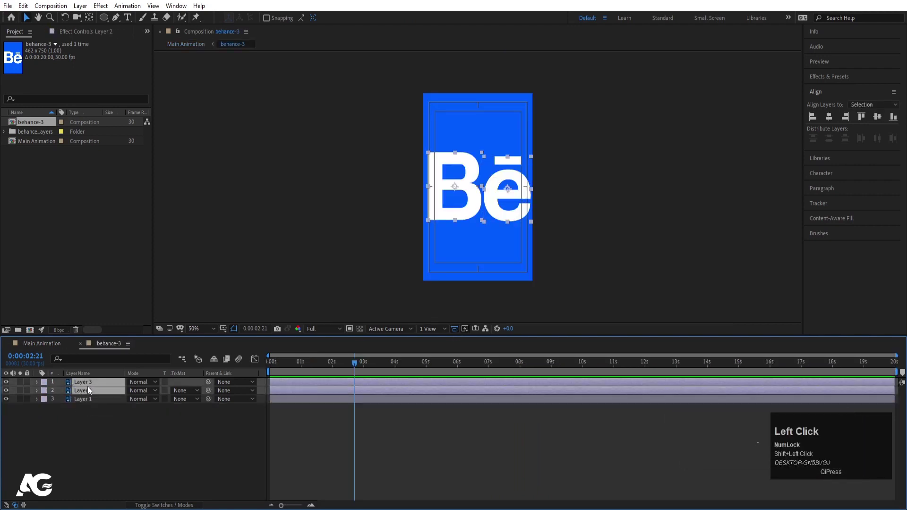
pyautogui.click(47, 345)
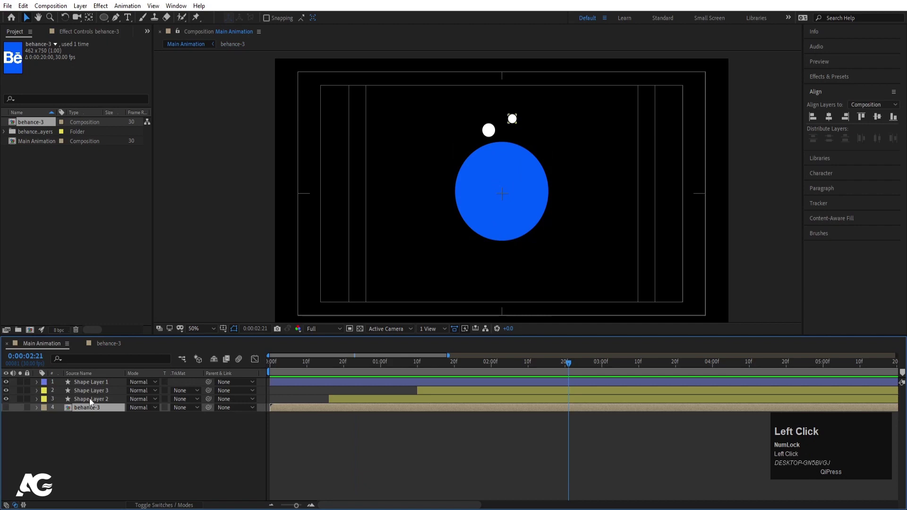
pyautogui.click(98, 439)
pyautogui.hotkey('ctrl', 'v')
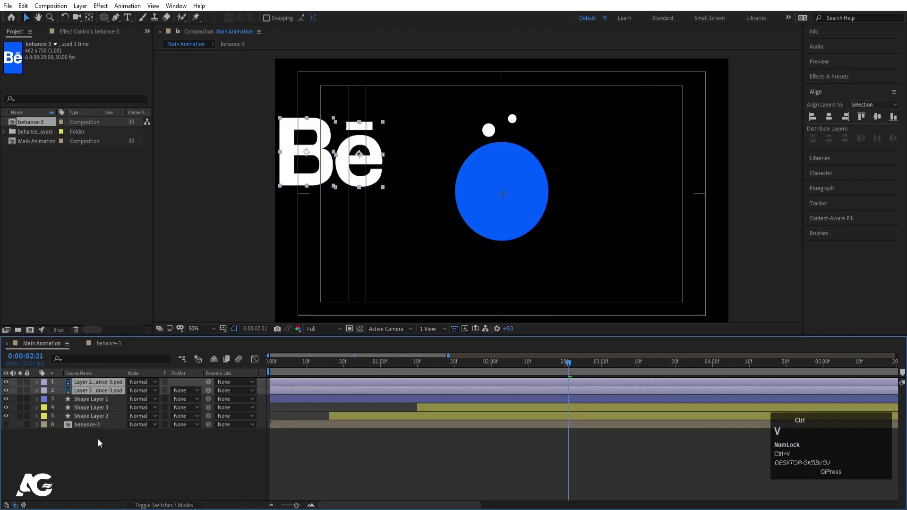
pyautogui.moveTo(347, 178); pyautogui.dragTo(514, 212)
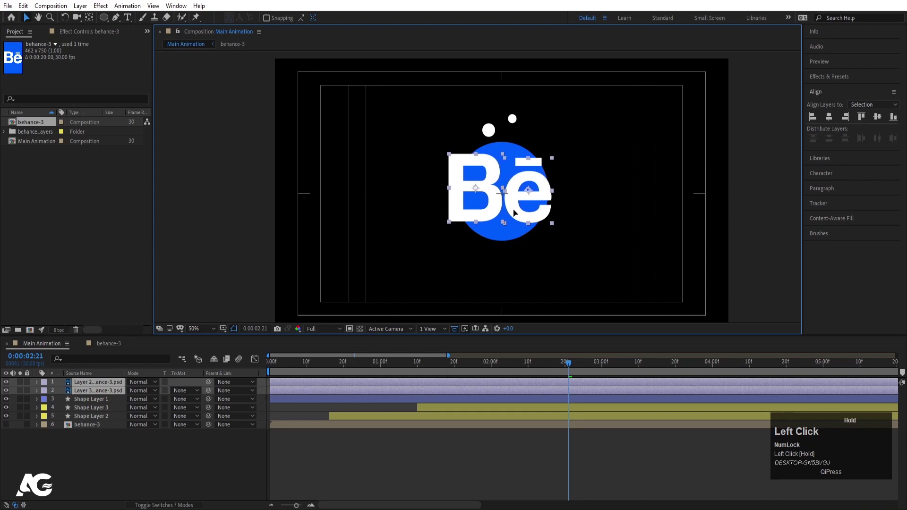
# Step: Add a null object to Main Animation and parent both letter layers to it
pyautogui.click(162, 441)
pyautogui.rightClick(161, 442)
pyautogui.moveTo(184, 326)
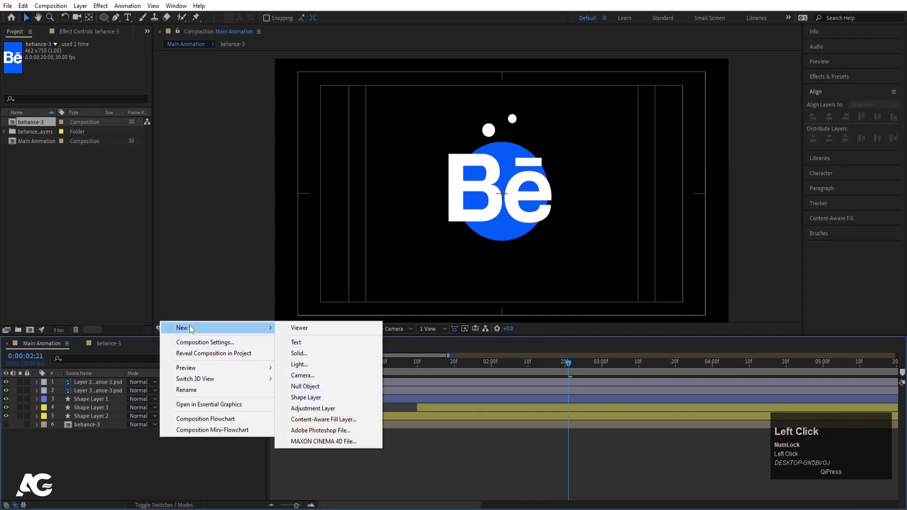
pyautogui.click(304, 385)
pyautogui.click(100, 390)
pyautogui.keyDown('shift'); pyautogui.click(101, 399); pyautogui.keyUp('shift')
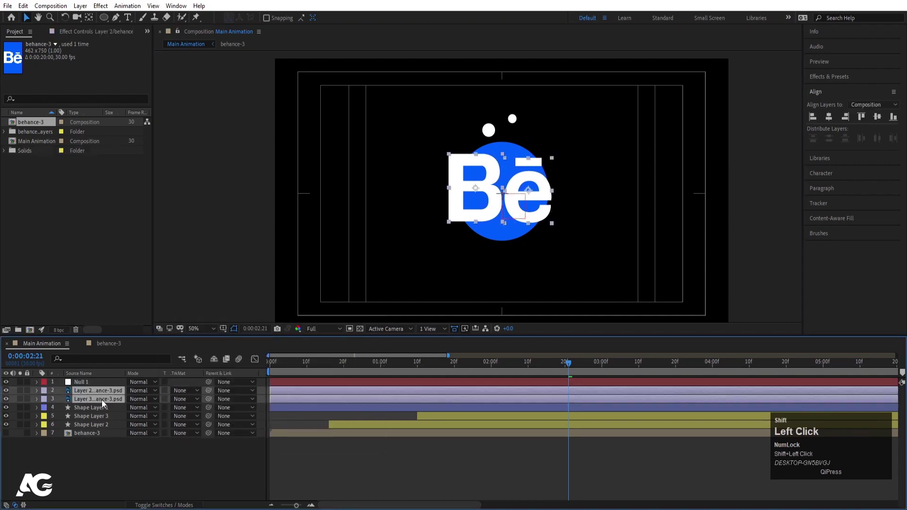
pyautogui.moveTo(206, 390); pyautogui.dragTo(128, 391)
# Step: Scale the null to 63% so the letters fit inside the blue circle, and delete the null
pyautogui.click(115, 381)
pyautogui.press('s')
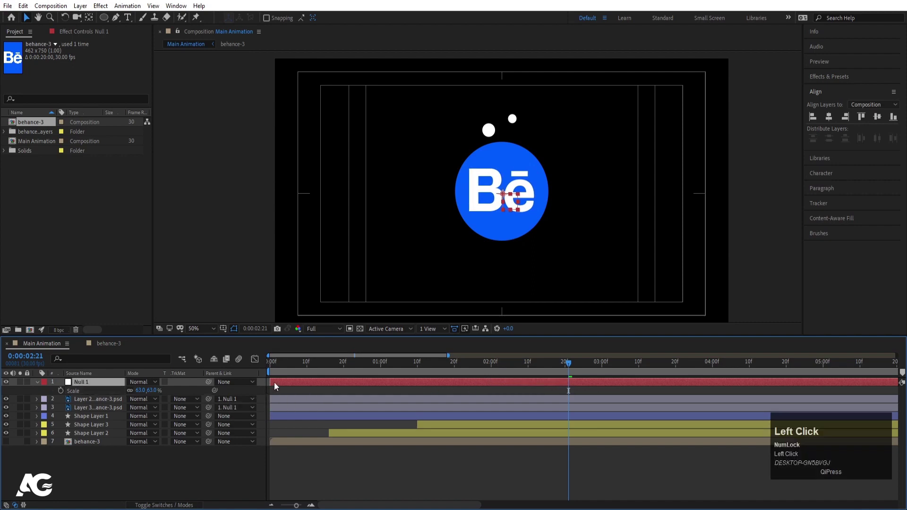
pyautogui.press('Delete')
# Step: Trim the start of both letter layers to 0:00:02:21 and check the following frame
pyautogui.click(76, 388)
pyautogui.keyDown('shift'); pyautogui.click(77, 385); pyautogui.keyUp('shift')
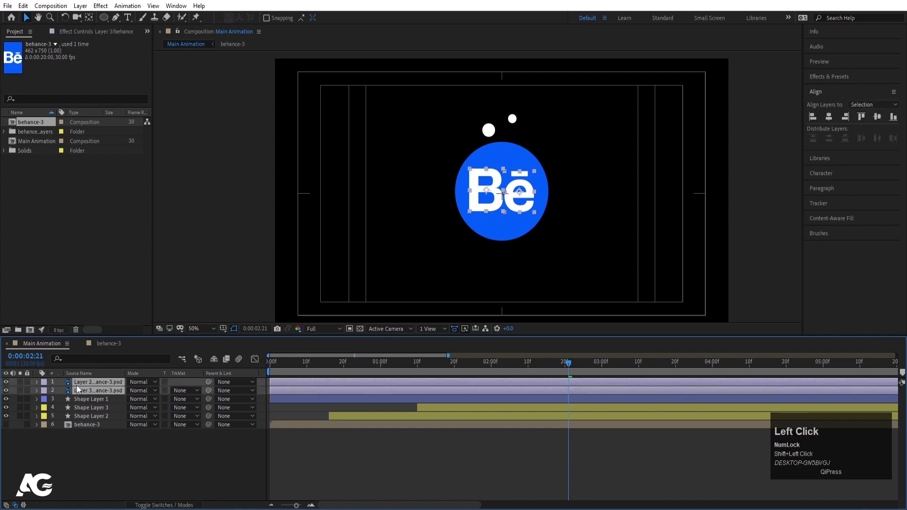
pyautogui.hotkey('alt', '[')
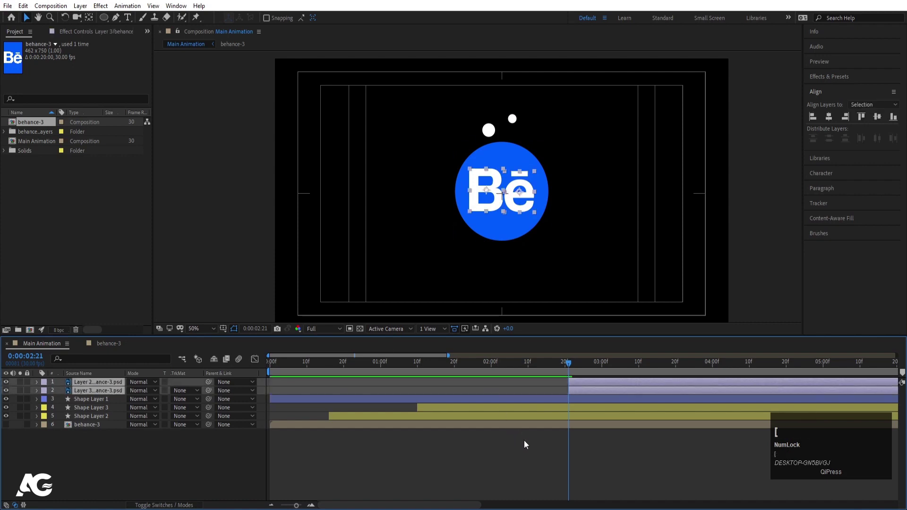
pyautogui.press('pagedown')
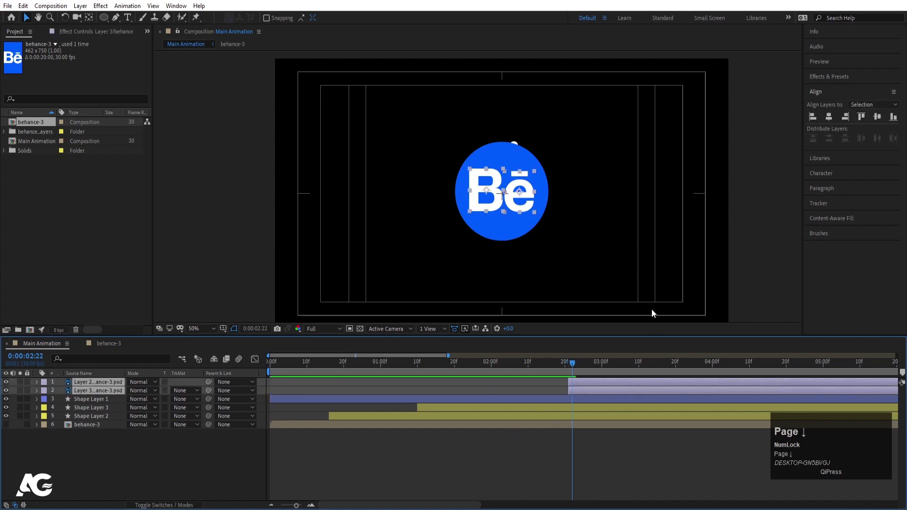
pyautogui.press('pageup')
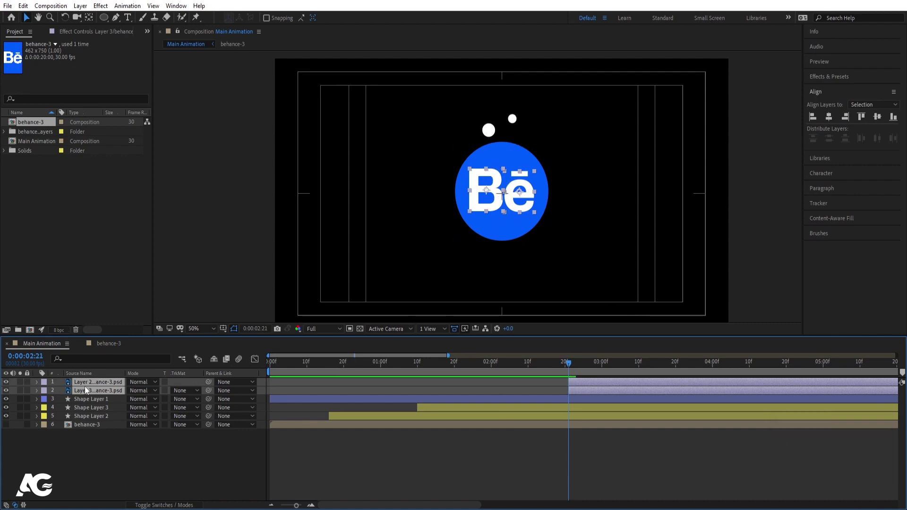
# Step: Keyframe both letters' Position at 0:00:02:21 and about 0:00:03:09, raising them above the blue circle at the first keyframes to Y 228.6 and 235.5
pyautogui.press('p')
pyautogui.click(62, 389)
pyautogui.press('space')
pyautogui.press('space')
pyautogui.press('space')
pyautogui.press('space')
pyautogui.press('j')
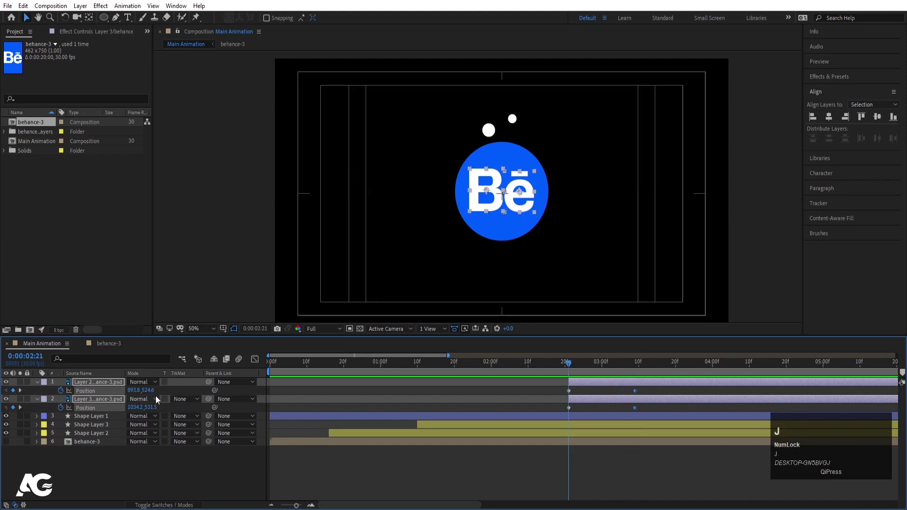
pyautogui.moveTo(148, 390); pyautogui.dragTo(485, 442)
# Step: Apply Easy Ease to the letters' Position keyframes and lengthen the incoming influence of the last ones in the speed graph for a fast start
pyautogui.moveTo(543, 392); pyautogui.dragTo(645, 410)
pyautogui.press('F9')
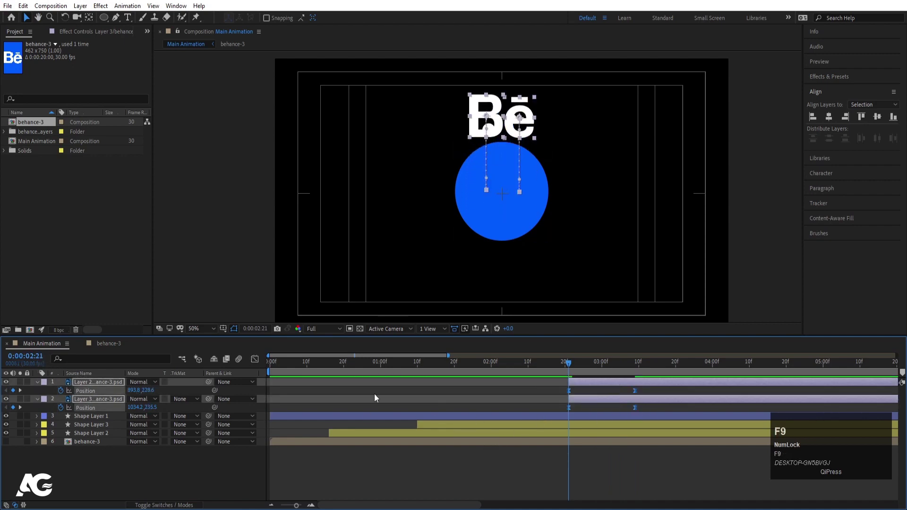
pyautogui.click(255, 359)
pyautogui.moveTo(658, 453); pyautogui.dragTo(534, 484)
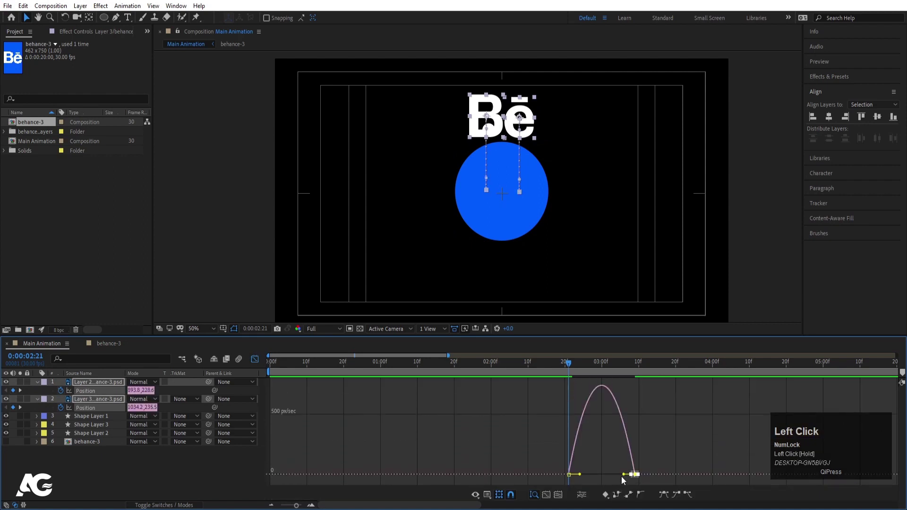
pyautogui.moveTo(621, 476); pyautogui.dragTo(584, 475)
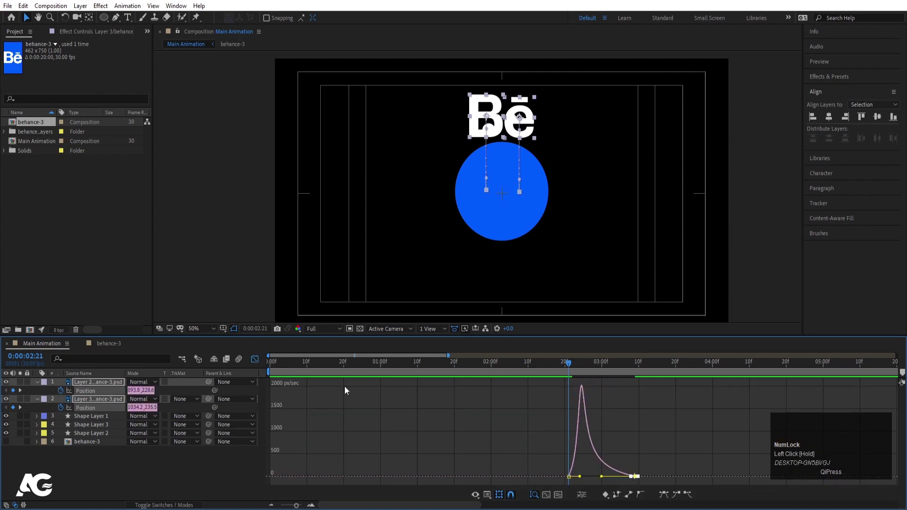
pyautogui.click(255, 359)
# Step: Replay the letters' drop into the blue circle from 0:00:02:20
pyautogui.press('space')
pyautogui.press('space')
pyautogui.click(566, 365)
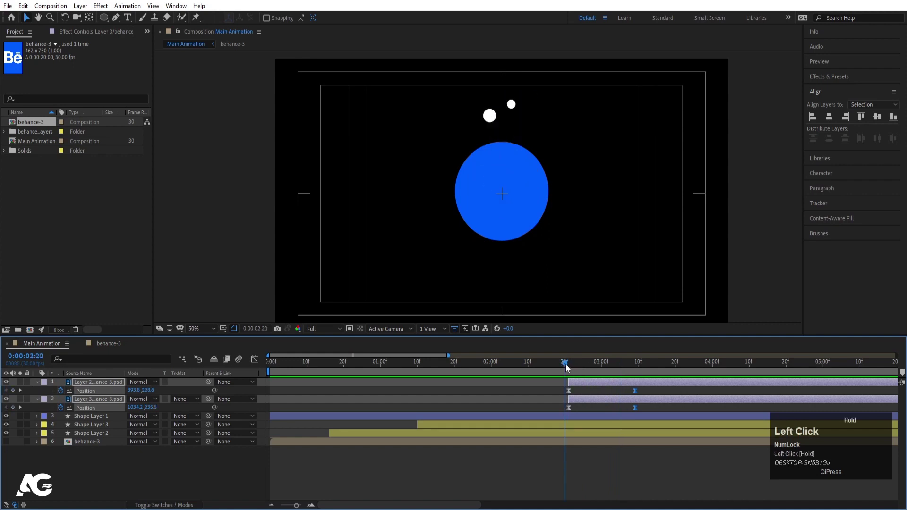
pyautogui.press('space')
# Step: Pre-compose the two letter layers as "logo animation" and trim the new layer's start to 0:00:02:21
pyautogui.click(570, 364)
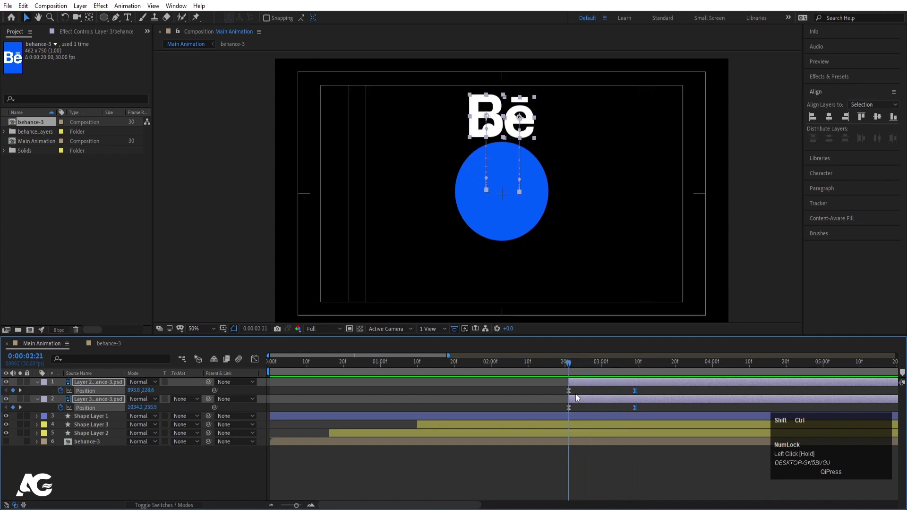
pyautogui.hotkey('ctrl', 'shift', 'c')
pyautogui.write('log')
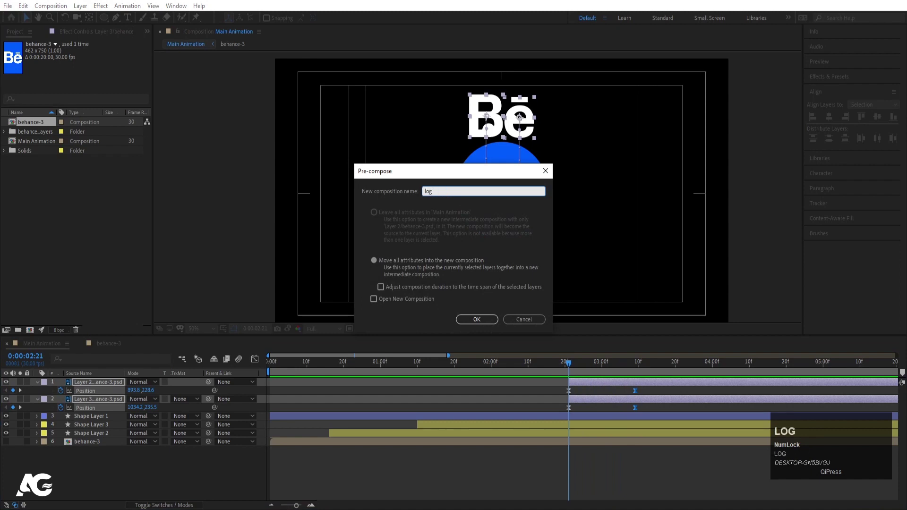
pyautogui.write('o animation')
pyautogui.click(474, 318)
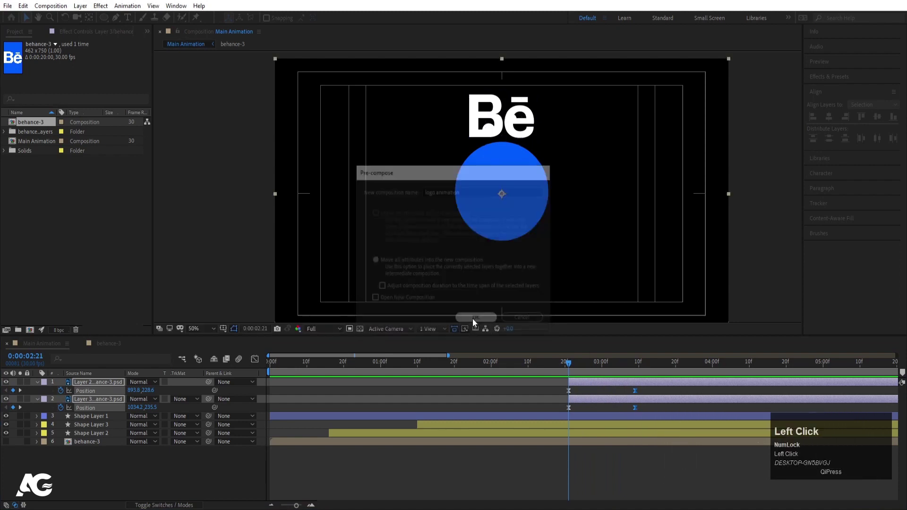
pyautogui.hotkey('alt', '[')
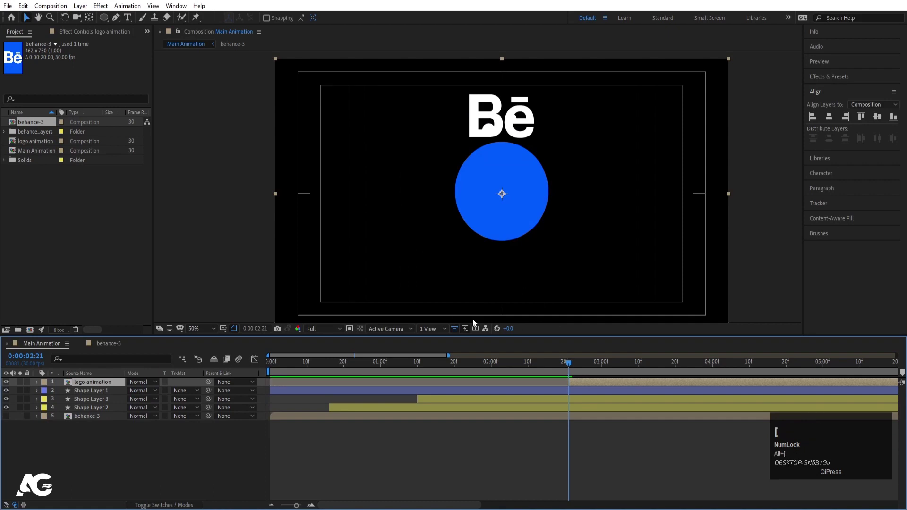
# Step: Duplicate Shape Layer 1, place the copy above logo animation, and use it as that layer's alpha matte
pyautogui.click(94, 391)
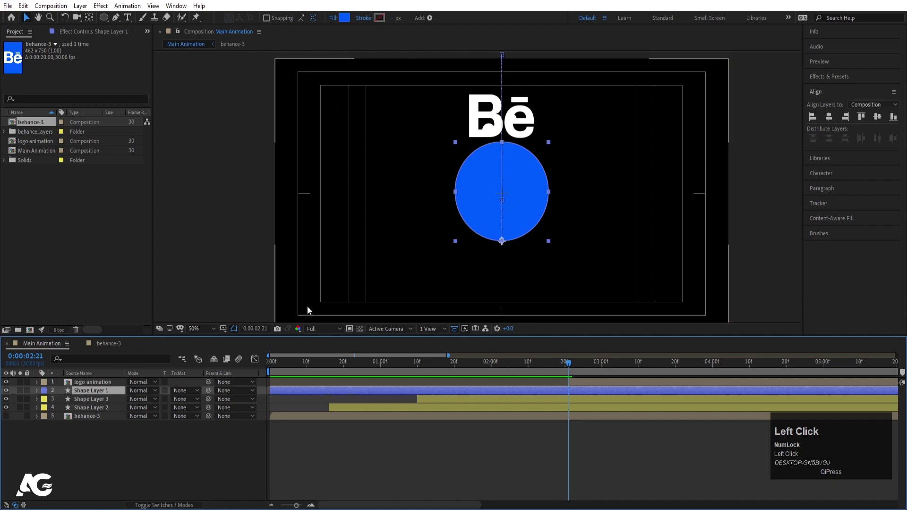
pyautogui.hotkey('ctrl', 'd')
pyautogui.moveTo(93, 381); pyautogui.dragTo(98, 392)
pyautogui.click(185, 391)
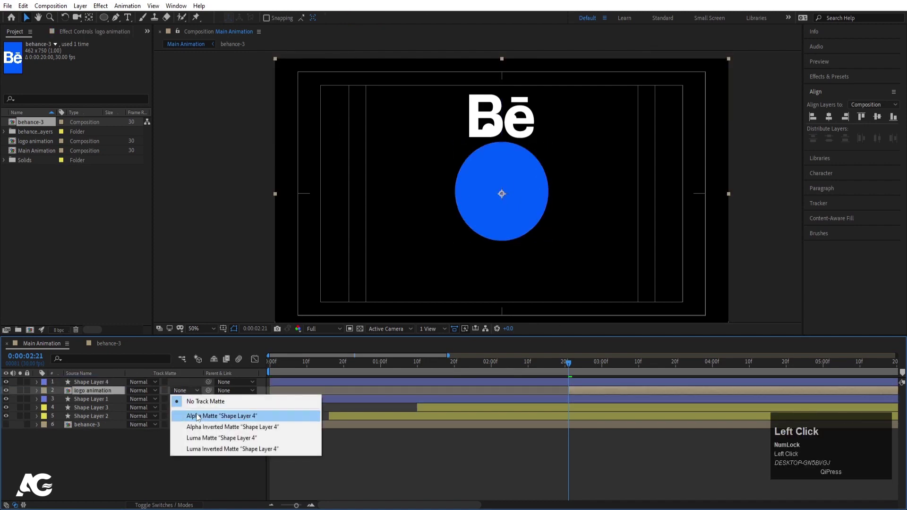
pyautogui.click(198, 416)
# Step: Replay the matted logo reveal from 0:00:02:14 and the whole animation from 0:00:00:00
pyautogui.press('space')
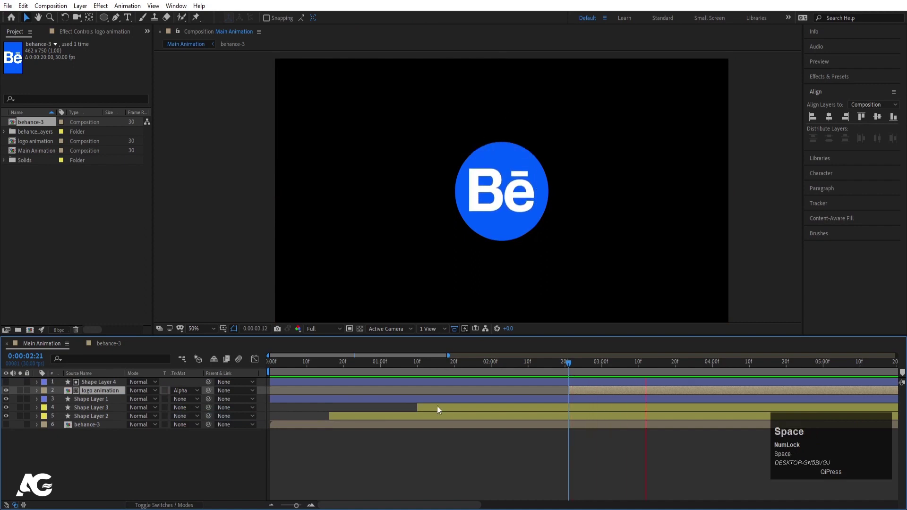
pyautogui.click(546, 362)
pyautogui.press('space')
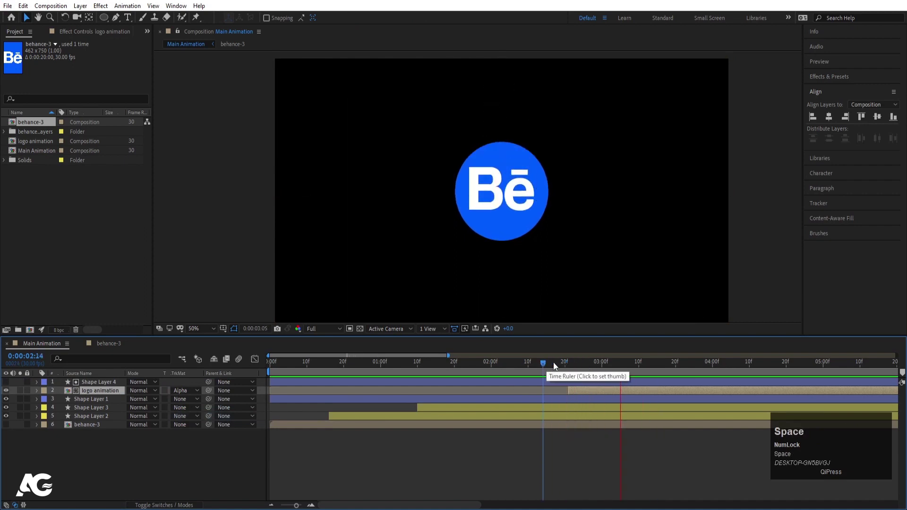
pyautogui.click(277, 362)
pyautogui.press('space')
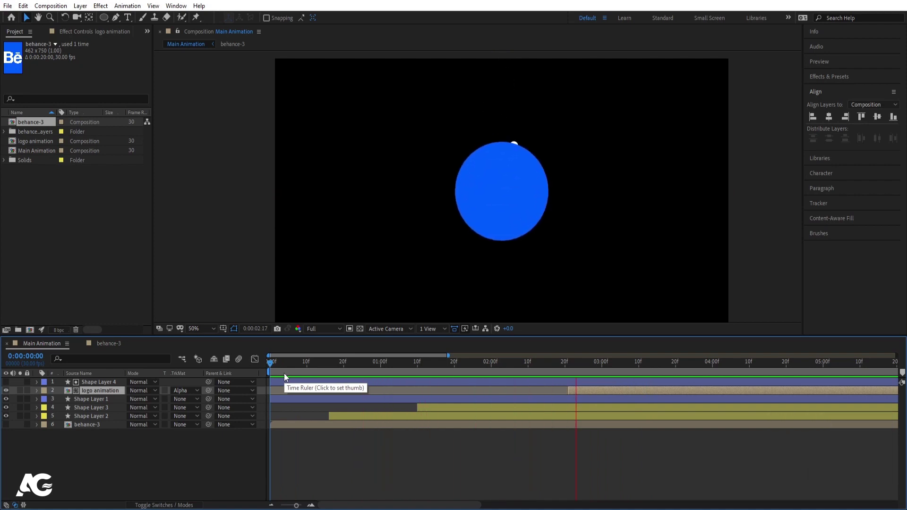
pyautogui.press('space')
# Step: Create a 1920 x 1080 px light gray solid and move it to the bottom of the layer stack as the background
pyautogui.click(146, 455)
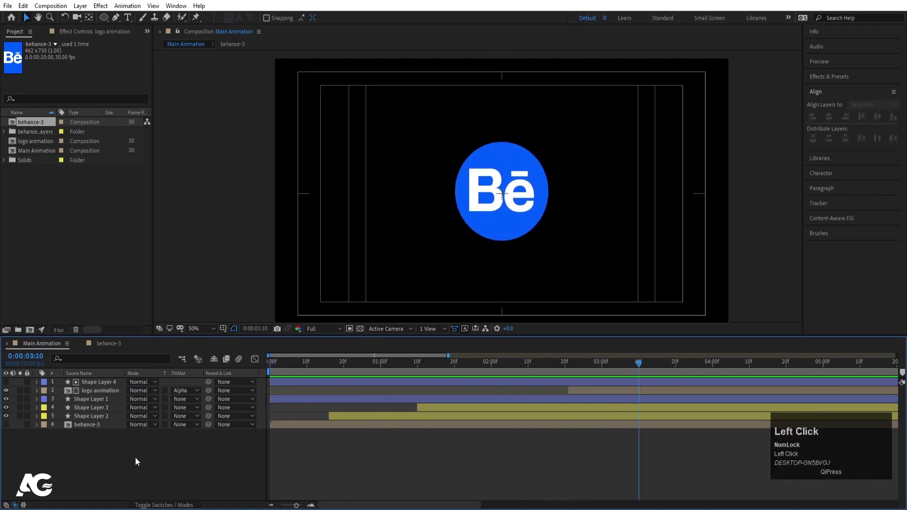
pyautogui.hotkey('ctrl', 'y')
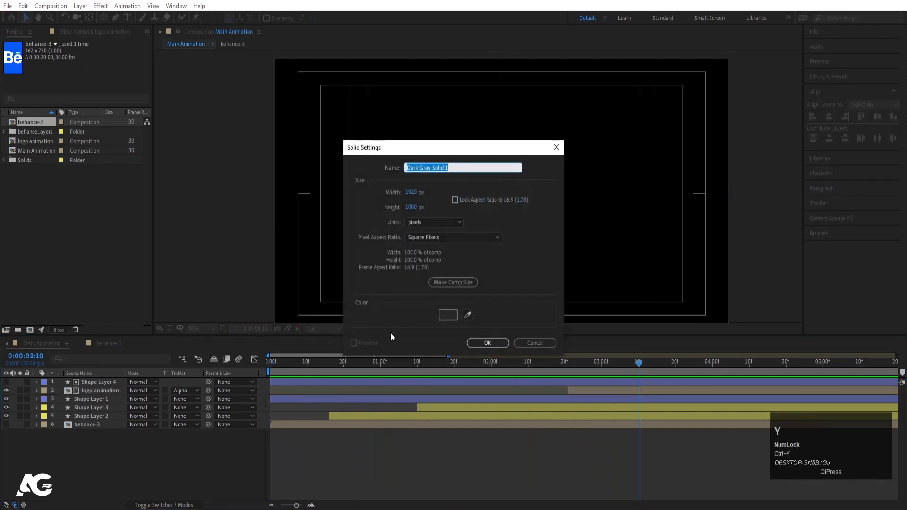
pyautogui.click(454, 317)
pyautogui.click(338, 203)
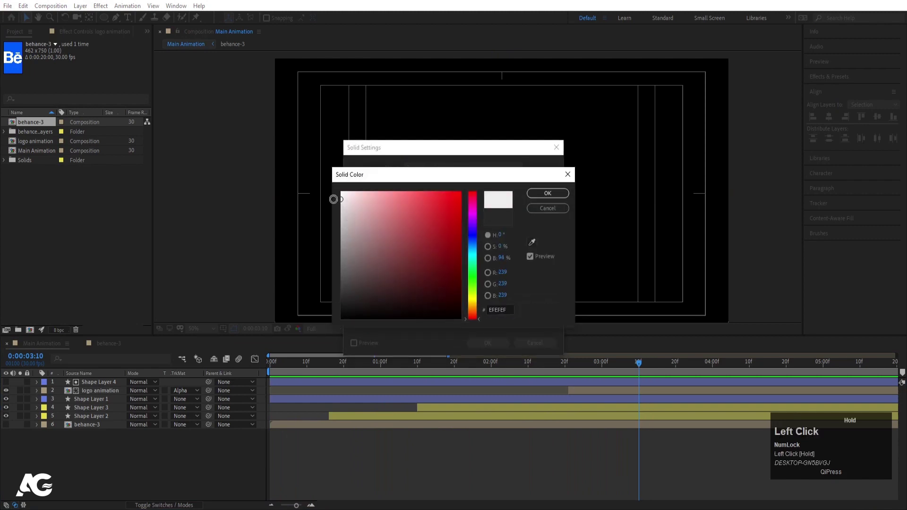
pyautogui.moveTo(329, 206); pyautogui.dragTo(329, 208)
pyautogui.press('Return')
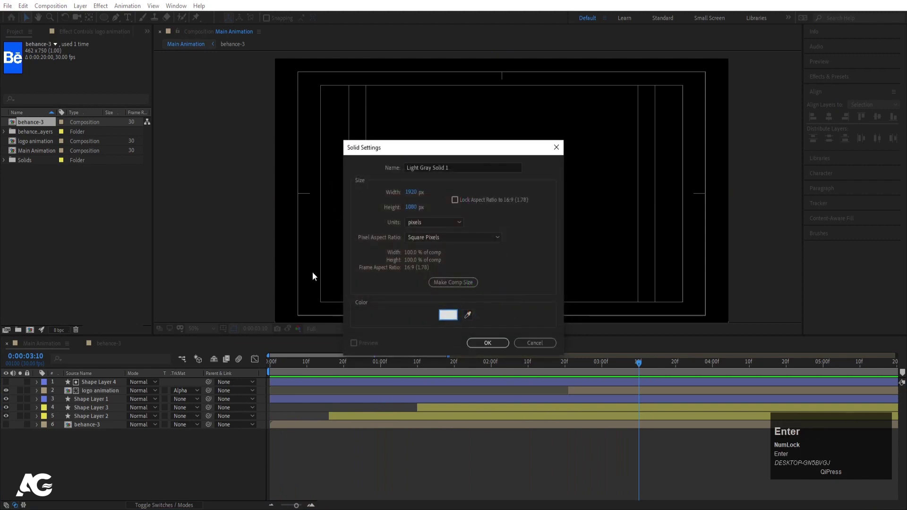
pyautogui.press('Return')
pyautogui.click(118, 382)
pyautogui.moveTo(118, 382); pyautogui.dragTo(135, 446)
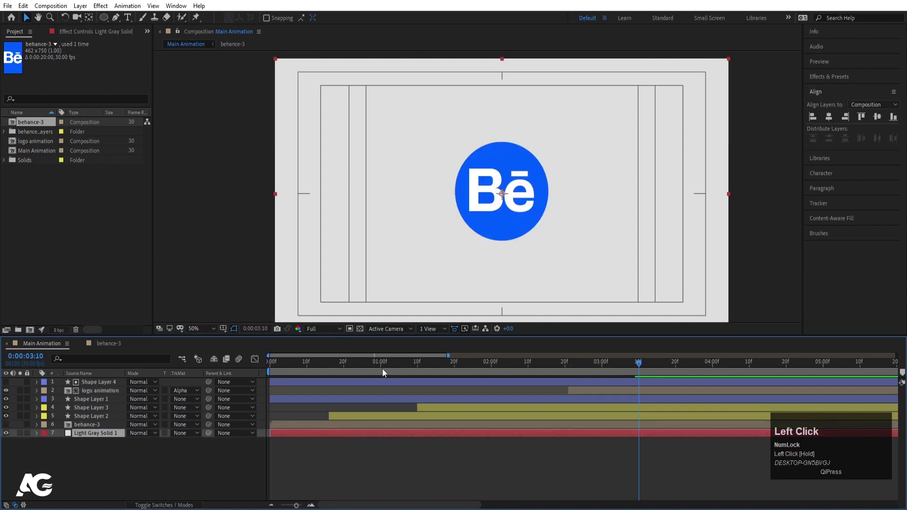
# Step: Replay the animation on the light gray background and stop at 0:00:00:25 to inspect the blue circle's bounce
pyautogui.press('space')
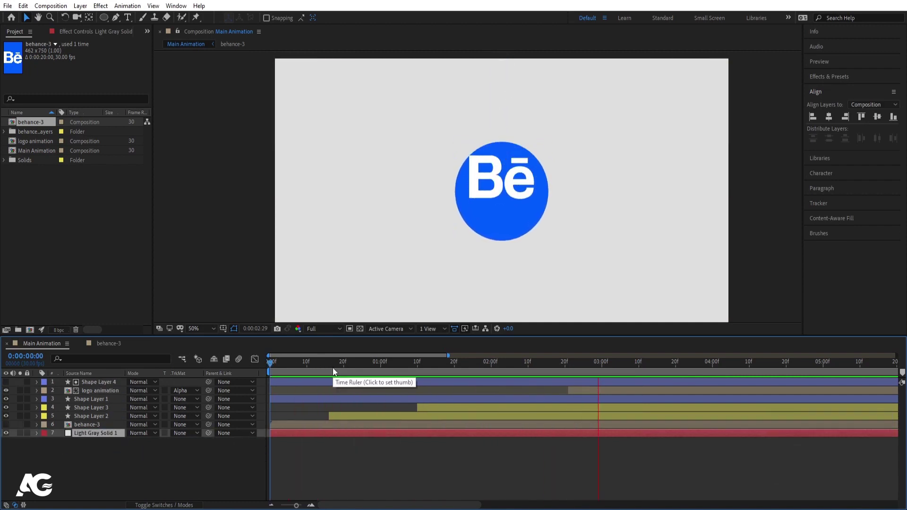
pyautogui.press('space')
pyautogui.click(522, 495)
pyautogui.moveTo(472, 363); pyautogui.dragTo(318, 373)
pyautogui.press('space')
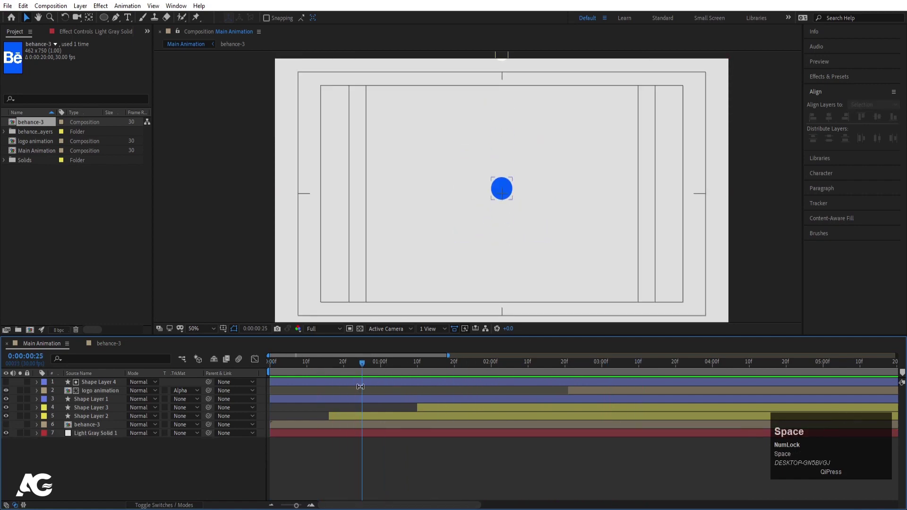
# Step: Set up the Ellipse tool with no fill and a stroke color sampled from the blue circle
pyautogui.click(103, 18)
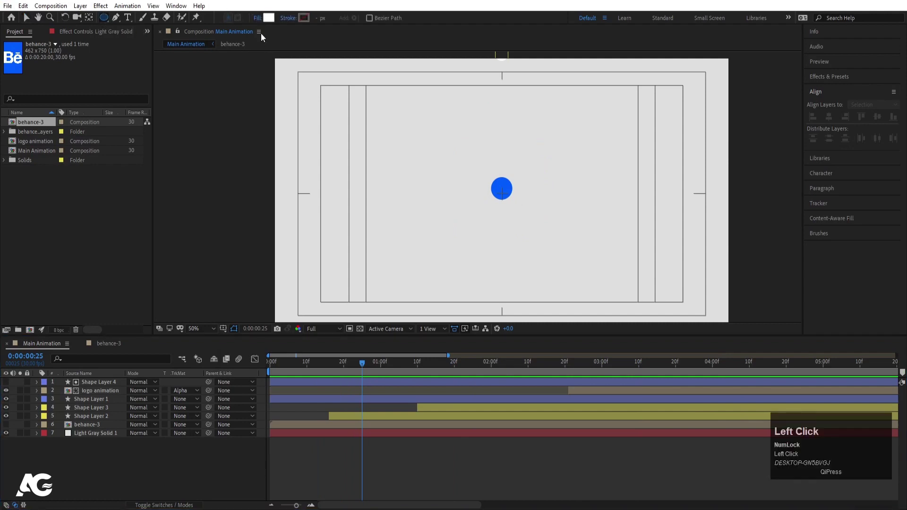
pyautogui.click(257, 18)
pyautogui.click(406, 226)
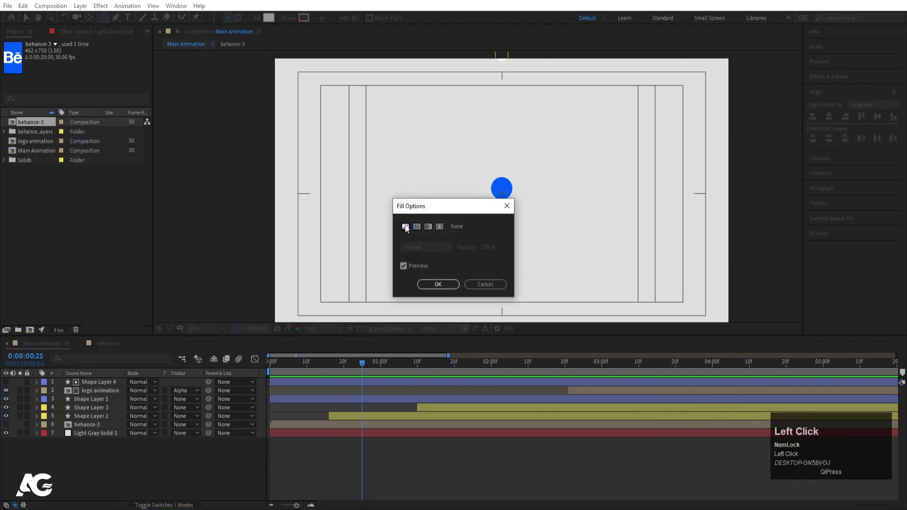
pyautogui.click(437, 284)
pyautogui.click(304, 18)
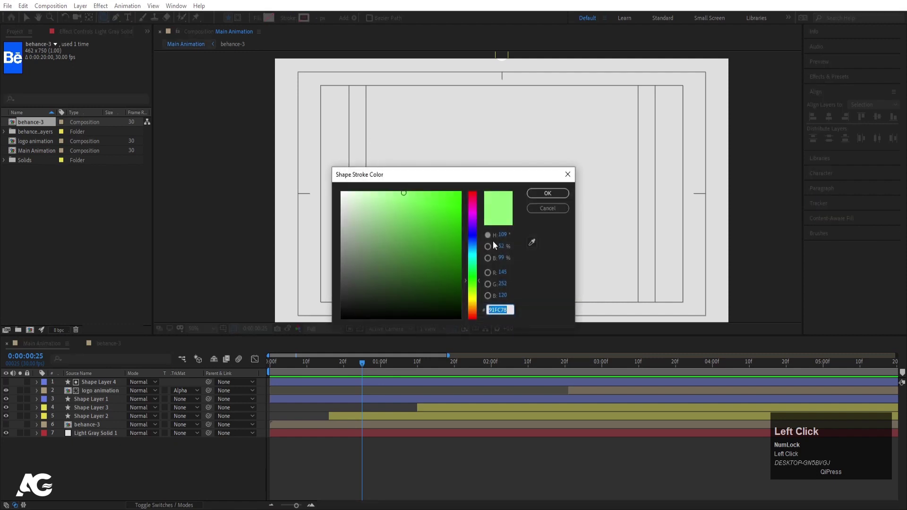
pyautogui.moveTo(514, 175); pyautogui.dragTo(403, 167)
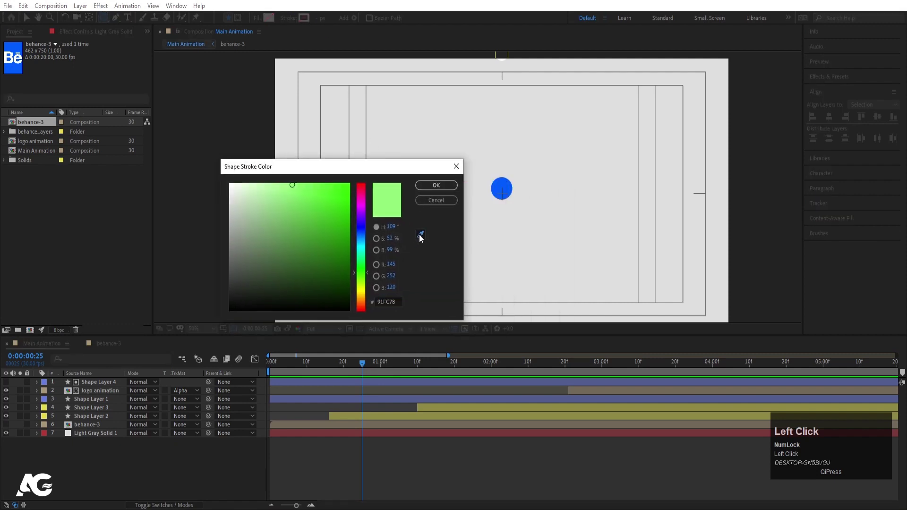
pyautogui.click(420, 235)
pyautogui.click(506, 181)
pyautogui.click(433, 187)
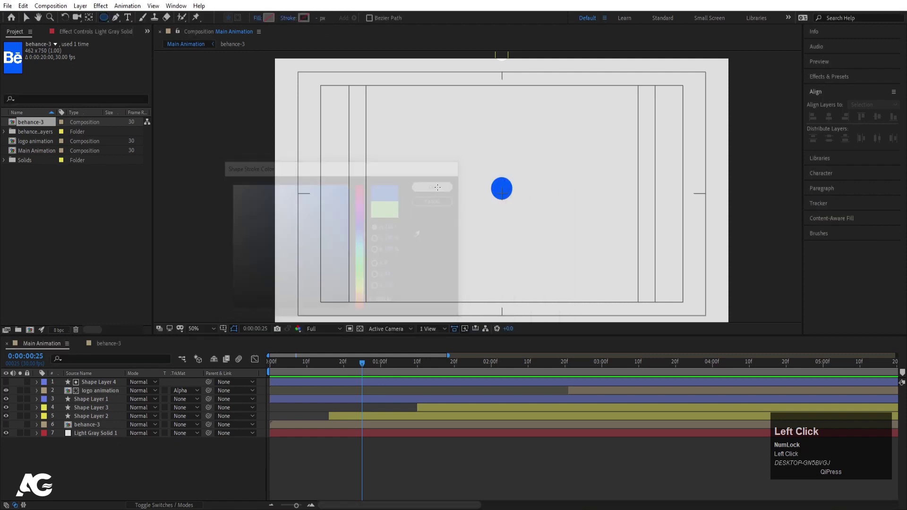
# Step: Draw a stroked ellipse around the blue circle, center its anchor point, and align it to the center of the composition
pyautogui.moveTo(446, 122); pyautogui.dragTo(553, 240)
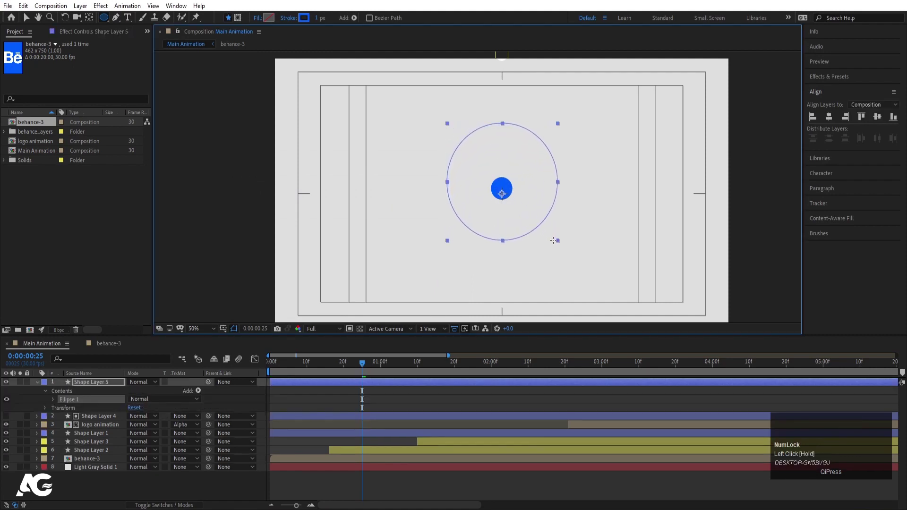
pyautogui.hotkey('ctrl', 'alt', 'Home')
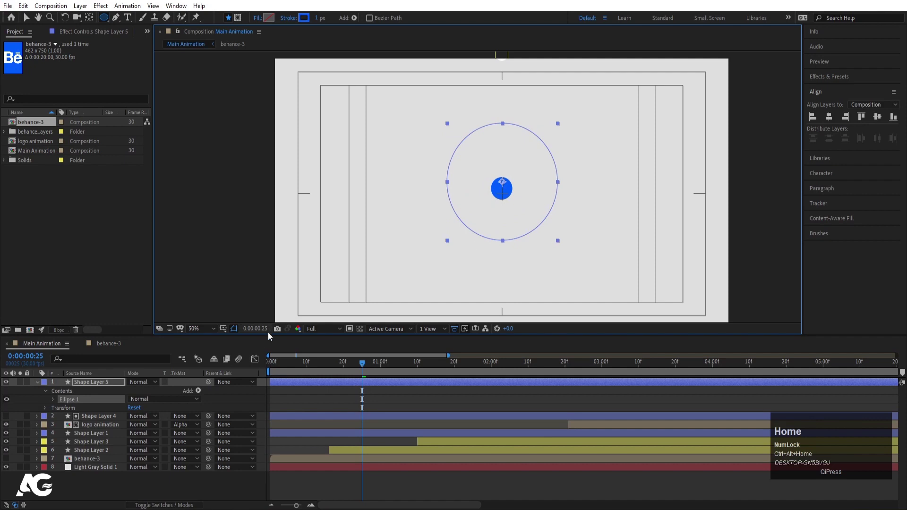
pyautogui.click(829, 117)
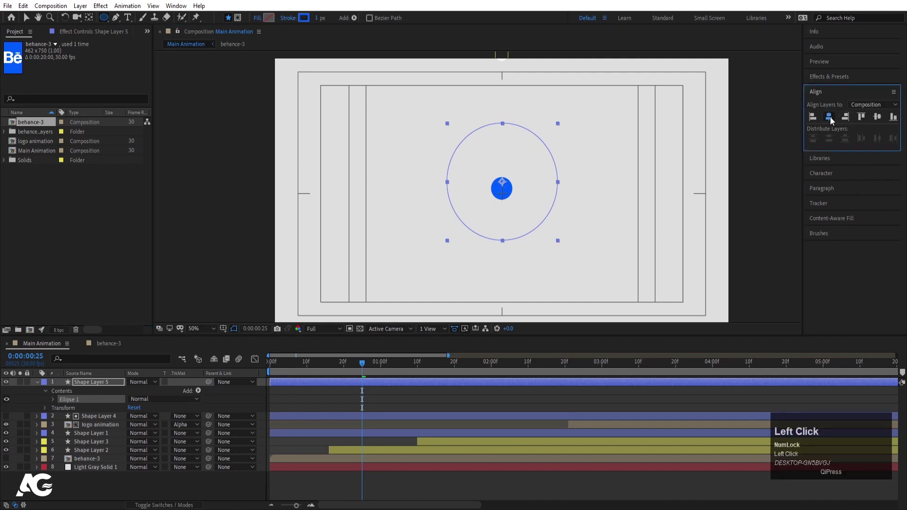
pyautogui.click(877, 117)
# Step: Keyframe Shape Layer 5's scale from 0% at 0:00:00:00 to 133% at 0:00:01:00
pyautogui.moveTo(293, 361); pyautogui.dragTo(158, 372)
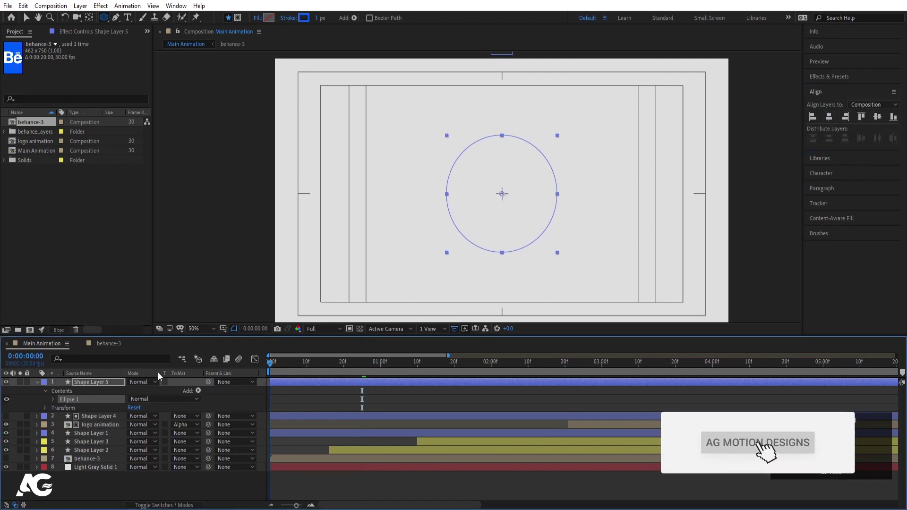
pyautogui.press('s')
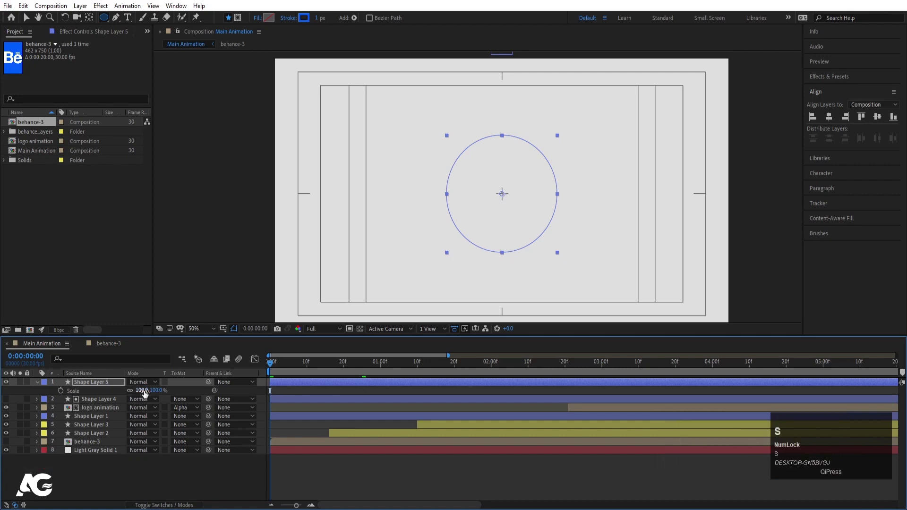
pyautogui.click(143, 391)
pyautogui.write('0')
pyautogui.press('Return')
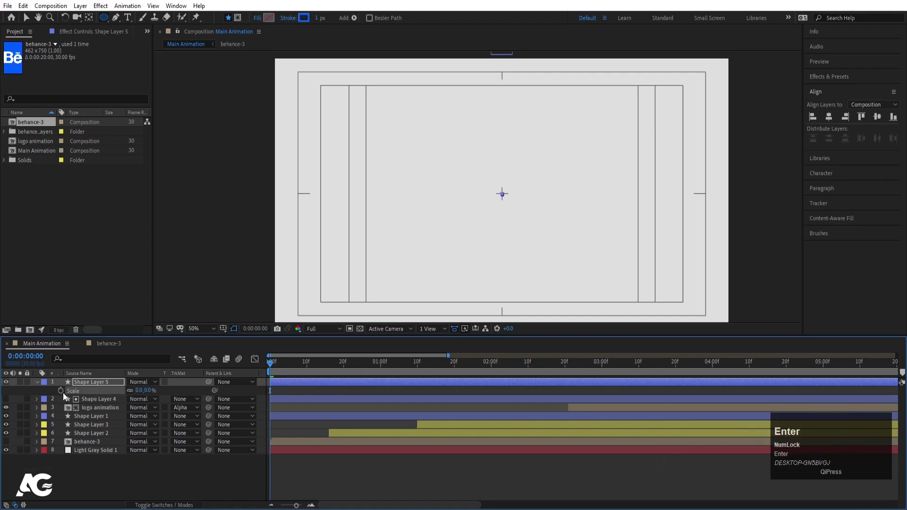
pyautogui.click(379, 364)
pyautogui.moveTo(138, 392); pyautogui.dragTo(184, 389)
# Step: Enable keyframing for the stroke width of Shape Layer 5's Ellipse 1 at 0:00:00:00
pyautogui.press('Home')
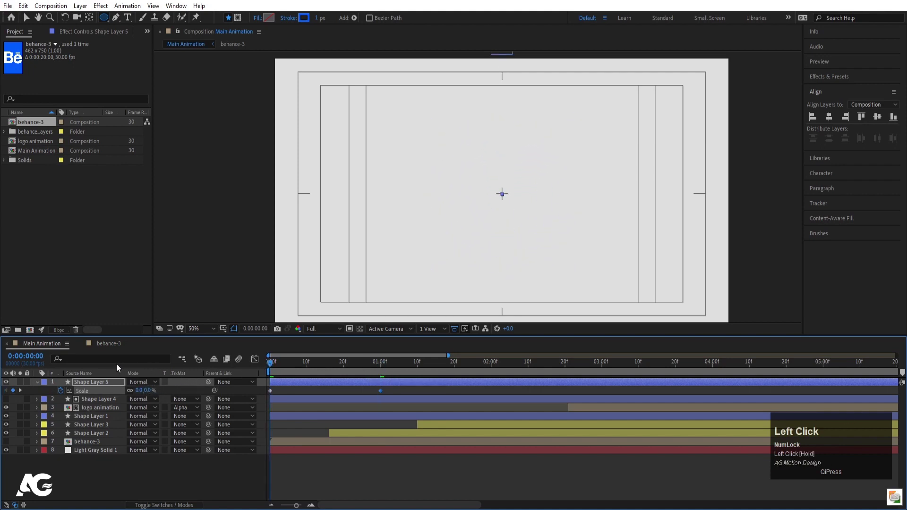
pyautogui.click(38, 381)
pyautogui.click(37, 381)
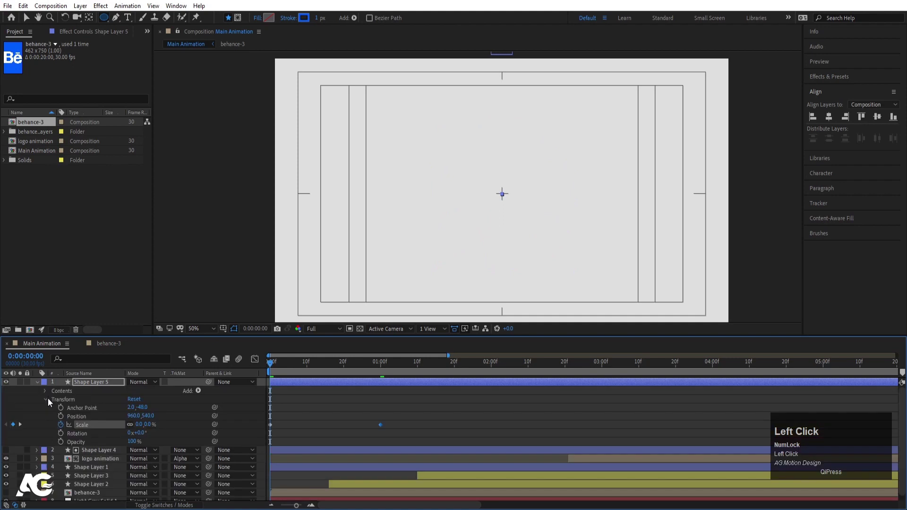
pyautogui.click(46, 399)
pyautogui.click(44, 391)
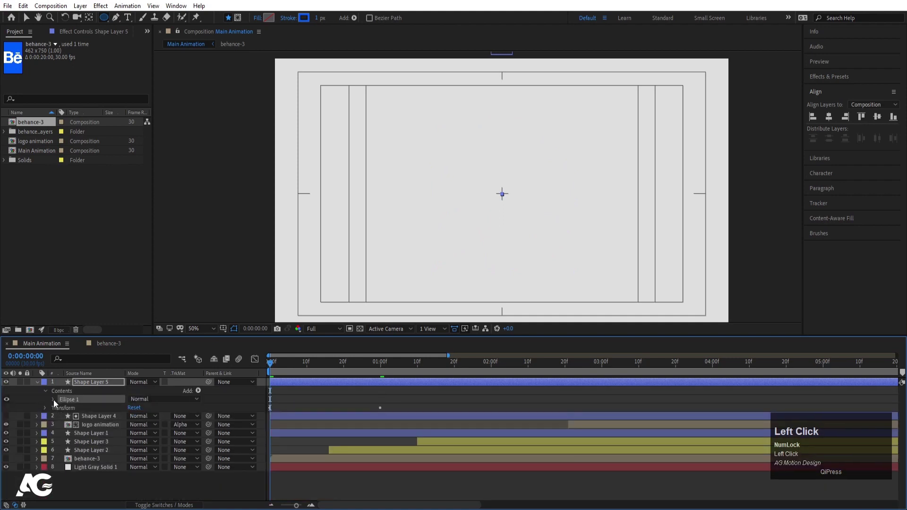
pyautogui.click(53, 399)
pyautogui.click(61, 416)
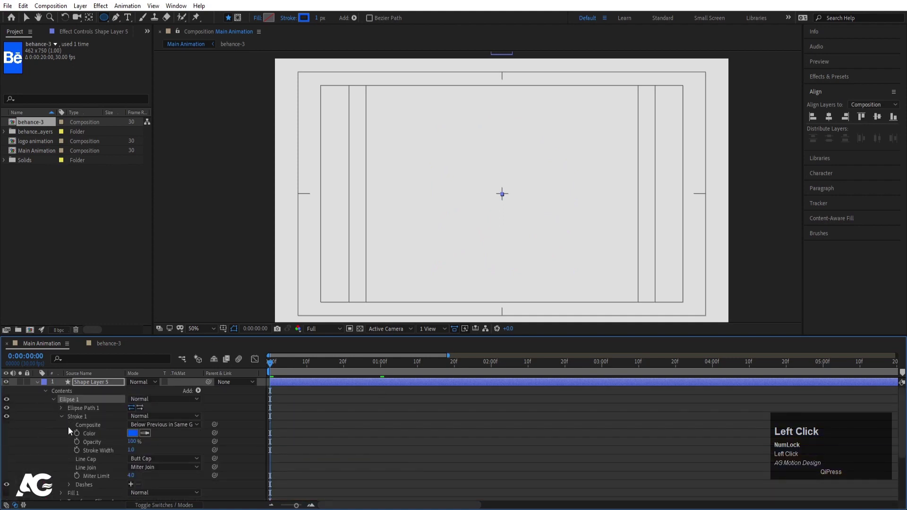
pyautogui.click(74, 449)
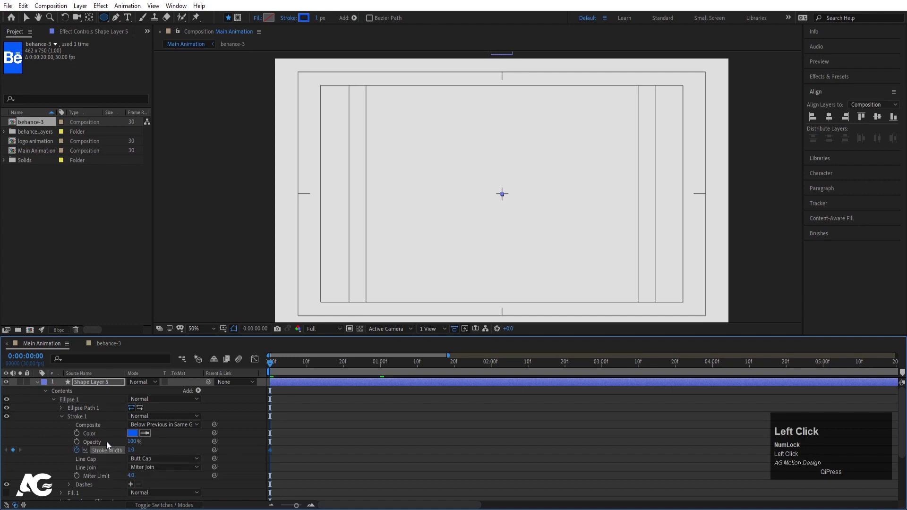
# Step: Set the ring's stroke width to 100 at 0:00:00:00 and 0 at 0:00:01:00
pyautogui.press('u')
pyautogui.click(131, 390)
pyautogui.press('Return')
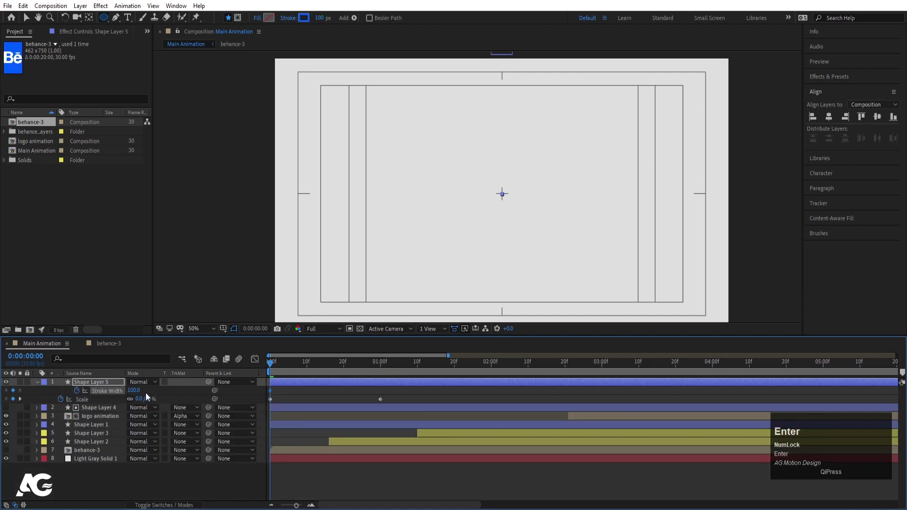
pyautogui.press('k')
pyautogui.click(134, 390)
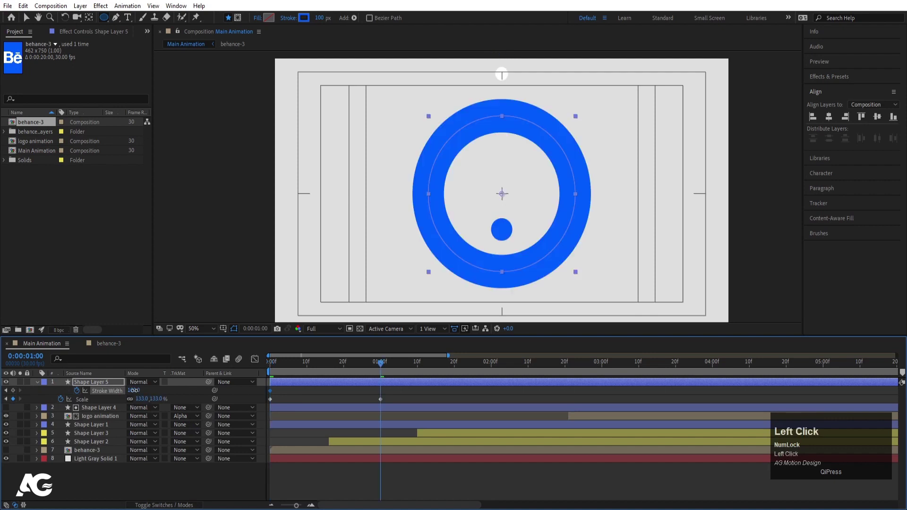
# Step: Ease the ring's scale and stroke width keyframes with a fast-start, slow-end speed curve and preview the ring
pyautogui.moveTo(393, 401); pyautogui.dragTo(240, 359)
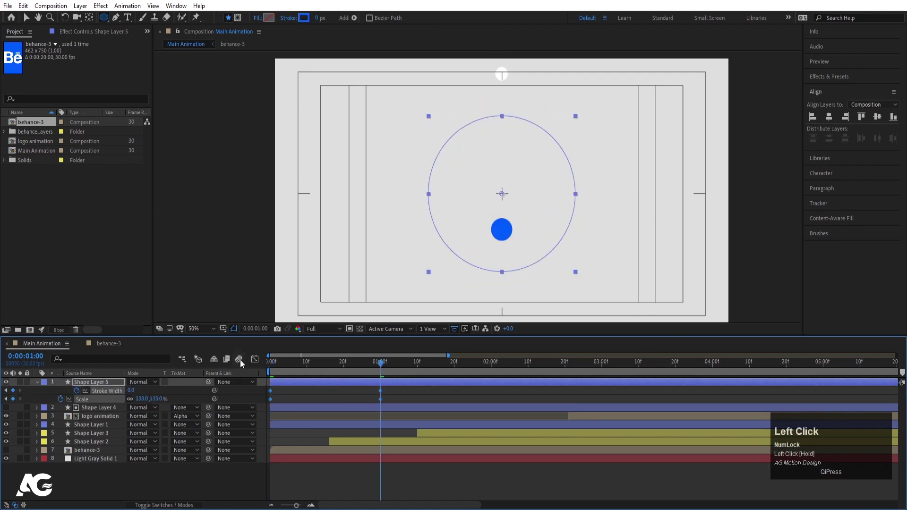
pyautogui.click(256, 359)
pyautogui.moveTo(374, 452); pyautogui.dragTo(325, 438)
pyautogui.click(270, 365)
pyautogui.press('space')
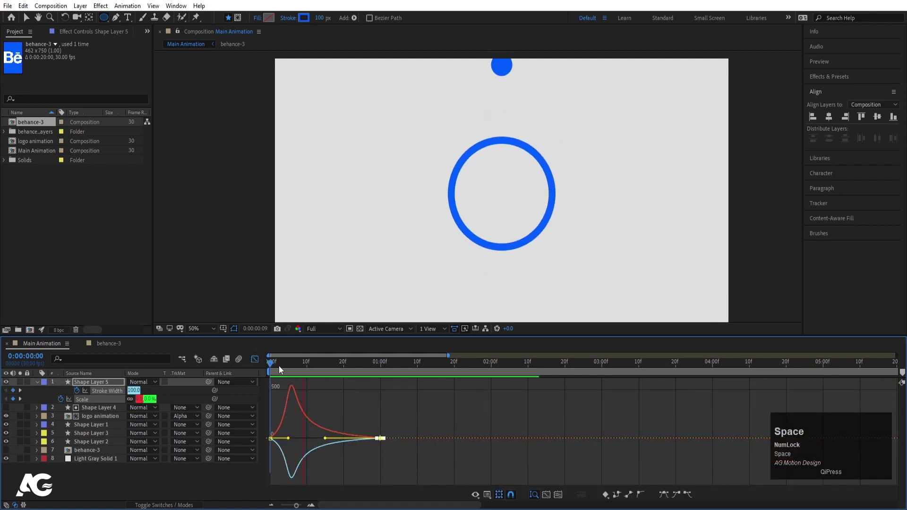
pyautogui.click(255, 359)
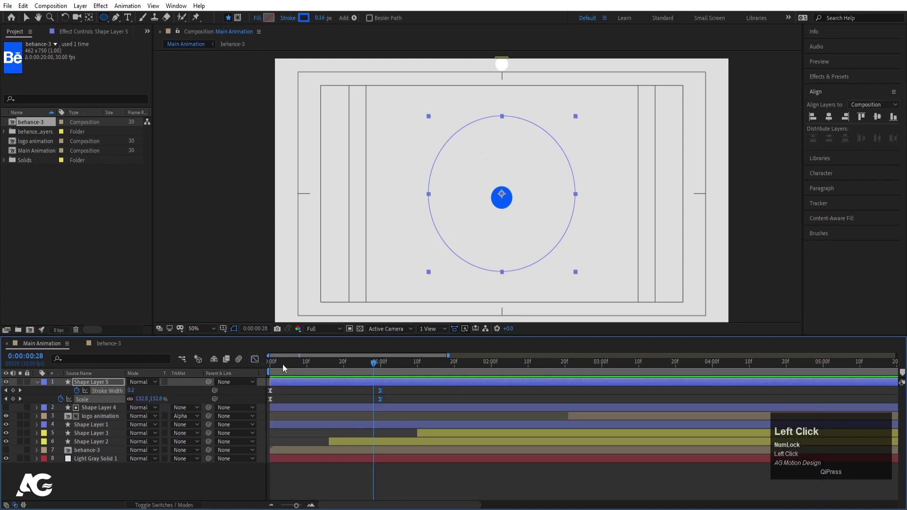
# Step: Turn Shape Layer 5 into a 3D layer and set its X Rotation to -77° so the ring lies flat
pyautogui.press('F4')
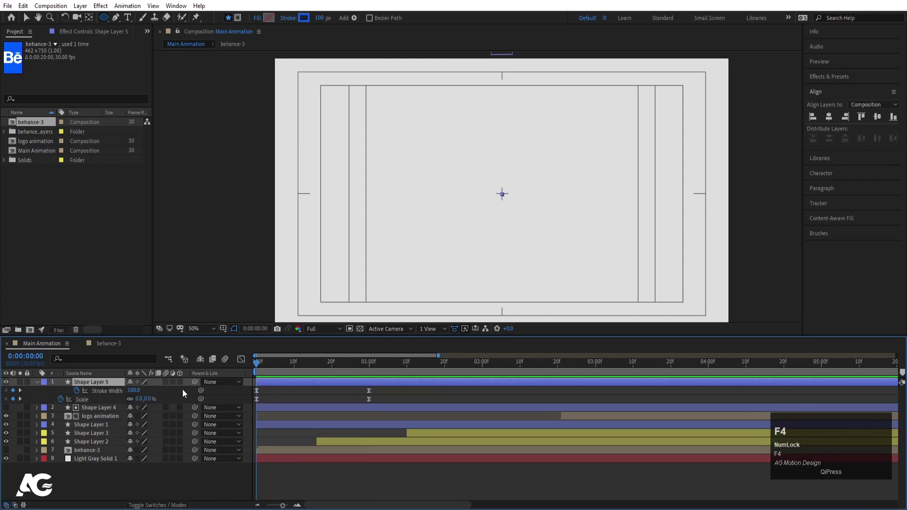
pyautogui.click(178, 382)
pyautogui.press('space')
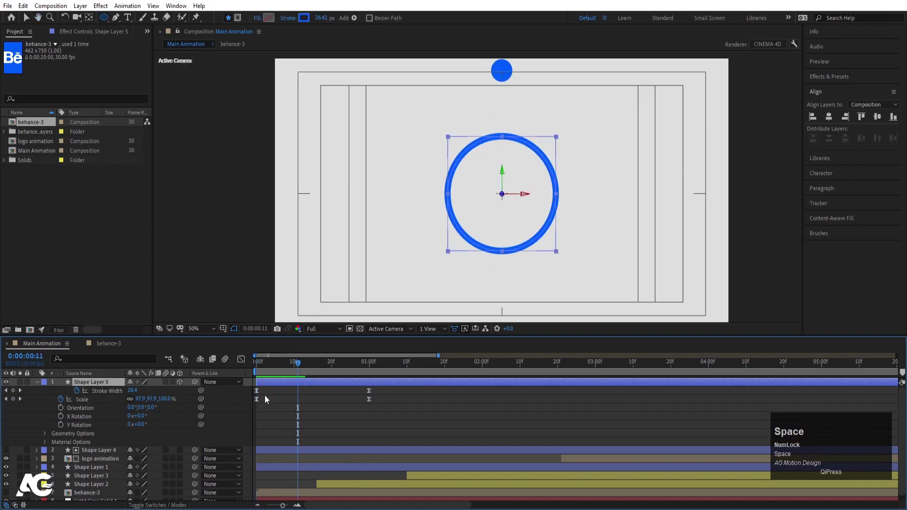
pyautogui.press('r')
pyautogui.moveTo(141, 409); pyautogui.dragTo(102, 399)
pyautogui.hotkey('ctrl', 'z')
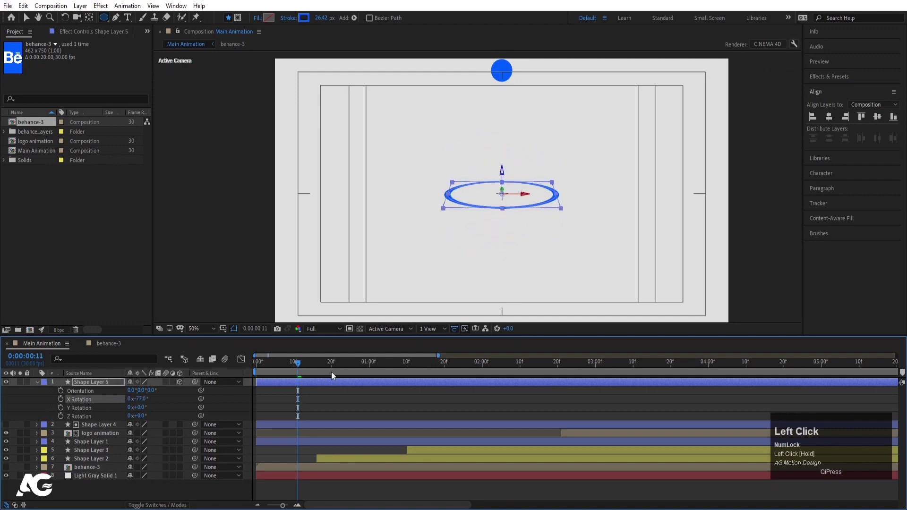
# Step: At 0:00:00:20, move the flat ring down to the blue circle's landing point and start its layer at that frame
pyautogui.moveTo(305, 367); pyautogui.dragTo(332, 371)
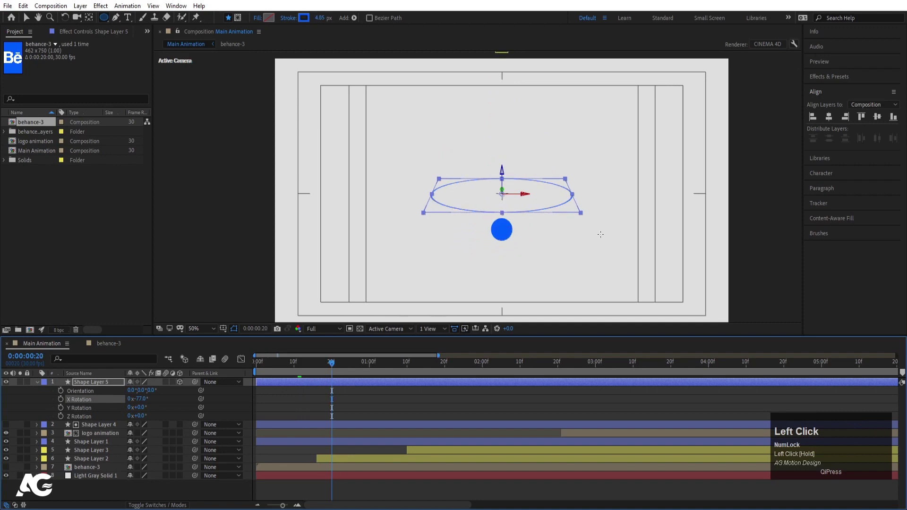
pyautogui.press('v')
pyautogui.moveTo(510, 205); pyautogui.dragTo(518, 252)
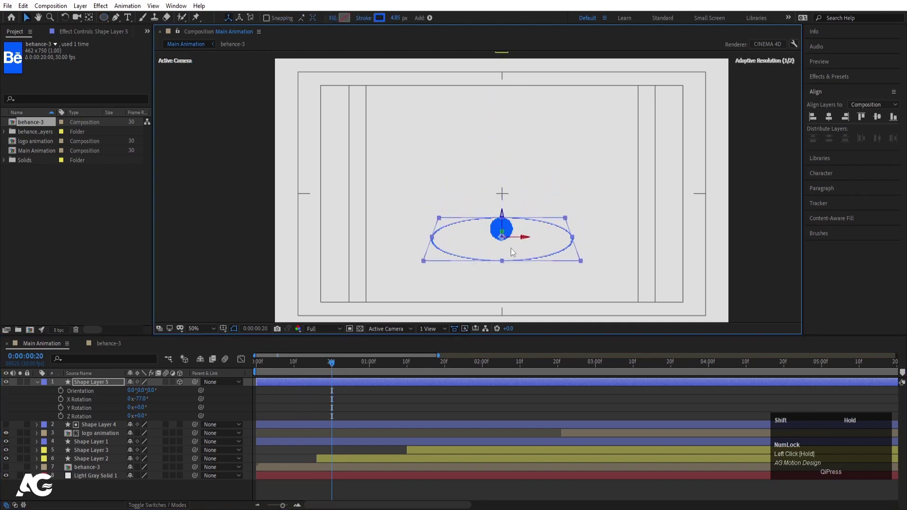
pyautogui.press('[')
pyautogui.press('space')
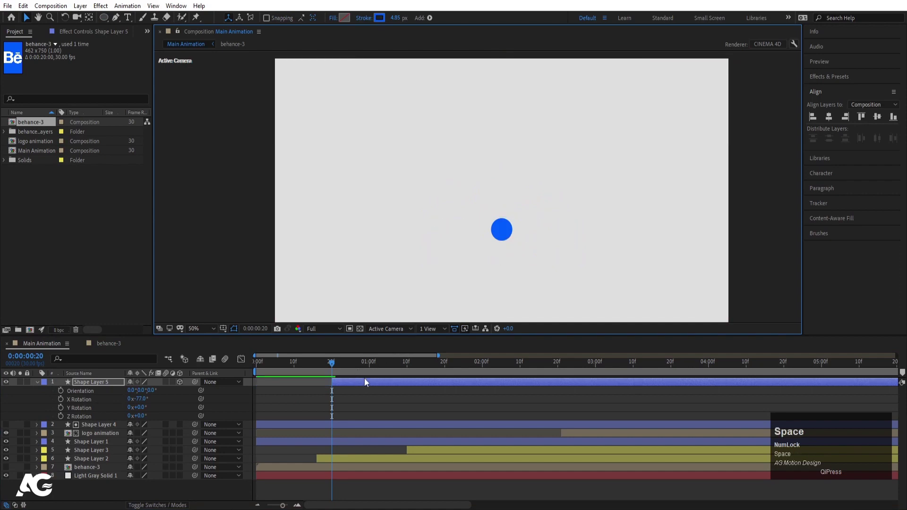
# Step: Set the preview resolution to Quarter and replay the animation from 0:00:00:00
pyautogui.moveTo(378, 372); pyautogui.dragTo(239, 370)
pyautogui.click(325, 328)
pyautogui.click(323, 385)
pyautogui.press('-')
pyautogui.press('space')
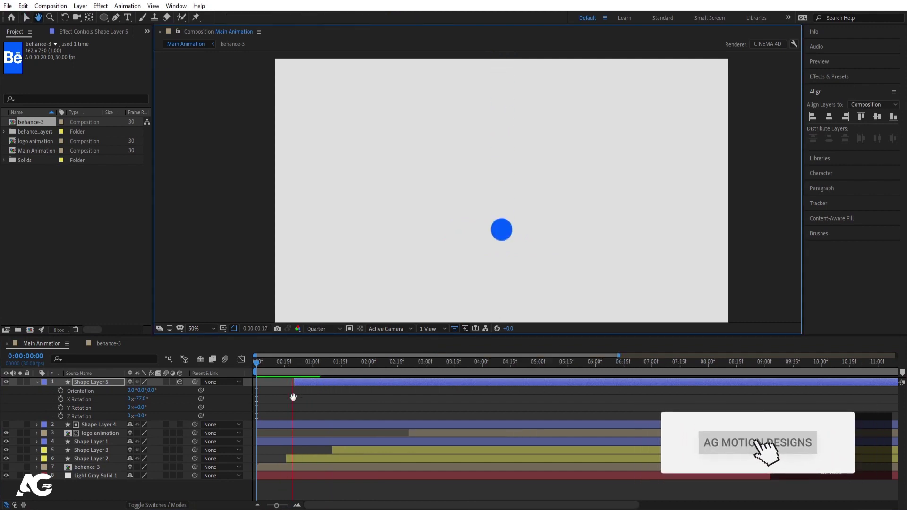
# Step: Shift Shape Layer 5 to start at 0:00:00:18 and preview the ring's timing against the bounce
pyautogui.click(299, 367)
pyautogui.moveTo(299, 367); pyautogui.dragTo(291, 367)
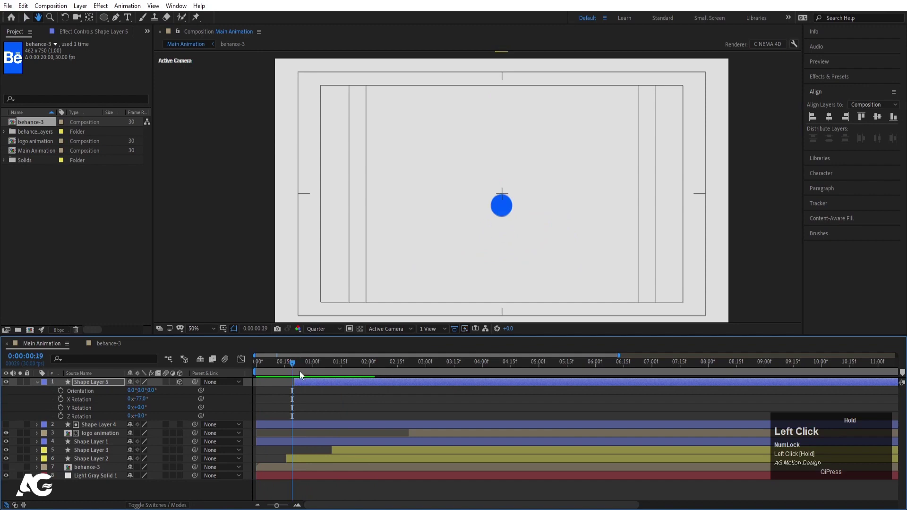
pyautogui.press('[')
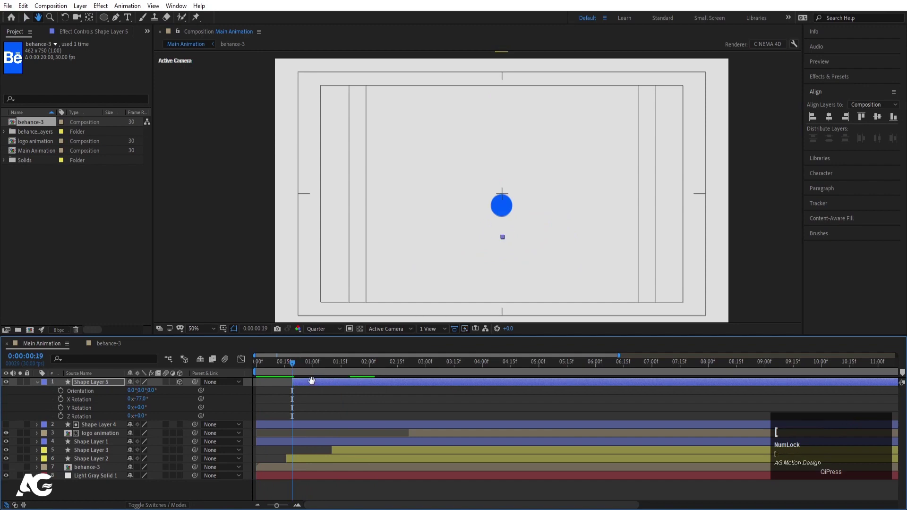
pyautogui.press('pageup')
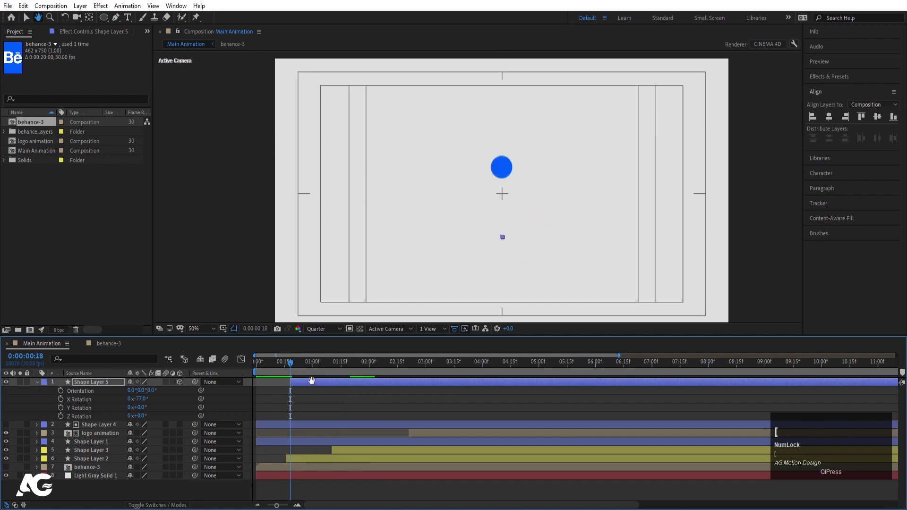
pyautogui.press('v')
pyautogui.press('space')
# Step: Duplicate the ring layer, start the copy at 0:00:01:00, and preview both rings
pyautogui.moveTo(308, 362); pyautogui.dragTo(286, 356)
pyautogui.hotkey('ctrl', 'd')
pyautogui.press('space')
pyautogui.press('space')
pyautogui.press('space')
# Step: Reduce Shape Layer 6's scale keyframe at 0:00:02:00 to 87% and replay the animation from the start
pyautogui.press('s')
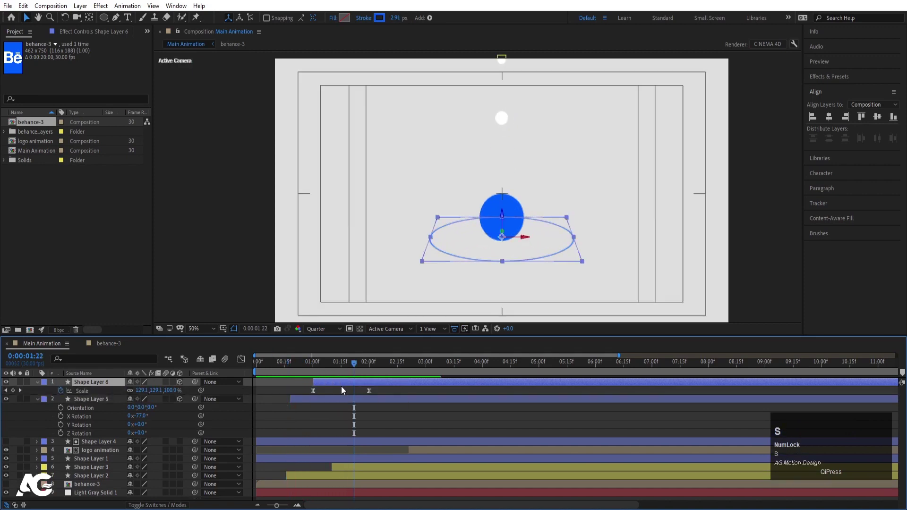
pyautogui.press('k')
pyautogui.moveTo(143, 390); pyautogui.dragTo(122, 390)
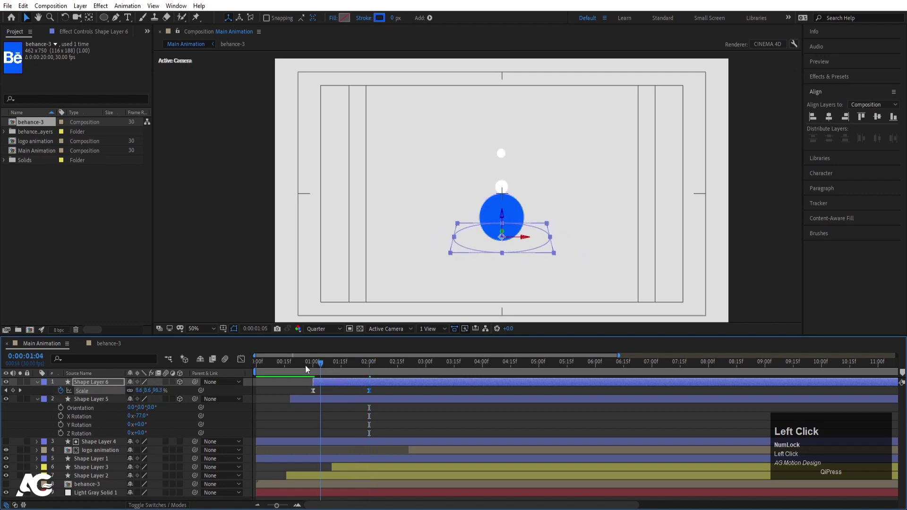
pyautogui.press('space')
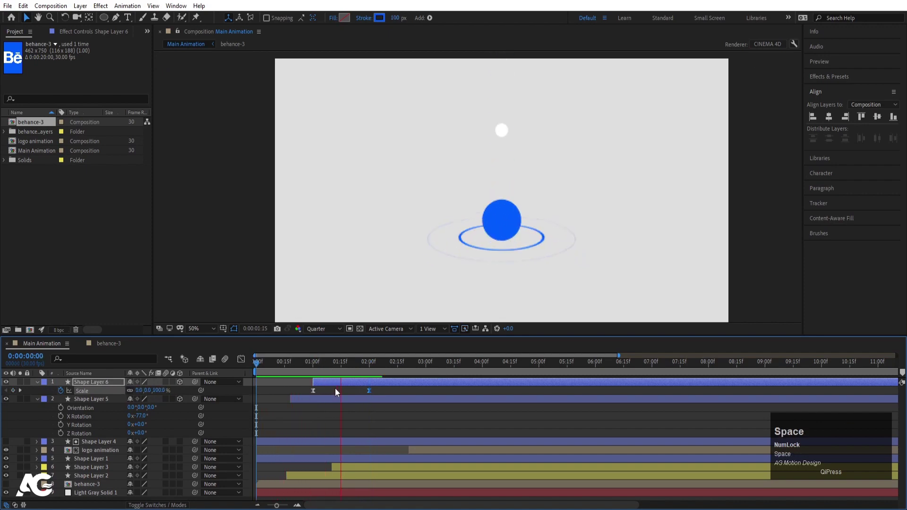
pyautogui.press('space')
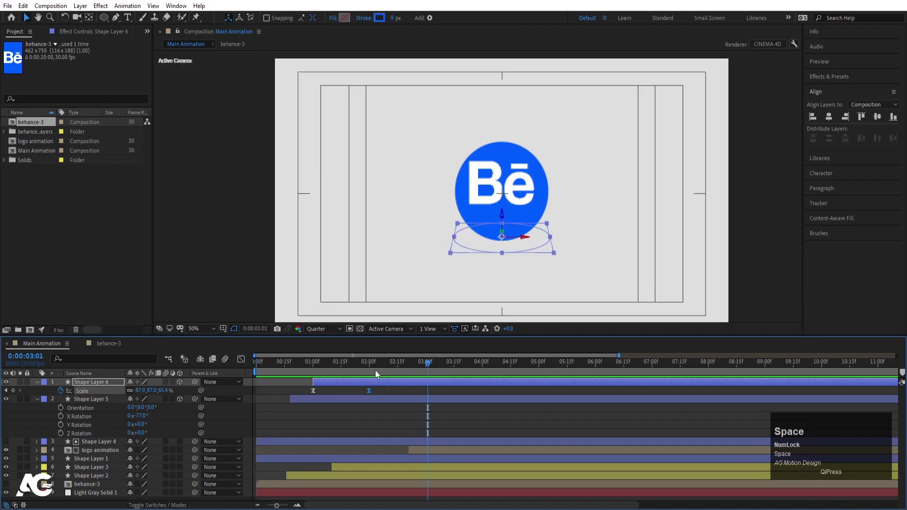
# Step: Shift Shape Layer 6 about two frames earlier and preview the second ring's timing against the bounce
pyautogui.click(260, 367)
pyautogui.press('space')
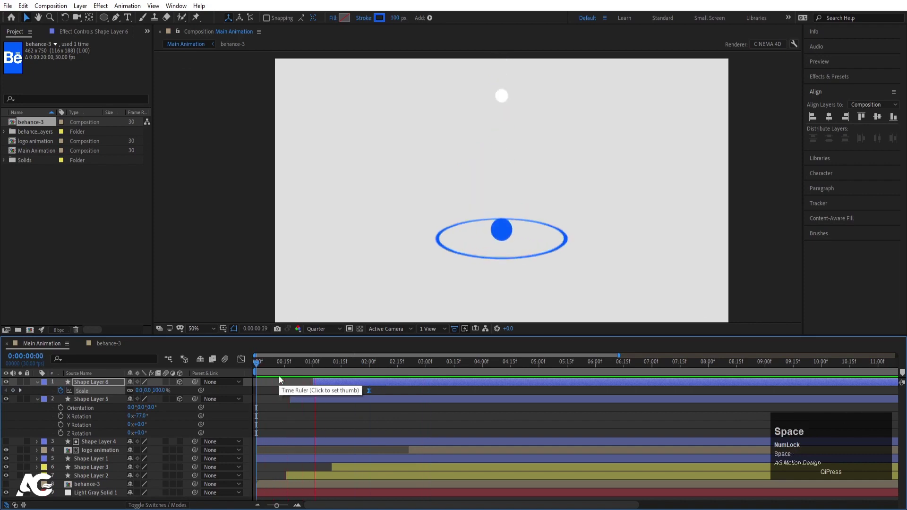
pyautogui.press('space')
pyautogui.moveTo(316, 380); pyautogui.dragTo(314, 380)
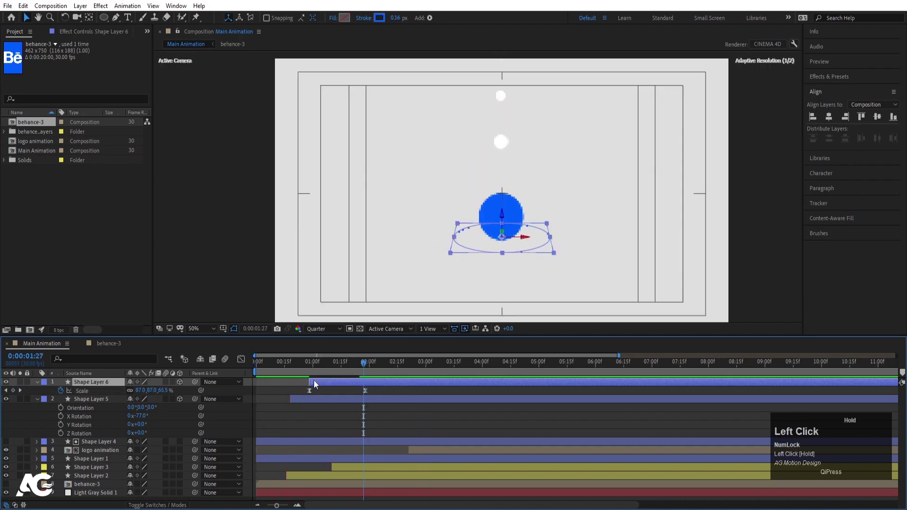
pyautogui.click(301, 368)
pyautogui.press('space')
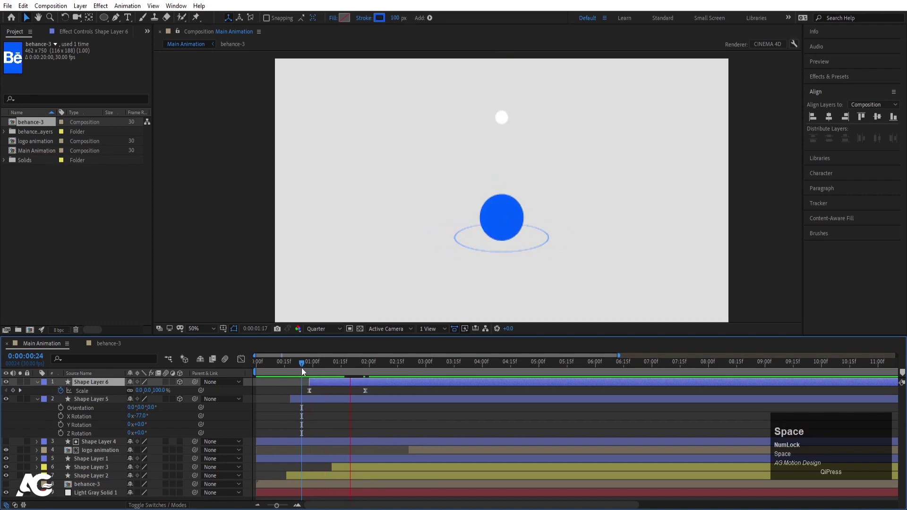
# Step: Replay the full animation from the beginning to check both rings through the final logo reveal
pyautogui.click(257, 367)
pyautogui.press('space')
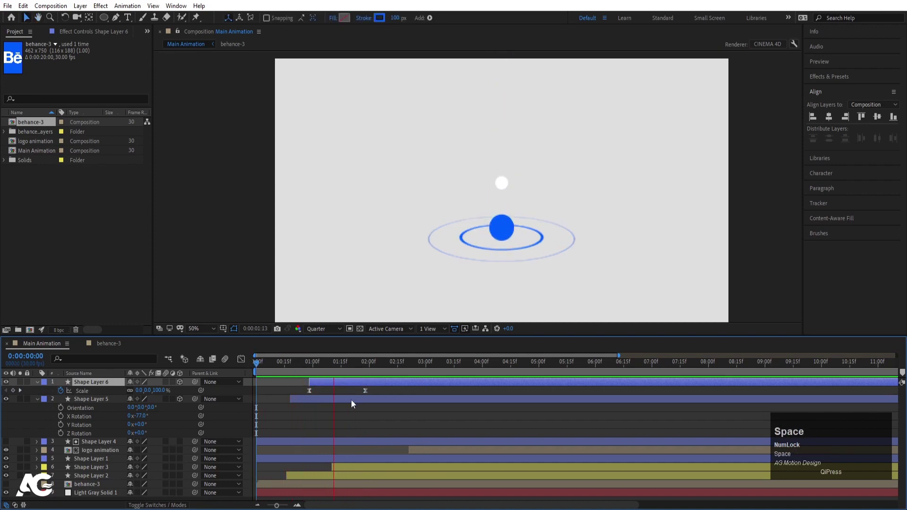
pyautogui.press('space')
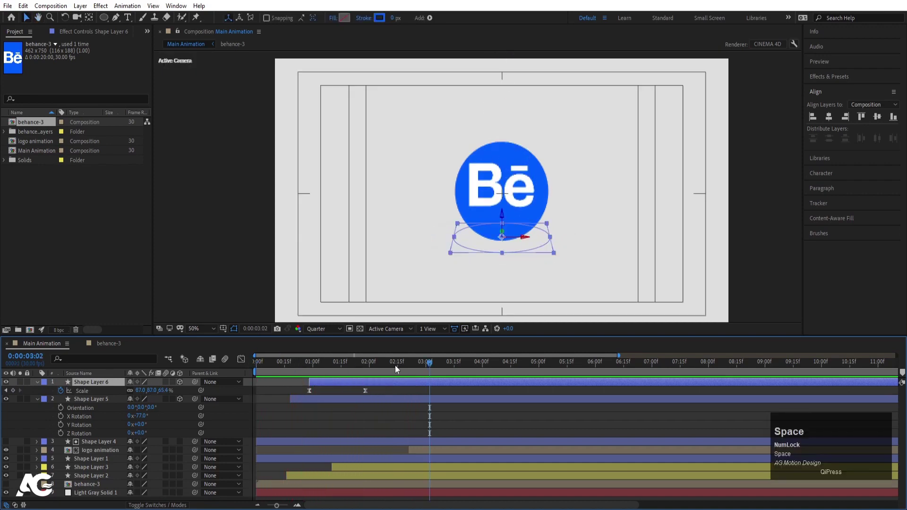
pyautogui.press('space')
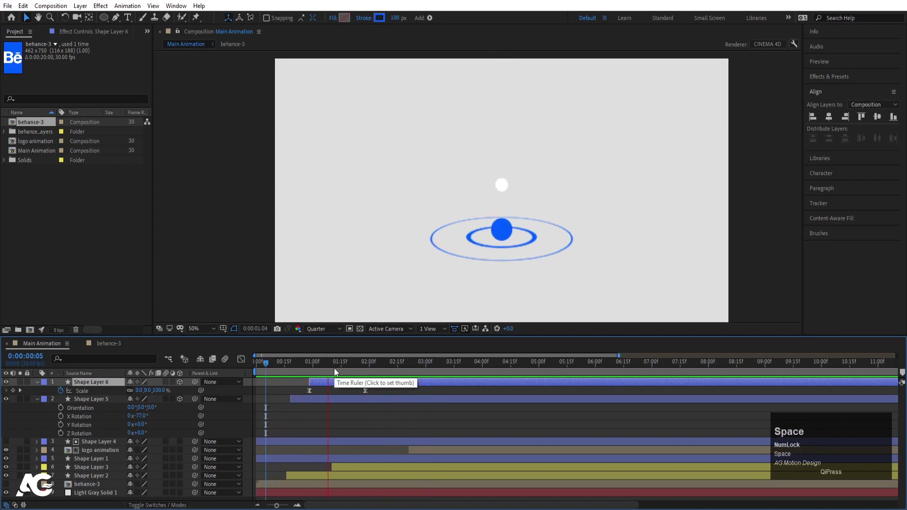
pyautogui.press('space')
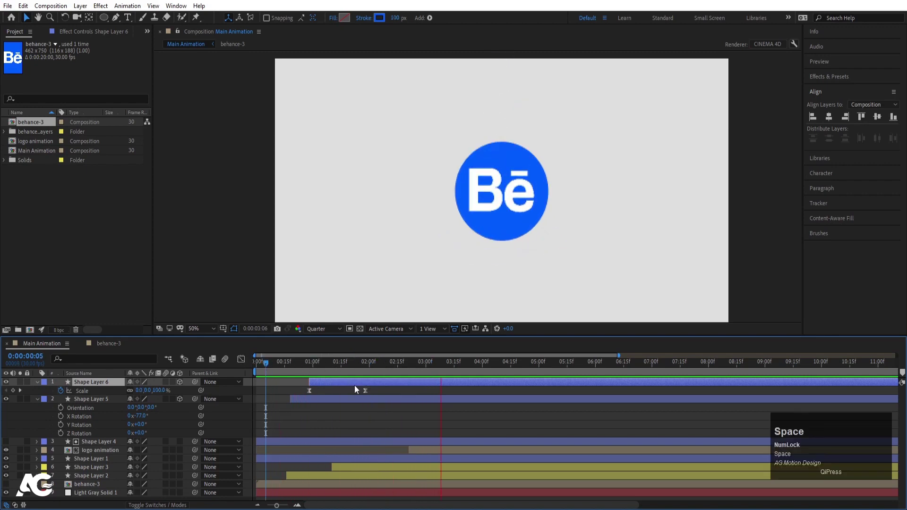
# Step: Deselect the layers and collapse all expanded layer properties in the Main Animation timeline
pyautogui.click(315, 416)
pyautogui.press('u')
pyautogui.press('u')
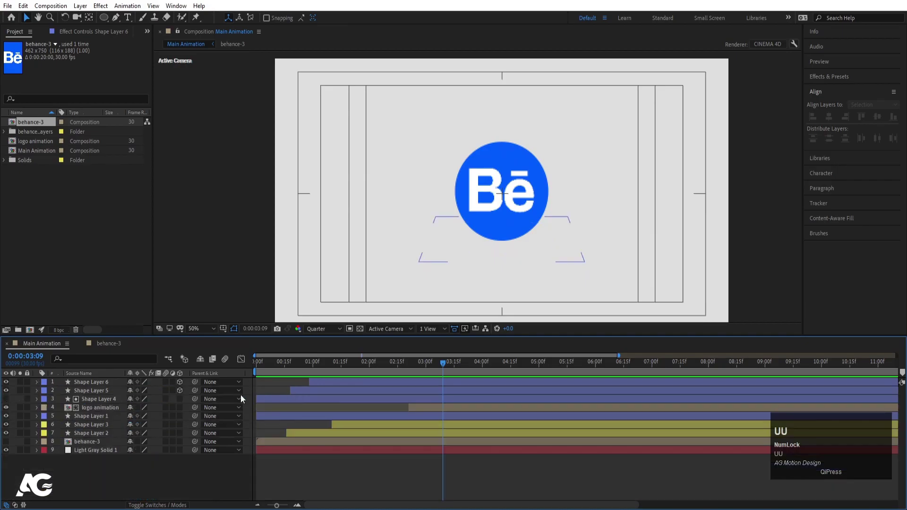